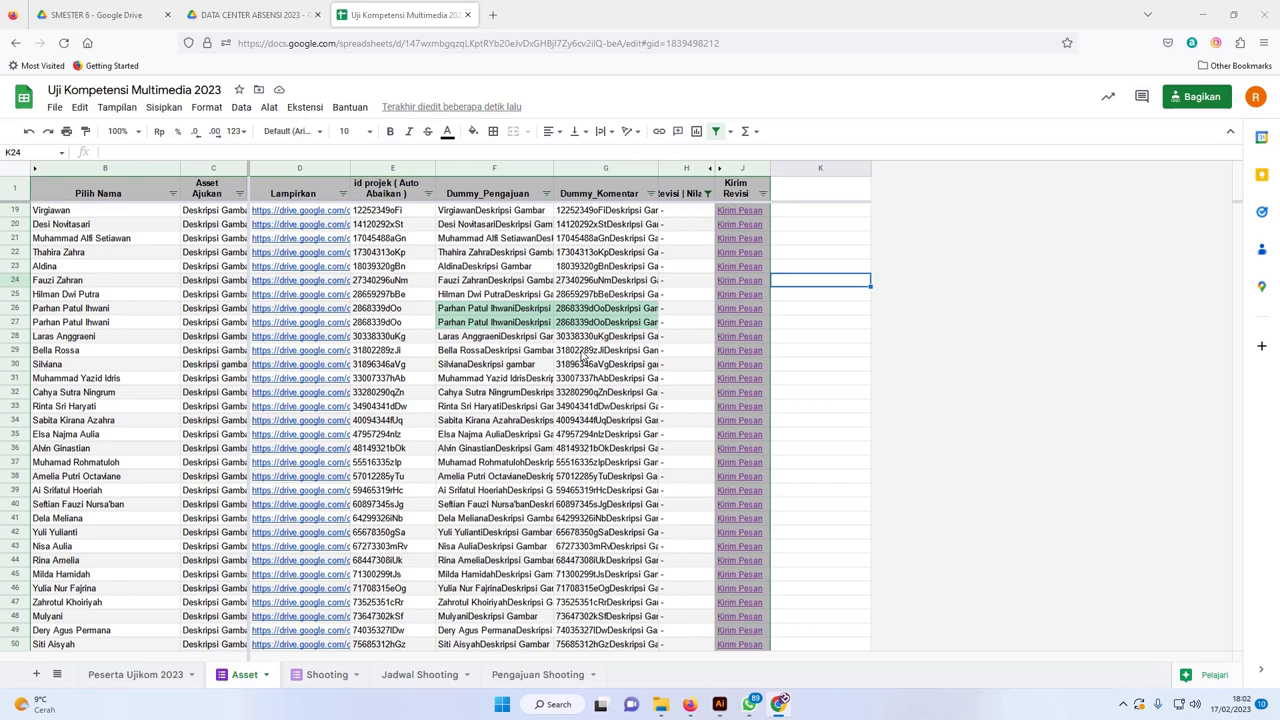
- Scroll through the Asset sheet, then switch to the Peserta Ujikom 2023 sheet
{"action": "scroll", "coordinate": [583, 355], "scroll_direction": "down", "scroll_amount": 6}
{"action": "scroll", "coordinate": [583, 355], "scroll_direction": "down", "scroll_amount": 3}
{"action": "scroll", "coordinate": [583, 355], "scroll_direction": "down", "scroll_amount": 3}
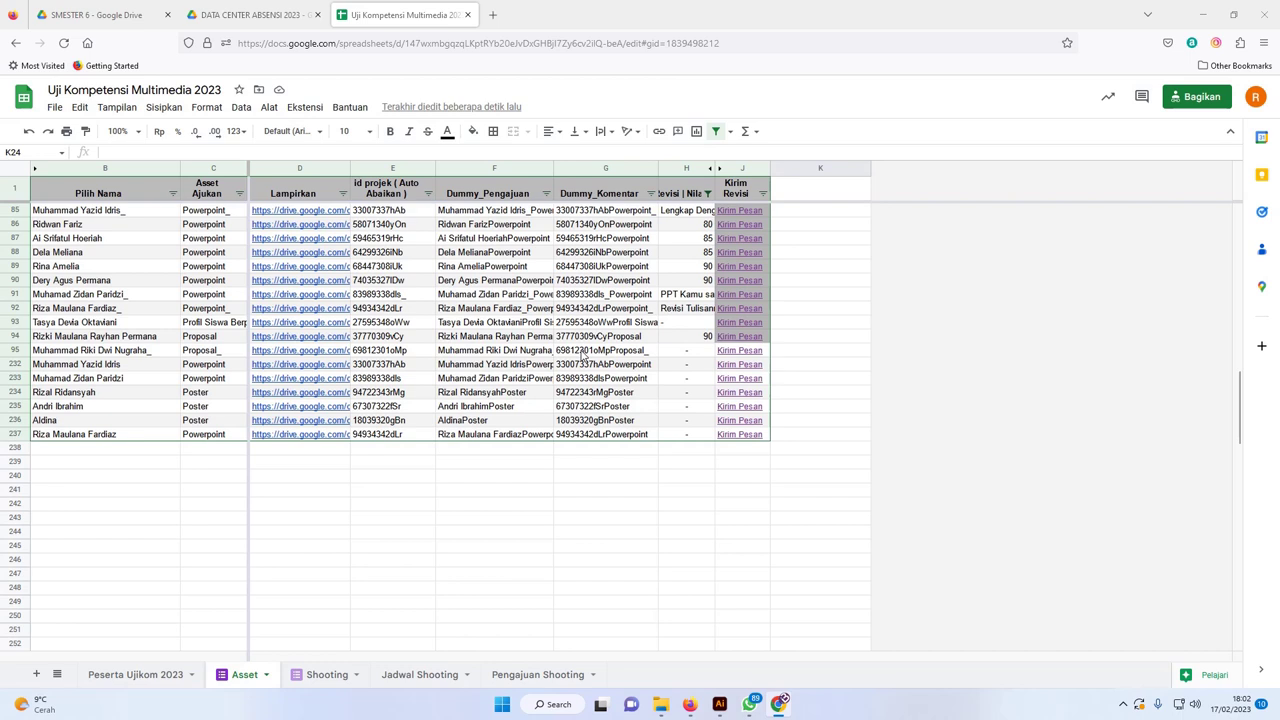
{"action": "left_click", "coordinate": [605, 488]}
{"action": "scroll", "coordinate": [597, 488], "scroll_direction": "up", "scroll_amount": 10}
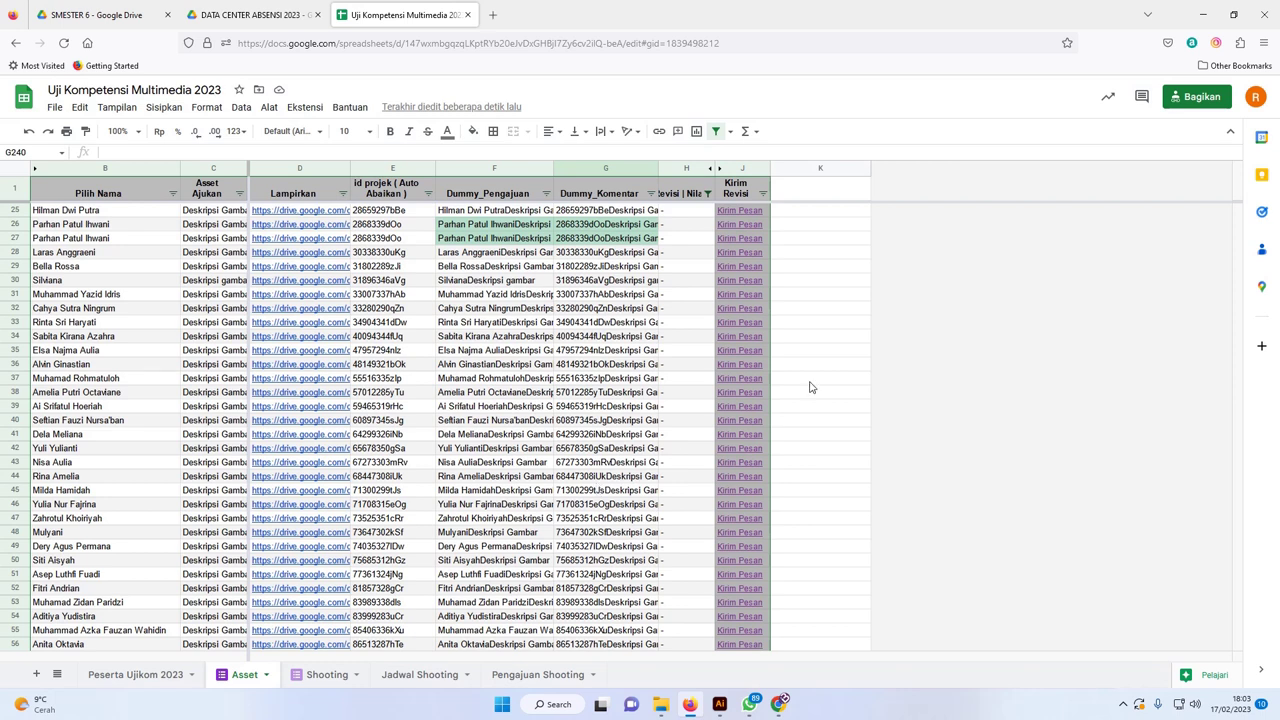
{"action": "left_click", "coordinate": [848, 284]}
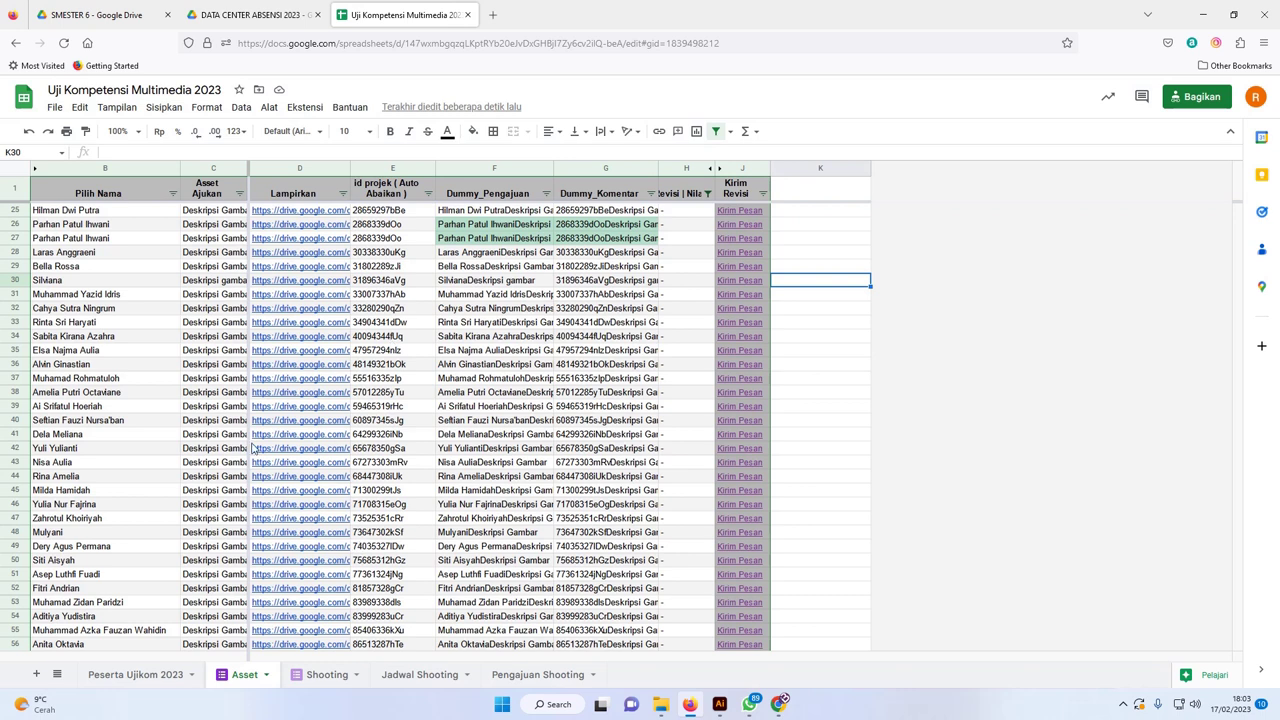
{"action": "left_click", "coordinate": [130, 674]}
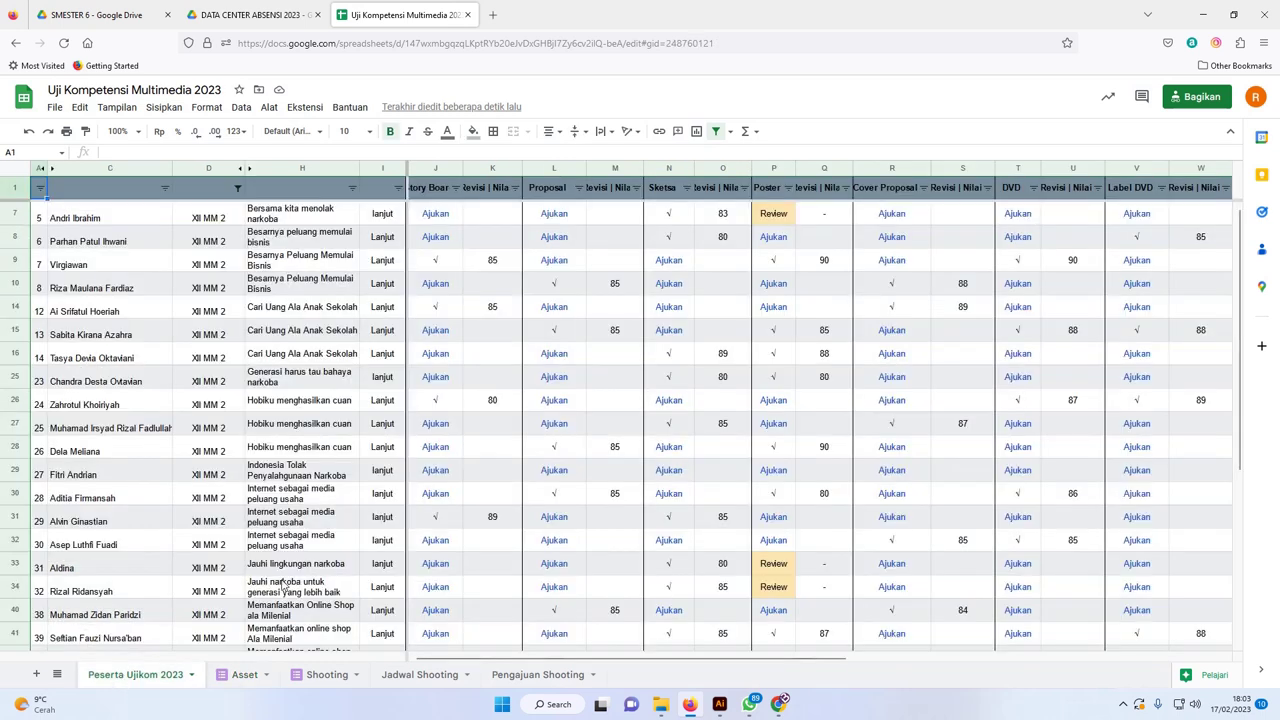
- Look through the Jadwal Shooting and Pengajuan Shooting sheets, then return to the Asset sheet
{"action": "mouse_move", "coordinate": [427, 444]}
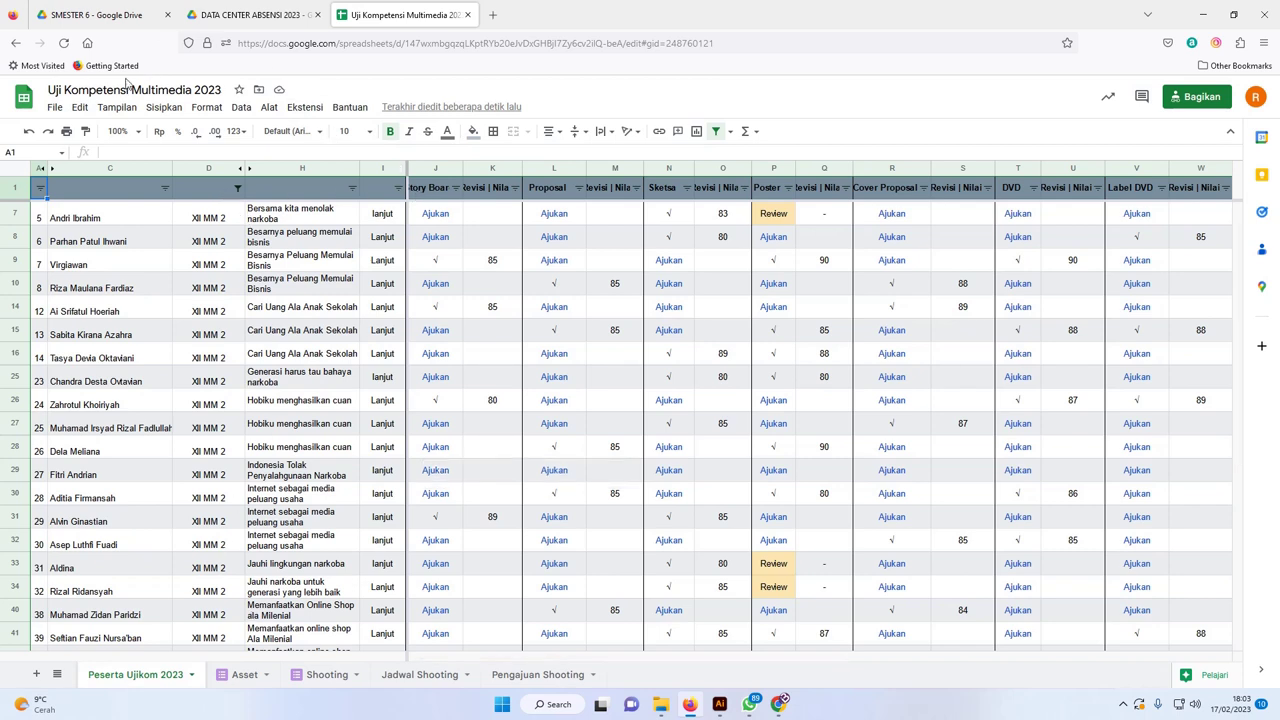
{"action": "left_click", "coordinate": [250, 677]}
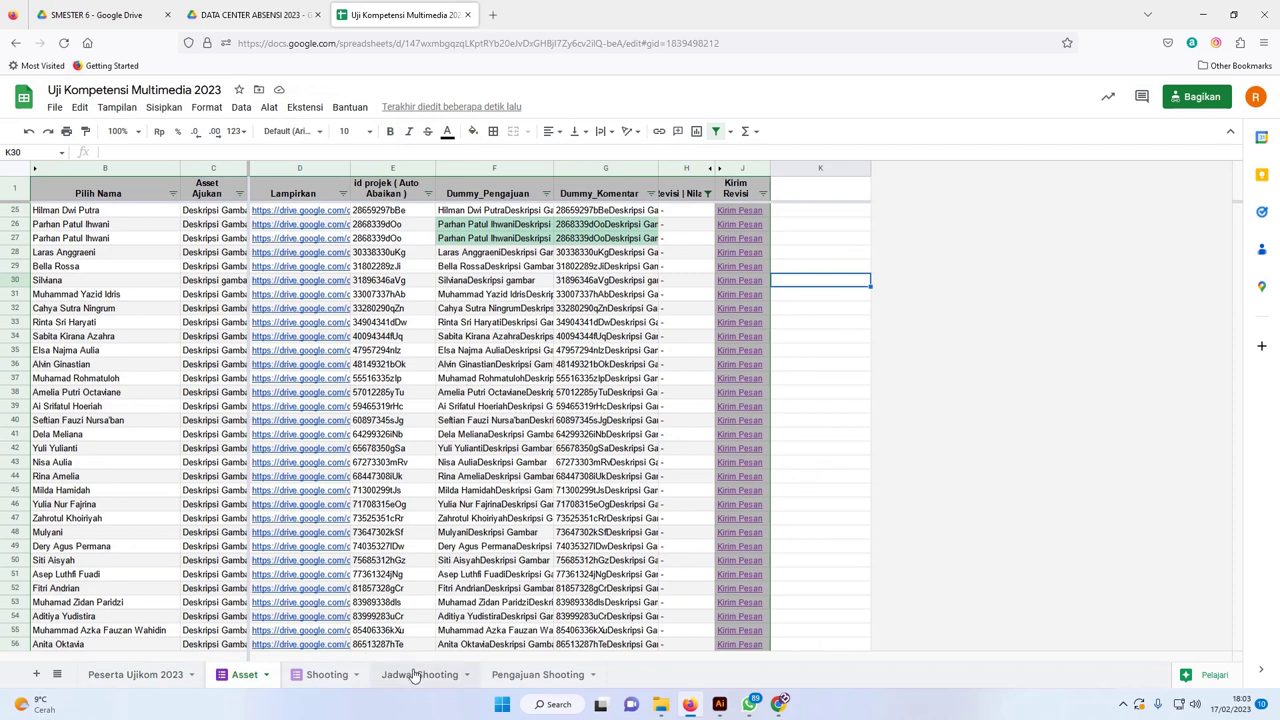
{"action": "scroll", "coordinate": [508, 532], "scroll_direction": "down", "scroll_amount": 6}
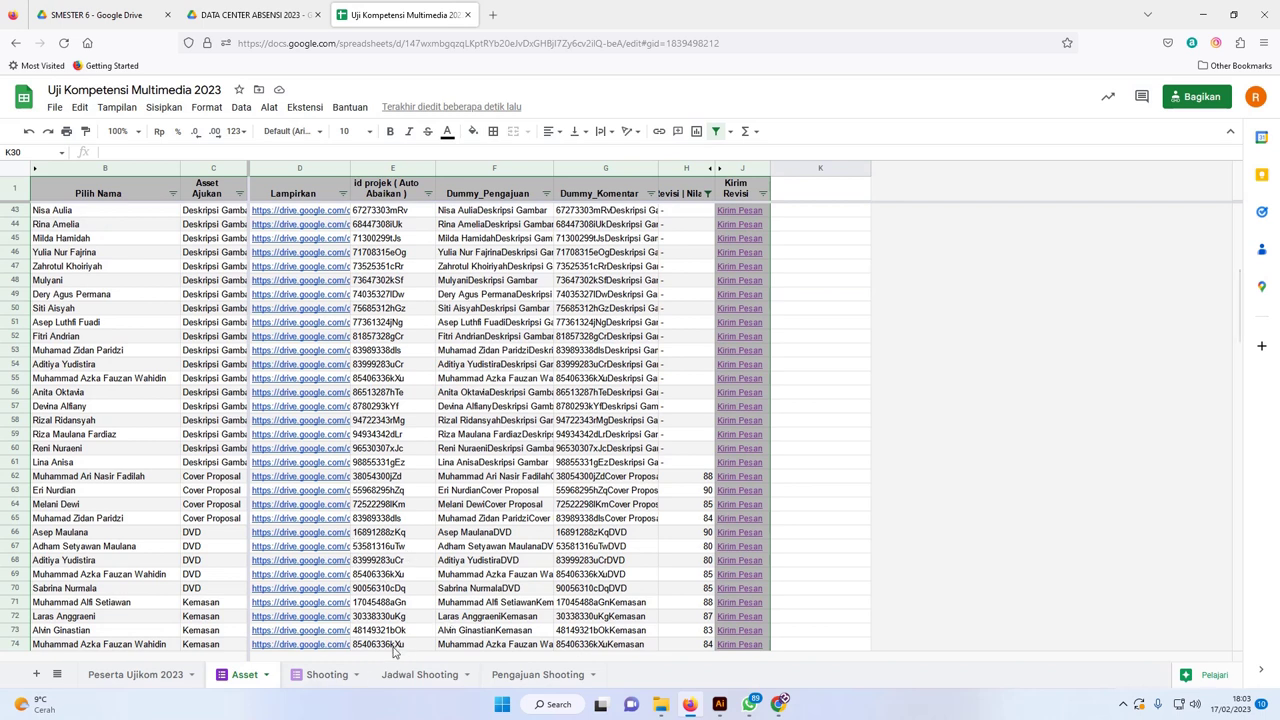
{"action": "left_click", "coordinate": [418, 675]}
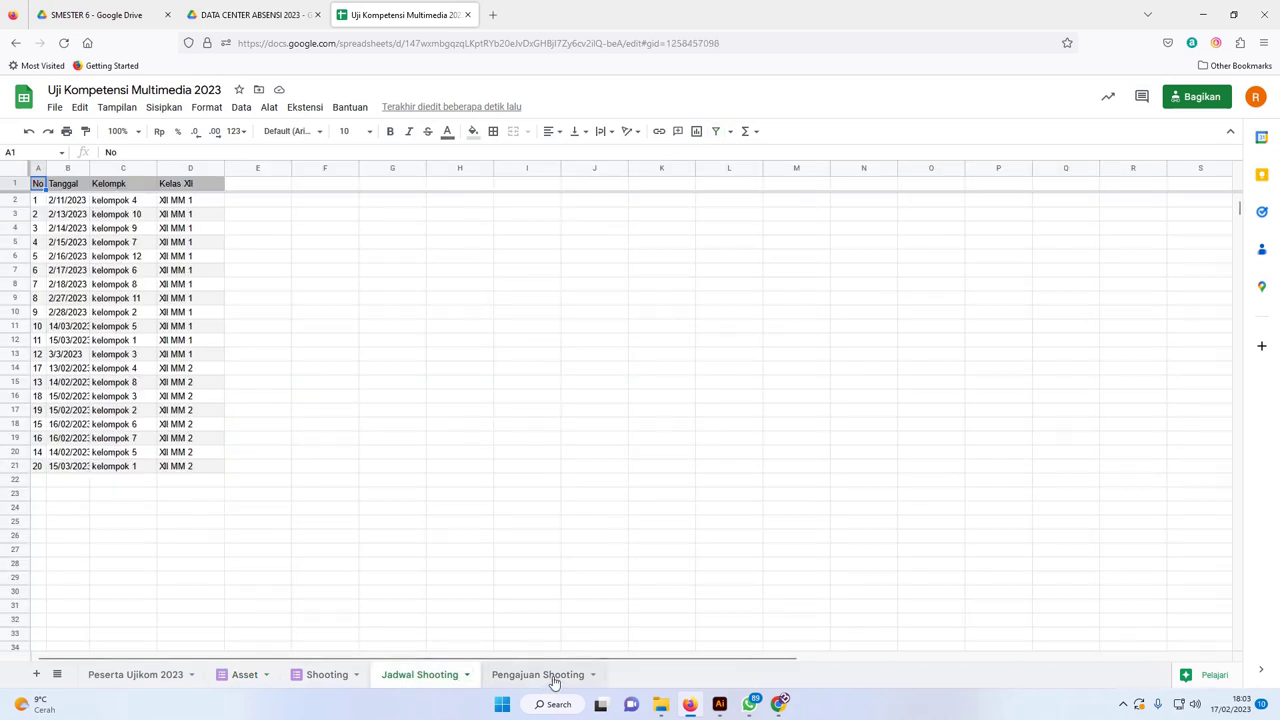
{"action": "left_click", "coordinate": [553, 677]}
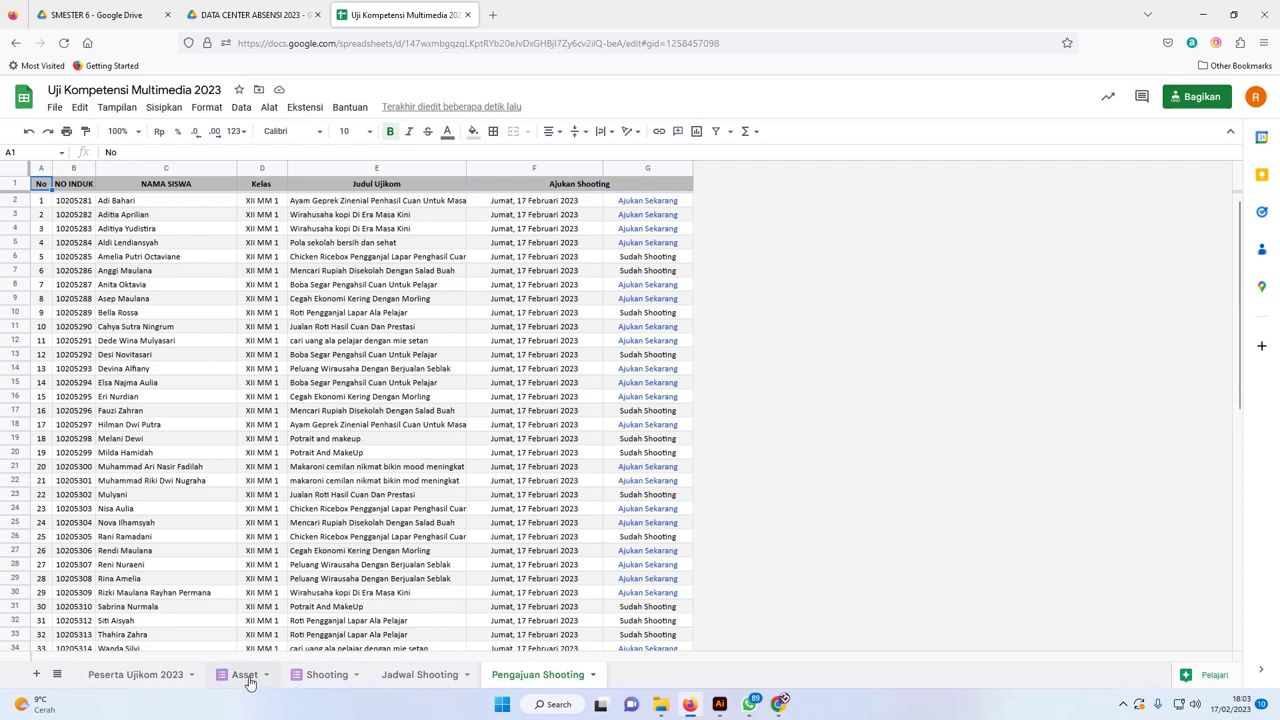
{"action": "left_click", "coordinate": [246, 676]}
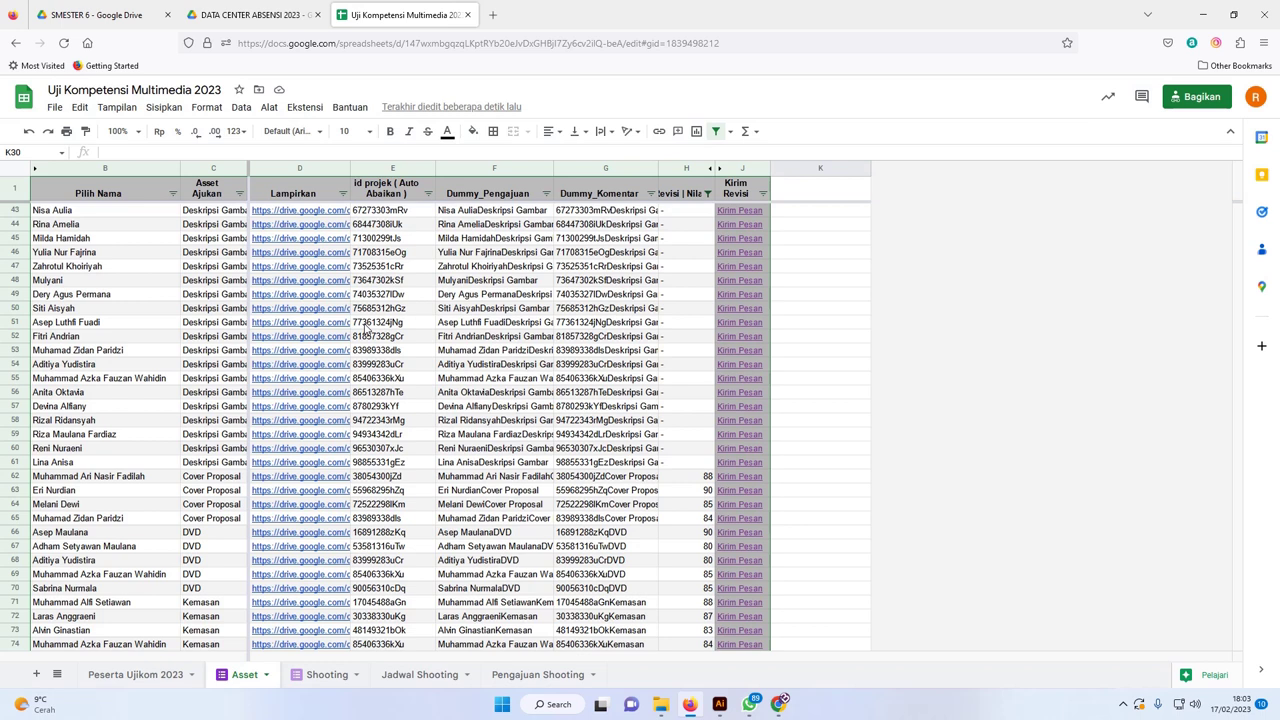
- Visit the Shooting sheet, dismiss its link previews, then show the Jadwal Shooting schedule
{"action": "left_click", "coordinate": [310, 674]}
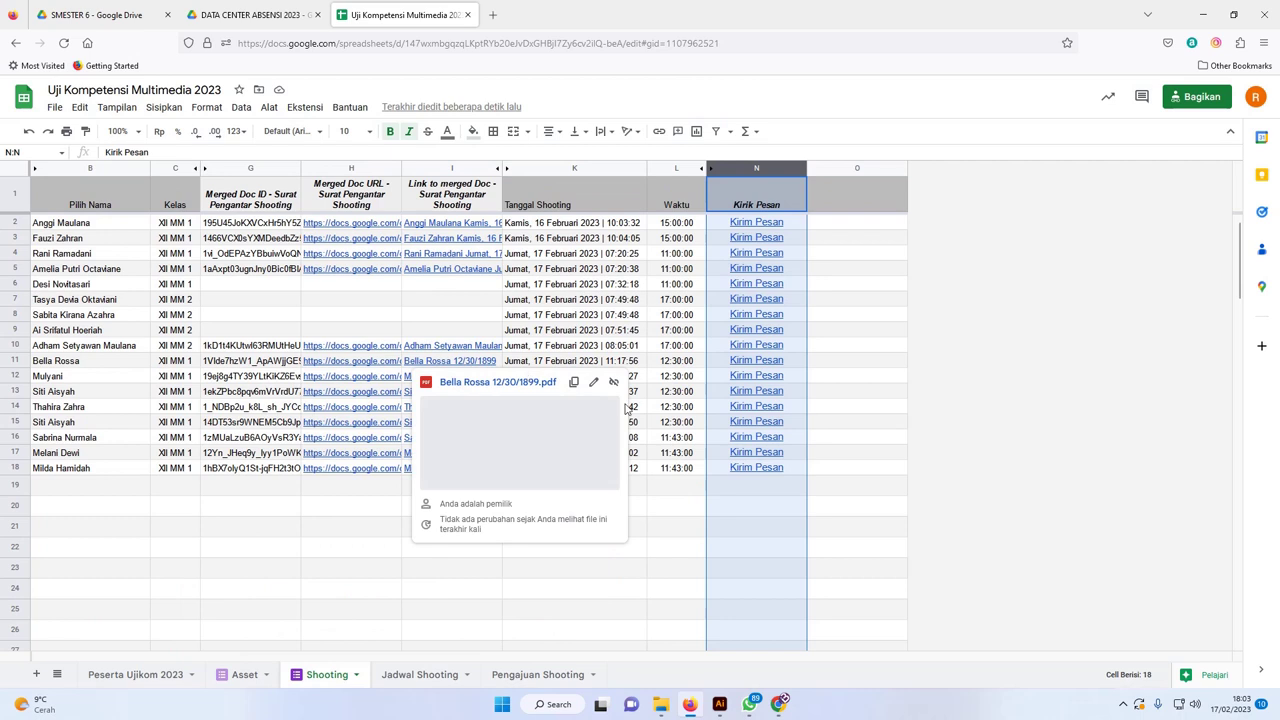
{"action": "left_click", "coordinate": [883, 343]}
{"action": "mouse_move", "coordinate": [455, 478]}
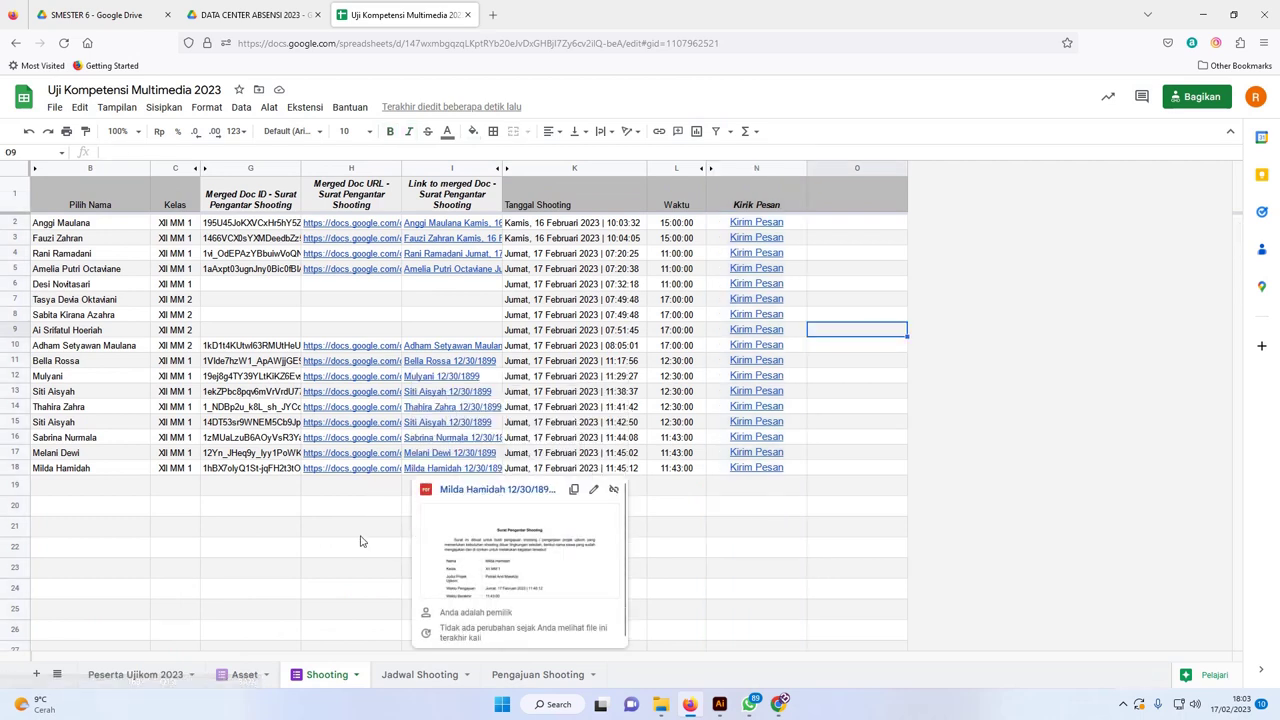
{"action": "left_click", "coordinate": [360, 534]}
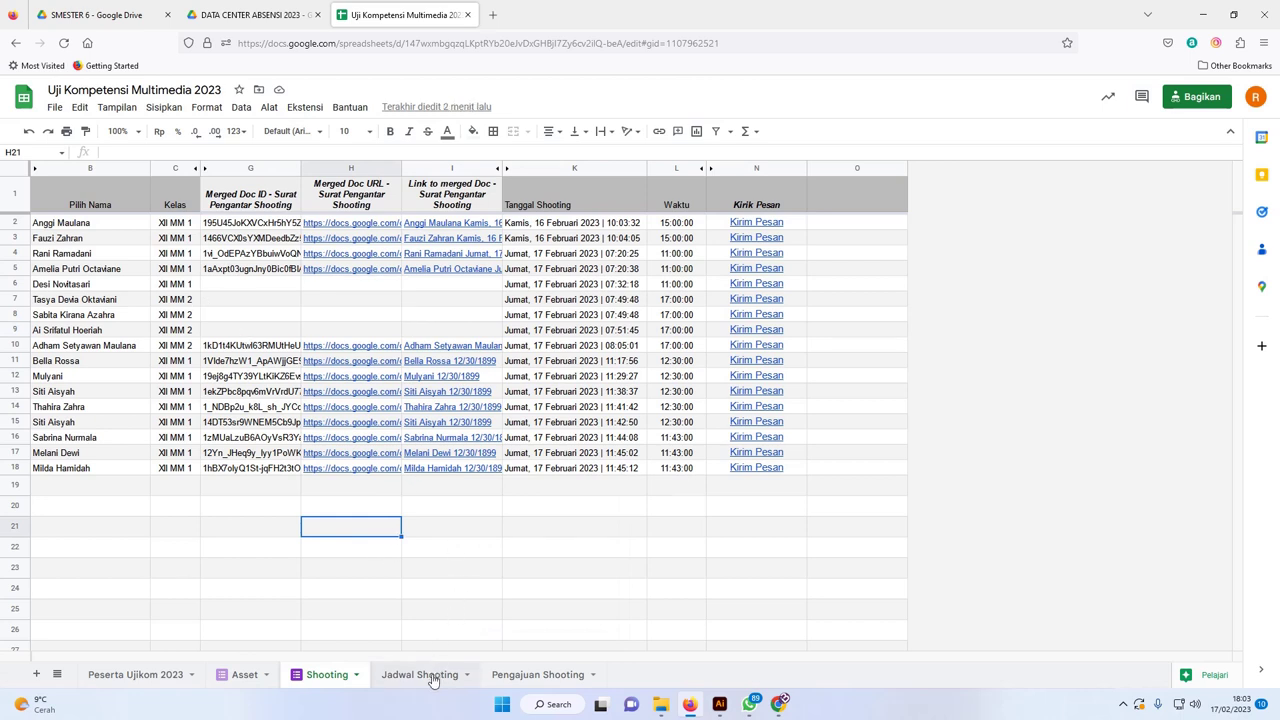
{"action": "left_click", "coordinate": [433, 677]}
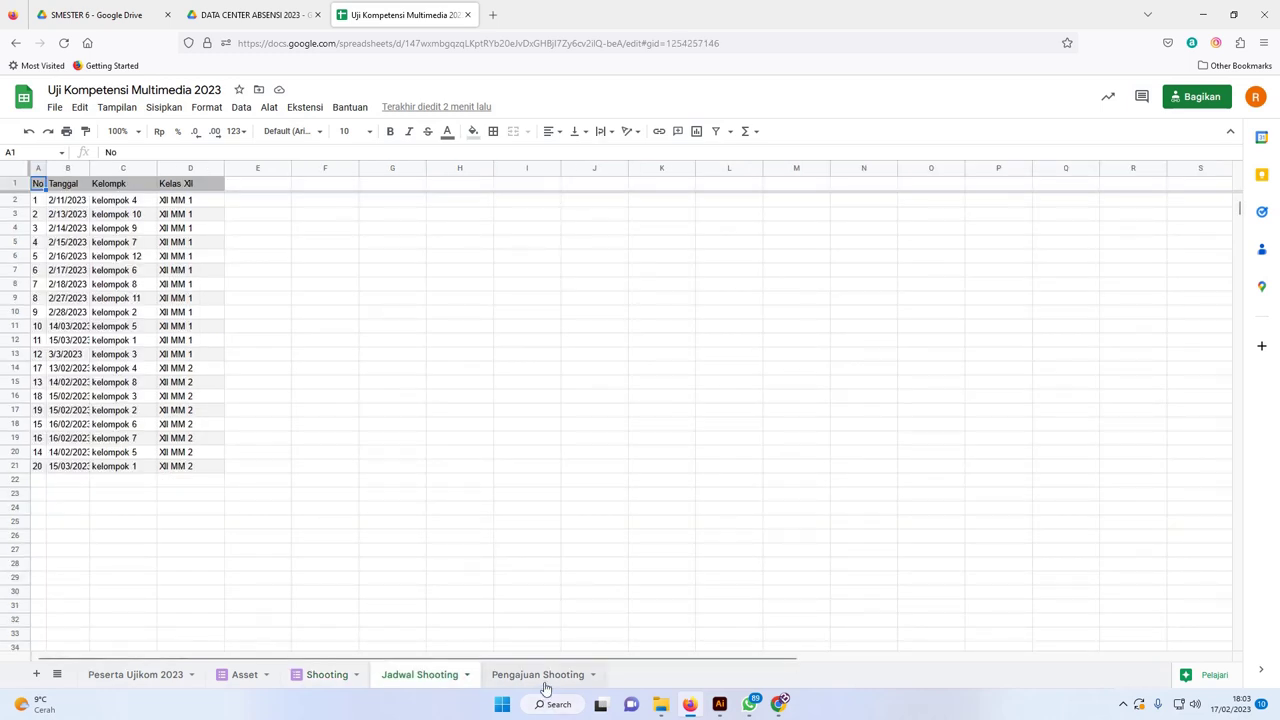
- Move Pengajuan Shooting before Jadwal Shooting and open G2's prefilled request form in a new tab
{"action": "left_click_drag", "start_coordinate": [546, 688], "coordinate": [440, 670]}
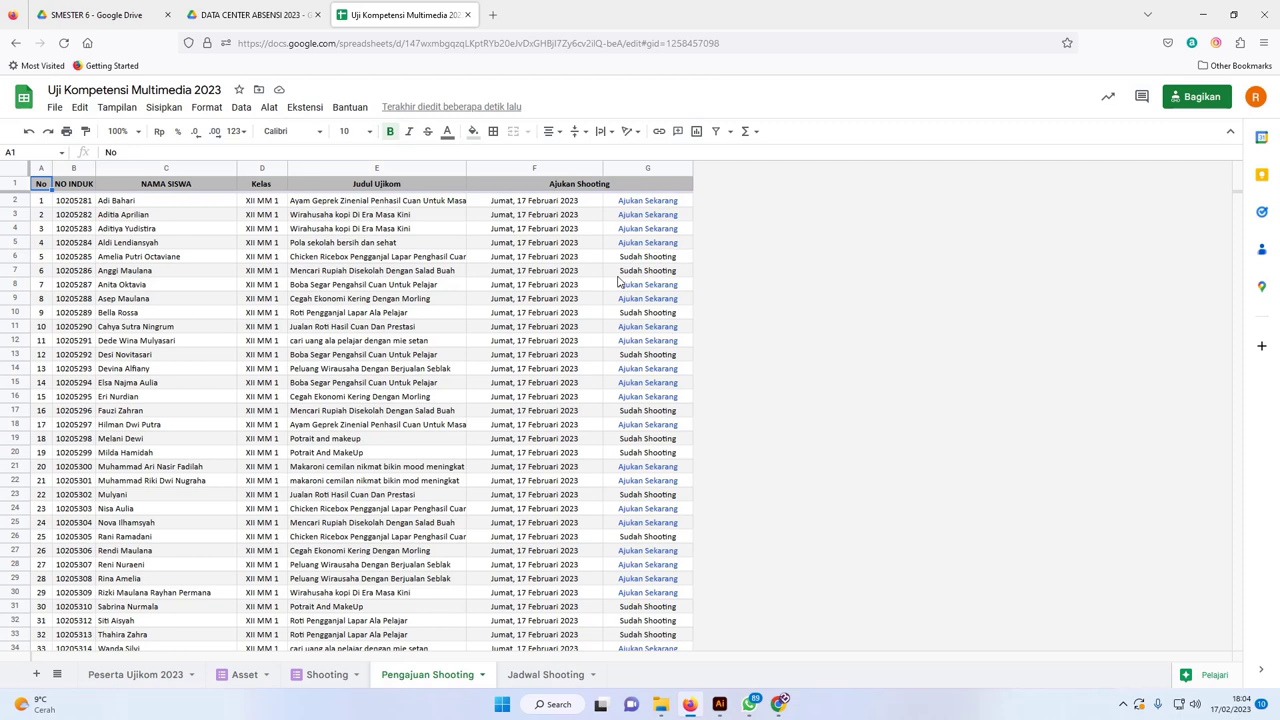
{"action": "mouse_move", "coordinate": [645, 380]}
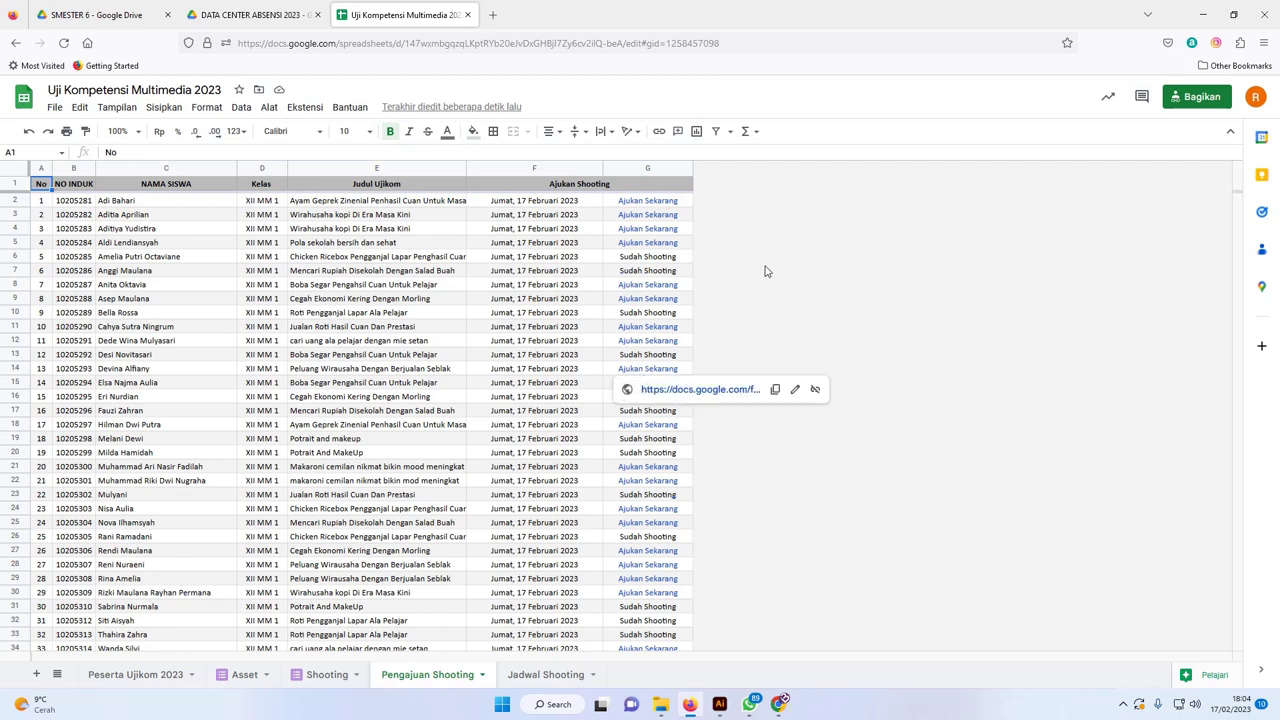
{"action": "left_click", "coordinate": [648, 228]}
{"action": "left_click", "coordinate": [631, 216]}
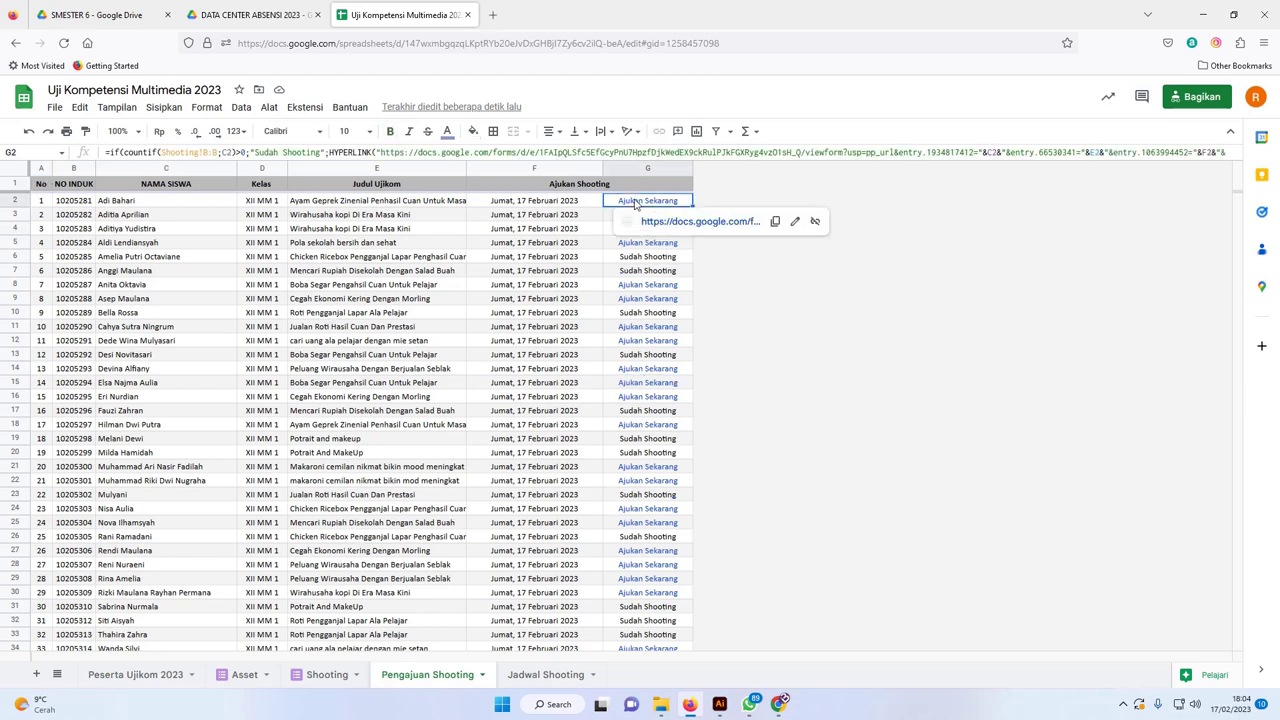
{"action": "left_click", "coordinate": [664, 227]}
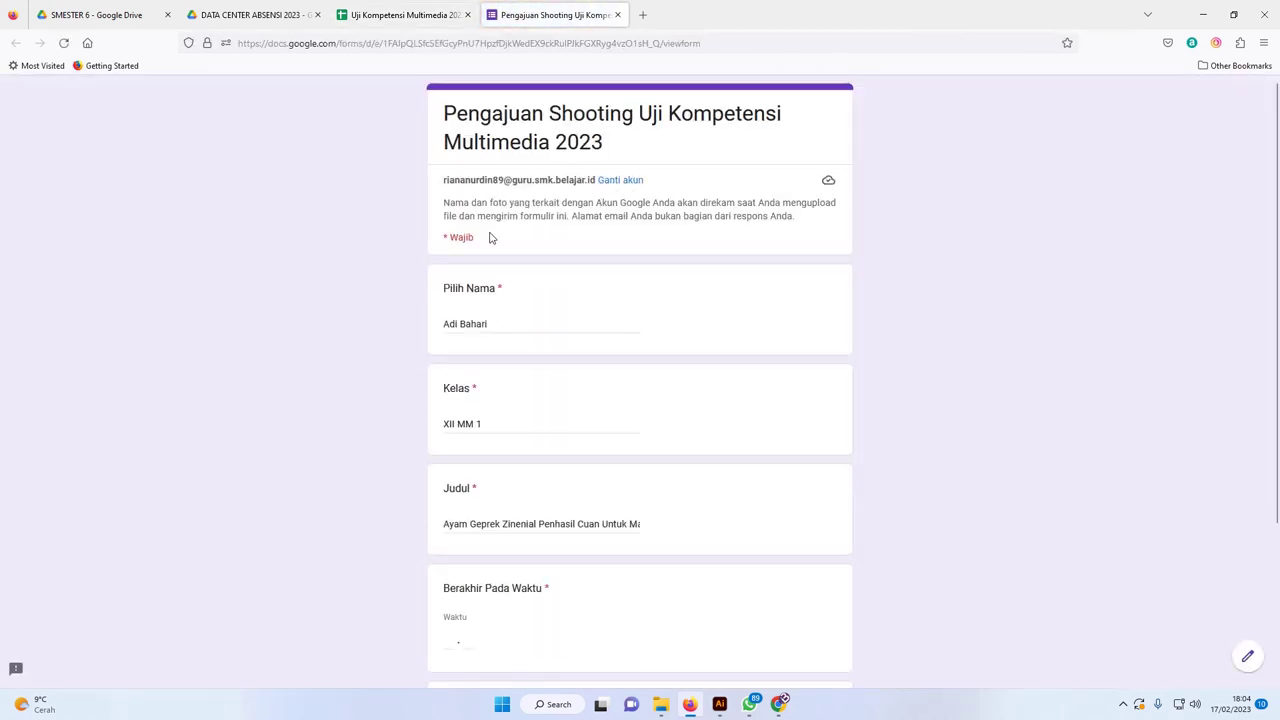
- Scroll through the prefilled shooting request form, then return to the spreadsheet
{"action": "scroll", "coordinate": [543, 314], "scroll_direction": "down", "scroll_amount": 1}
{"action": "scroll", "coordinate": [447, 343], "scroll_direction": "down", "scroll_amount": 2}
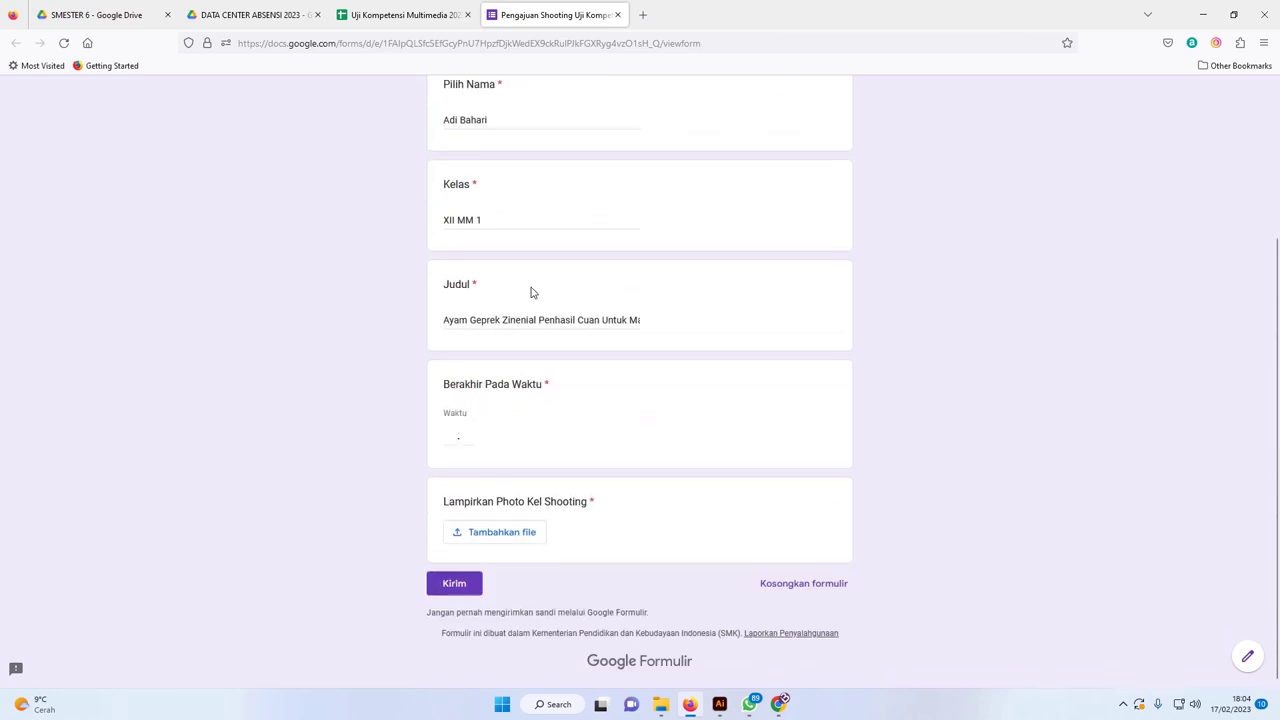
{"action": "scroll", "coordinate": [531, 291], "scroll_direction": "up", "scroll_amount": 1}
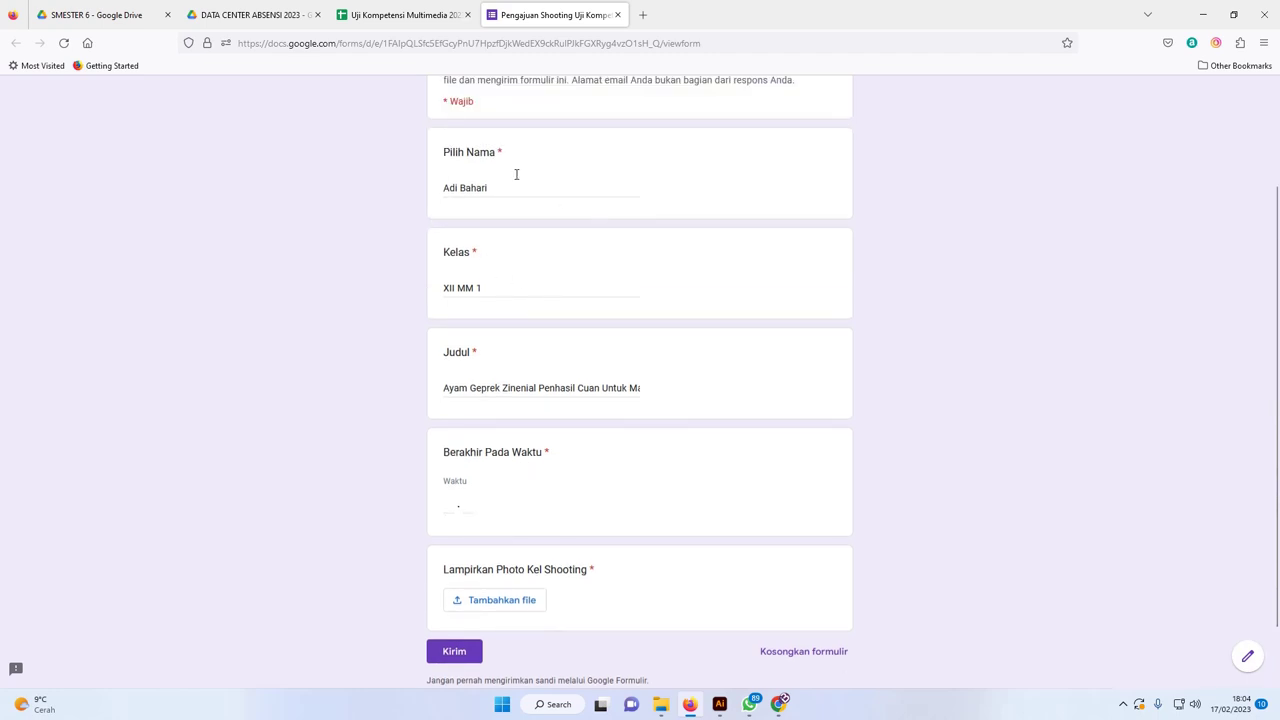
{"action": "left_click", "coordinate": [405, 15]}
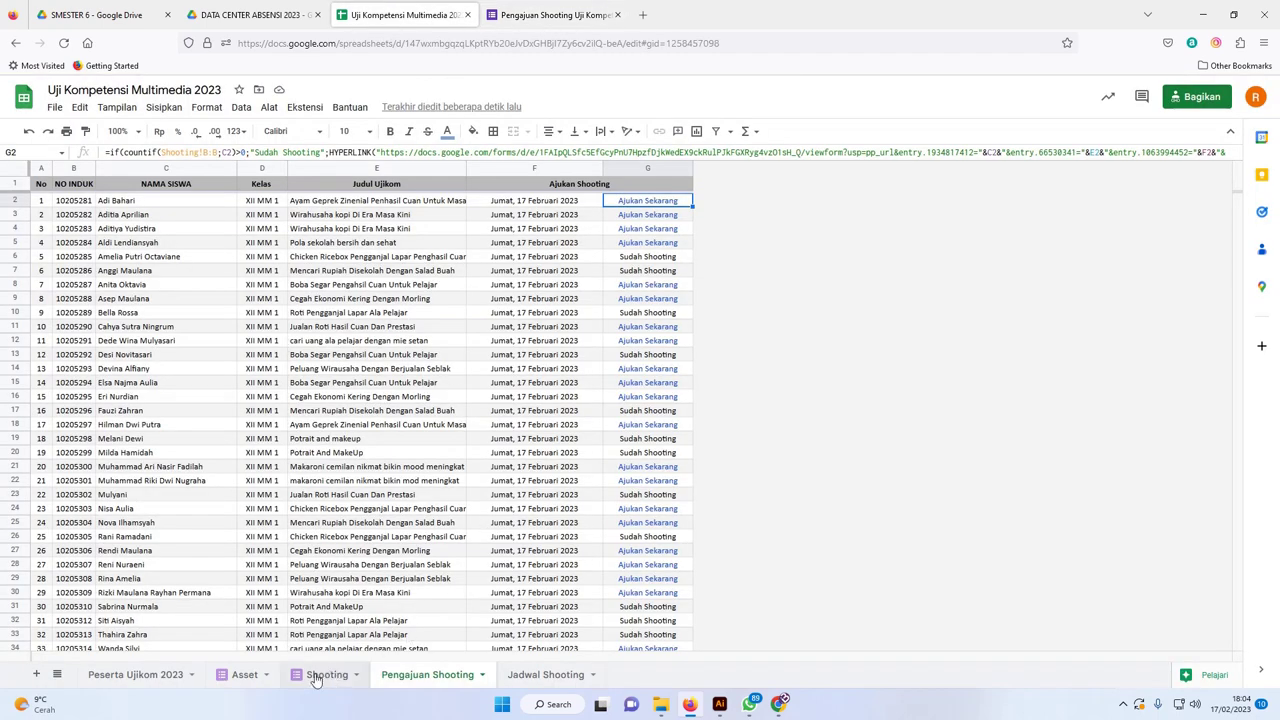
- Open the row 7 Proposal Ajukan link from the Peserta Ujikom 2023 sheet
{"action": "left_click", "coordinate": [243, 675]}
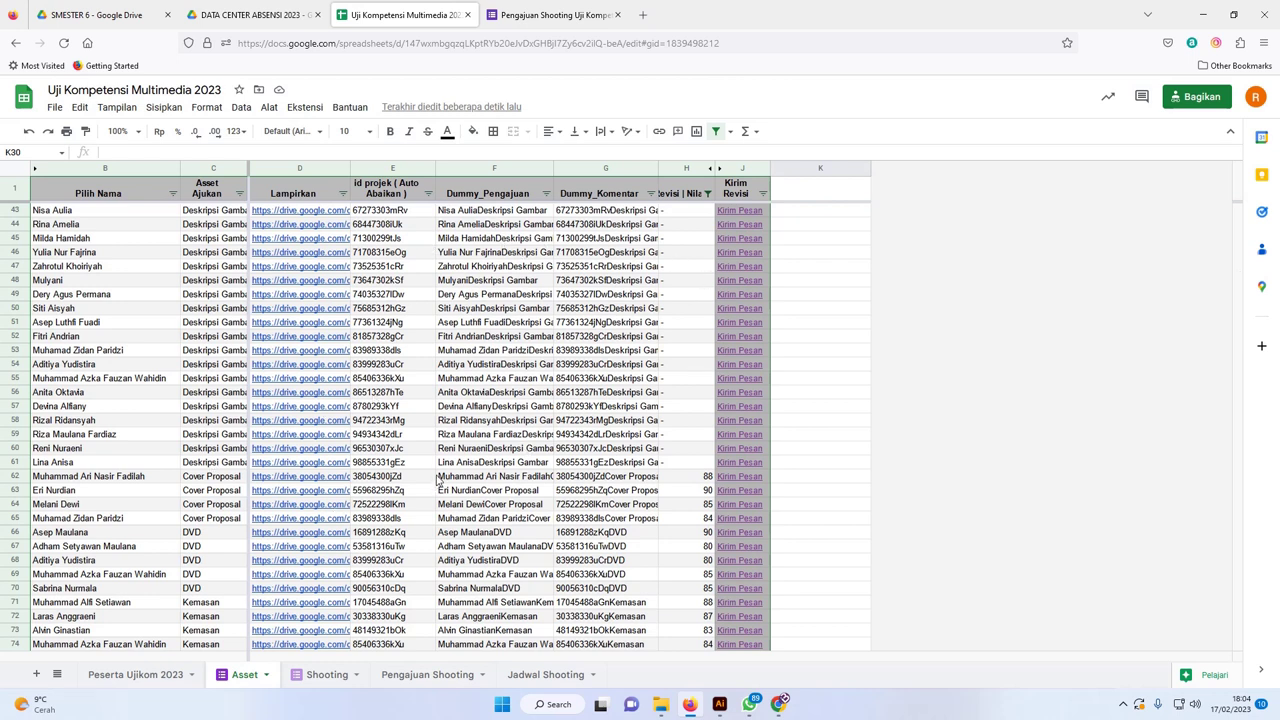
{"action": "left_click", "coordinate": [176, 677]}
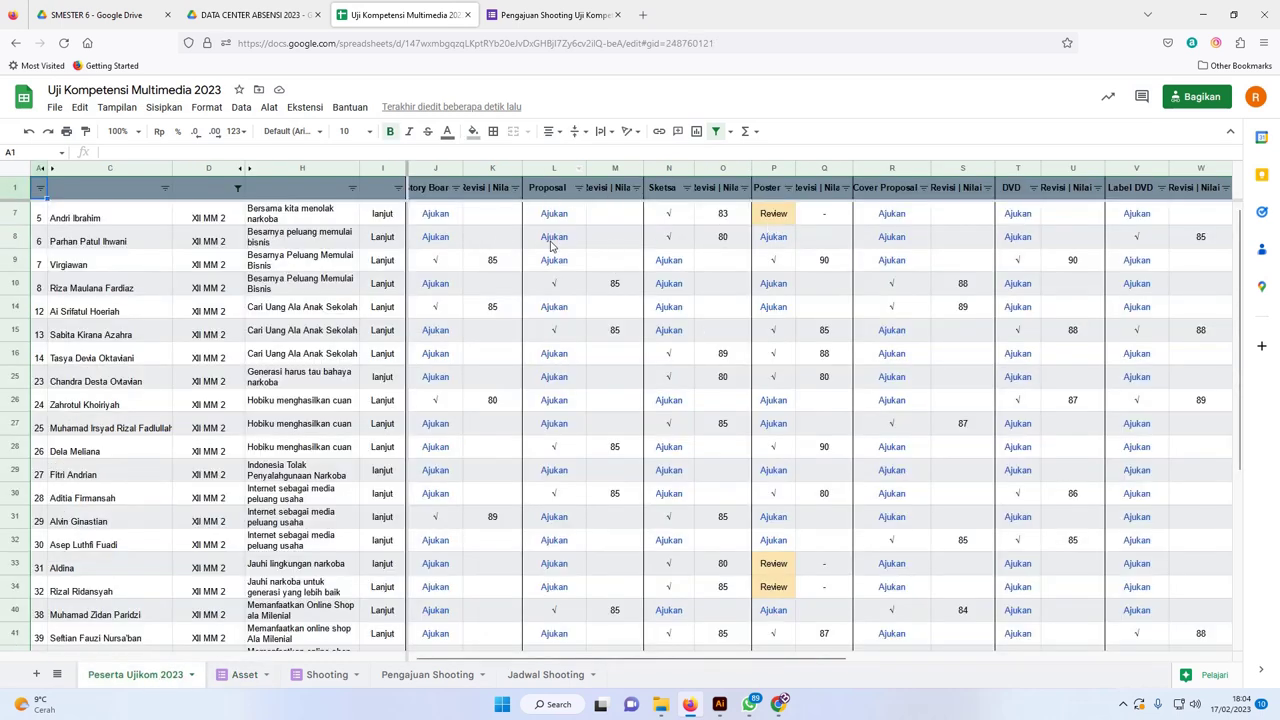
{"action": "mouse_move", "coordinate": [537, 213]}
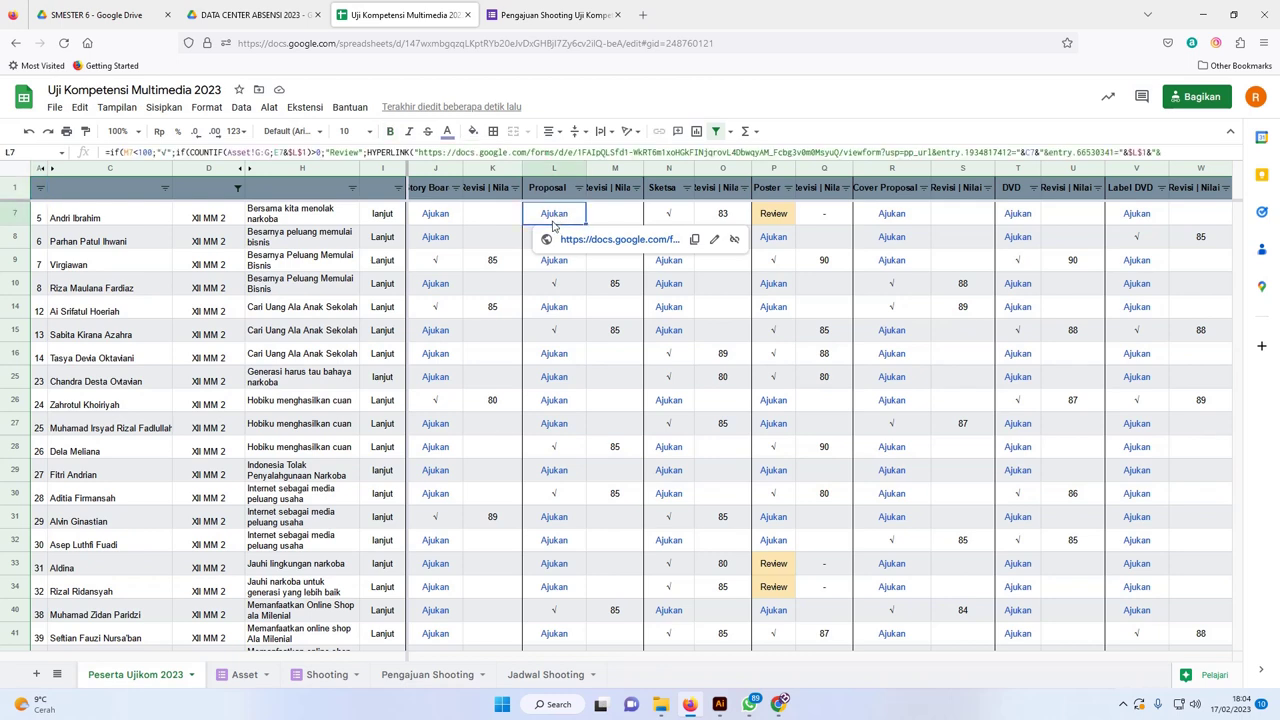
{"action": "left_click", "coordinate": [585, 243]}
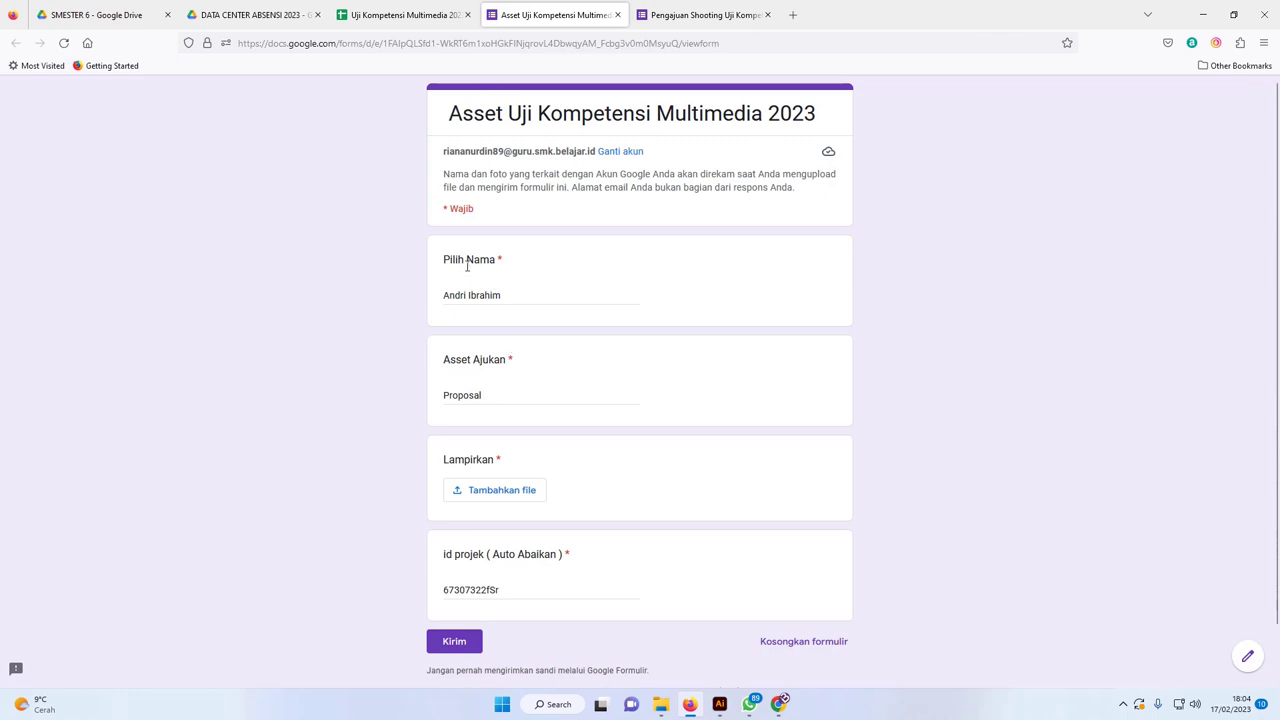
- Compare the Asset and Pengajuan Shooting form titles, glance at the spreadsheet, then return to the Asset form
{"action": "left_click_drag", "start_coordinate": [473, 113], "coordinate": [792, 113]}
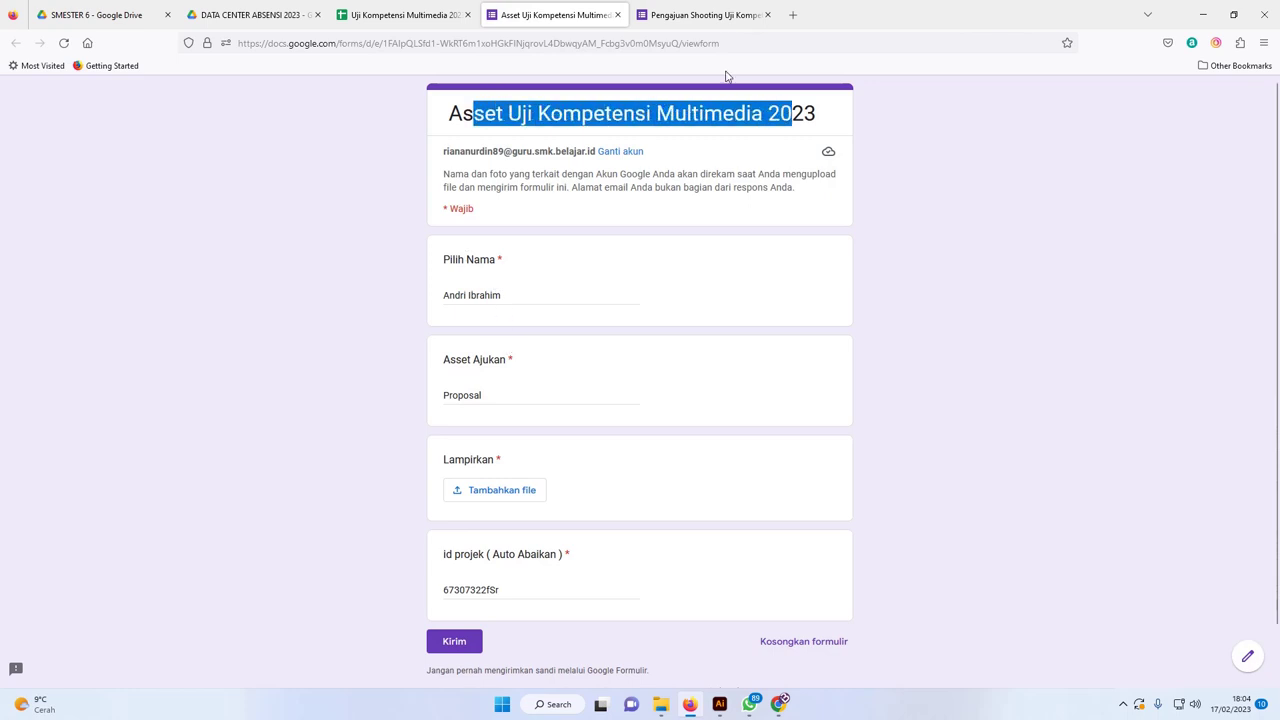
{"action": "left_click", "coordinate": [703, 15]}
{"action": "scroll", "coordinate": [549, 177], "scroll_direction": "up", "scroll_amount": 2}
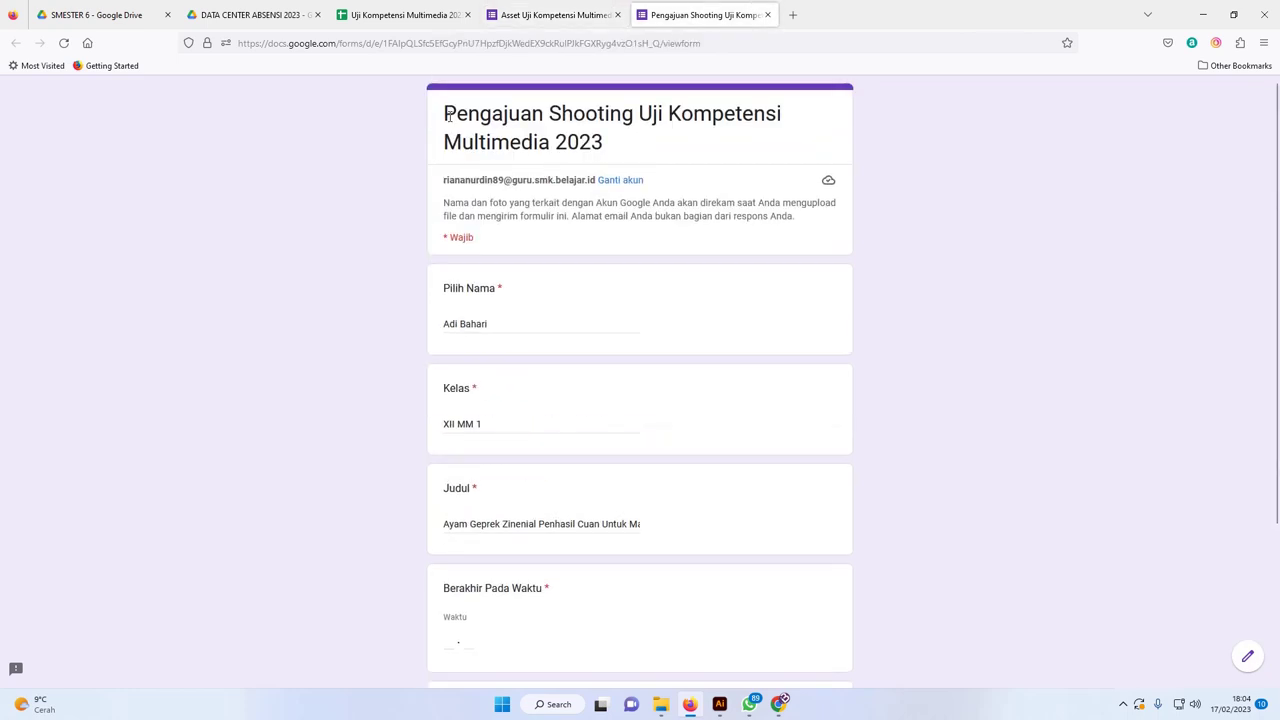
{"action": "left_click_drag", "start_coordinate": [445, 114], "coordinate": [648, 154]}
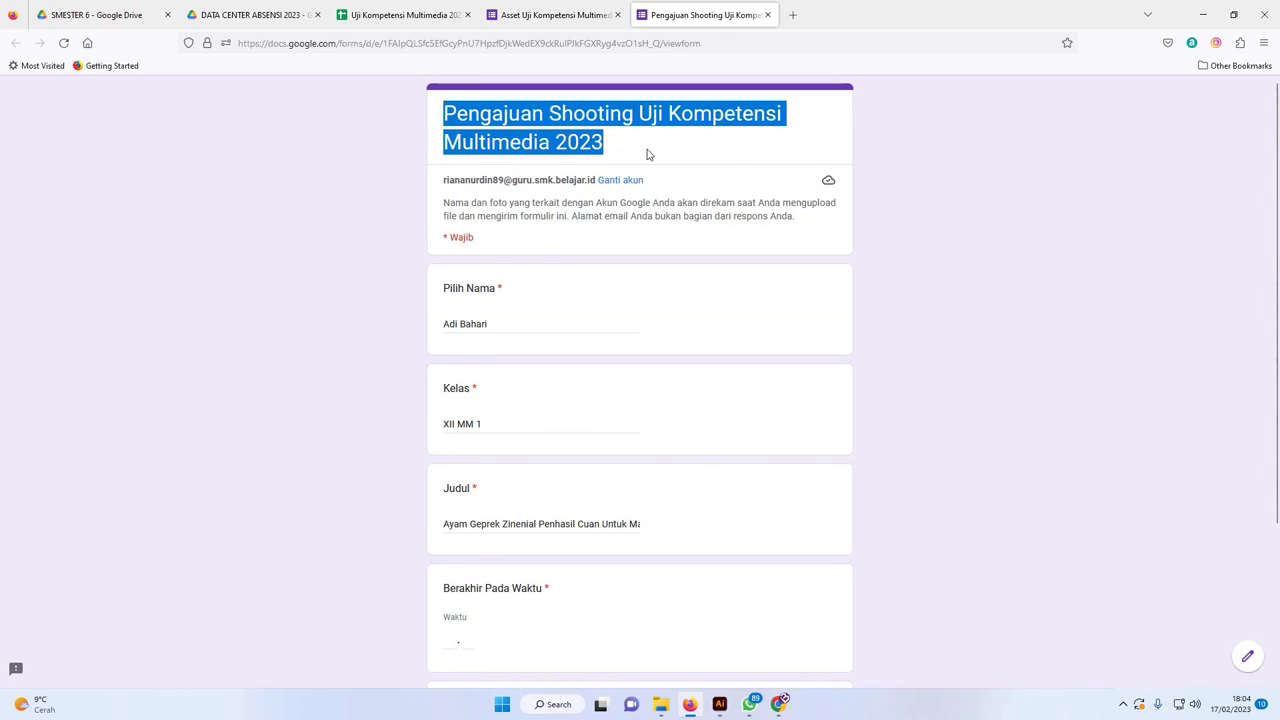
{"action": "left_click", "coordinate": [590, 15]}
{"action": "left_click", "coordinate": [670, 225]}
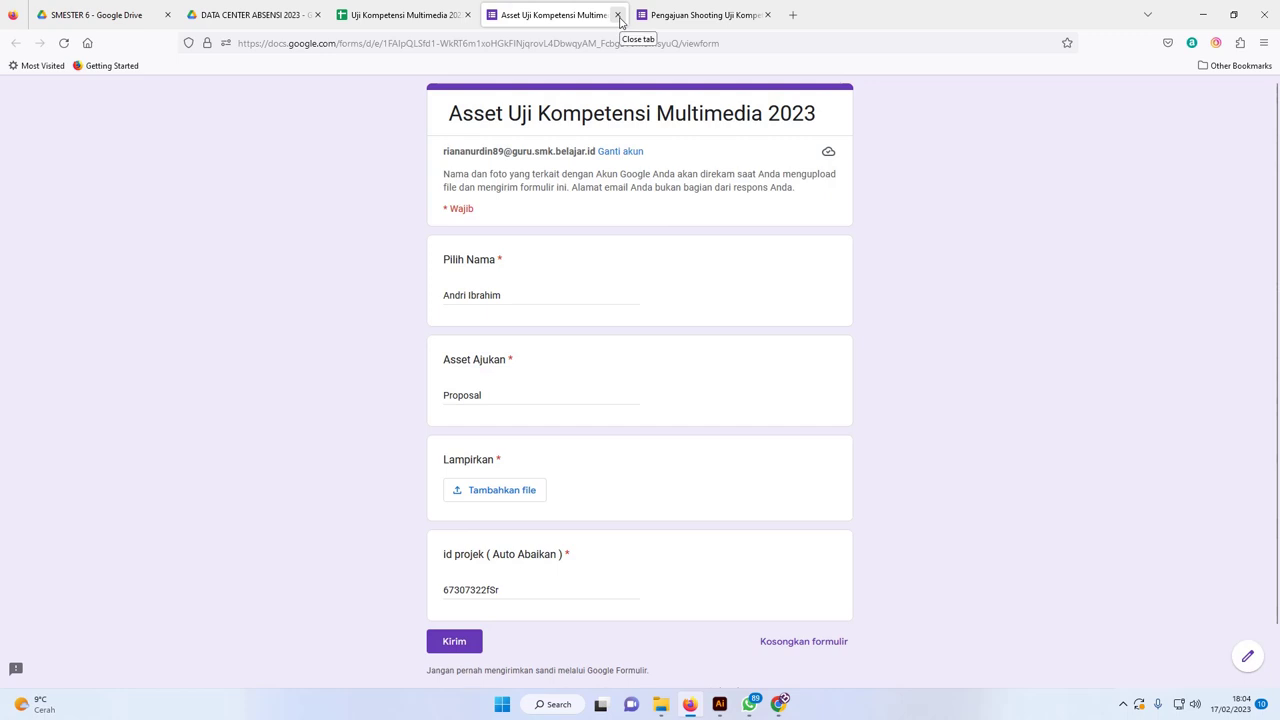
{"action": "left_click", "coordinate": [422, 12]}
{"action": "left_click", "coordinate": [516, 12]}
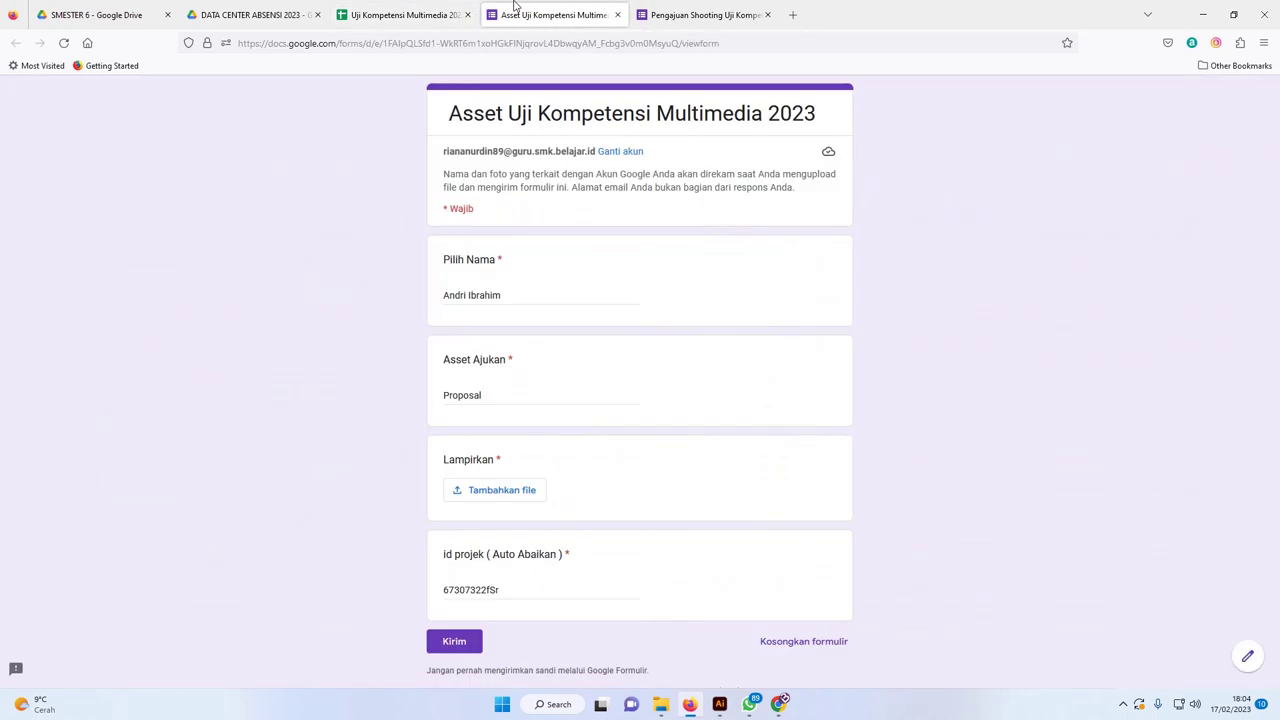
- Attach the calligraphy jpg from Downloads under Lampirkan and submit the Asset form
{"action": "left_click", "coordinate": [477, 494]}
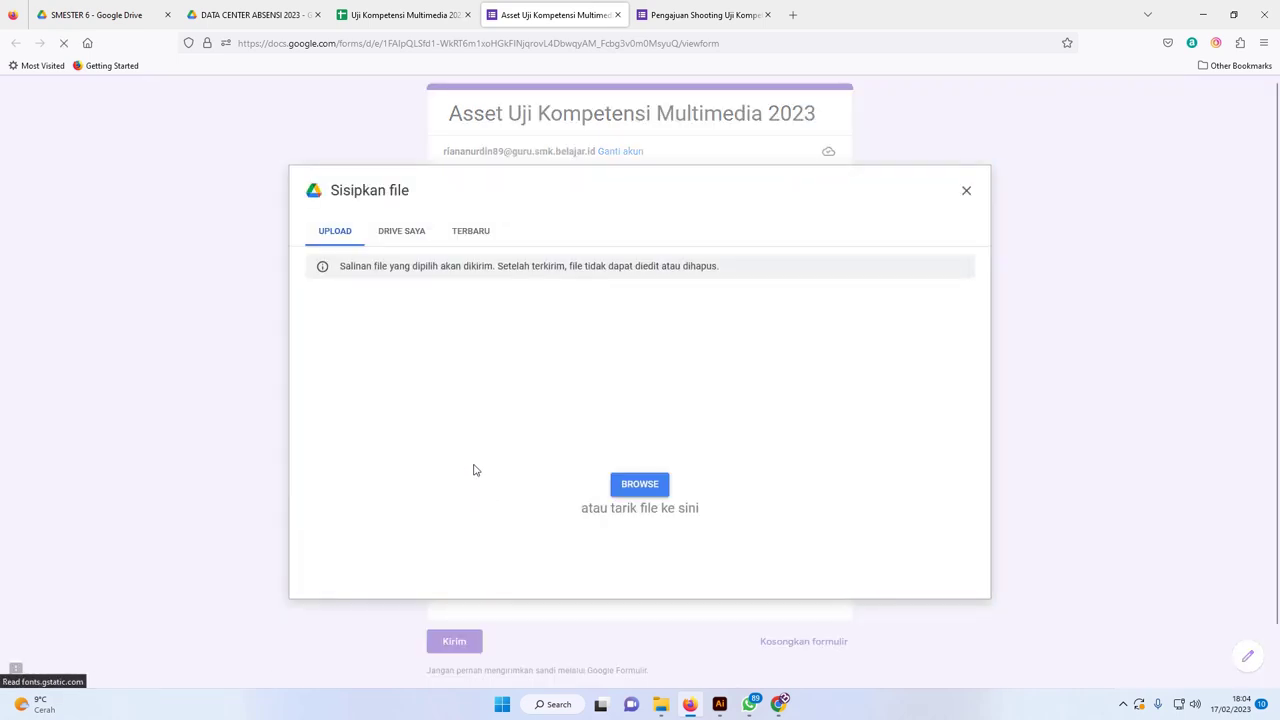
{"action": "left_click", "coordinate": [640, 485]}
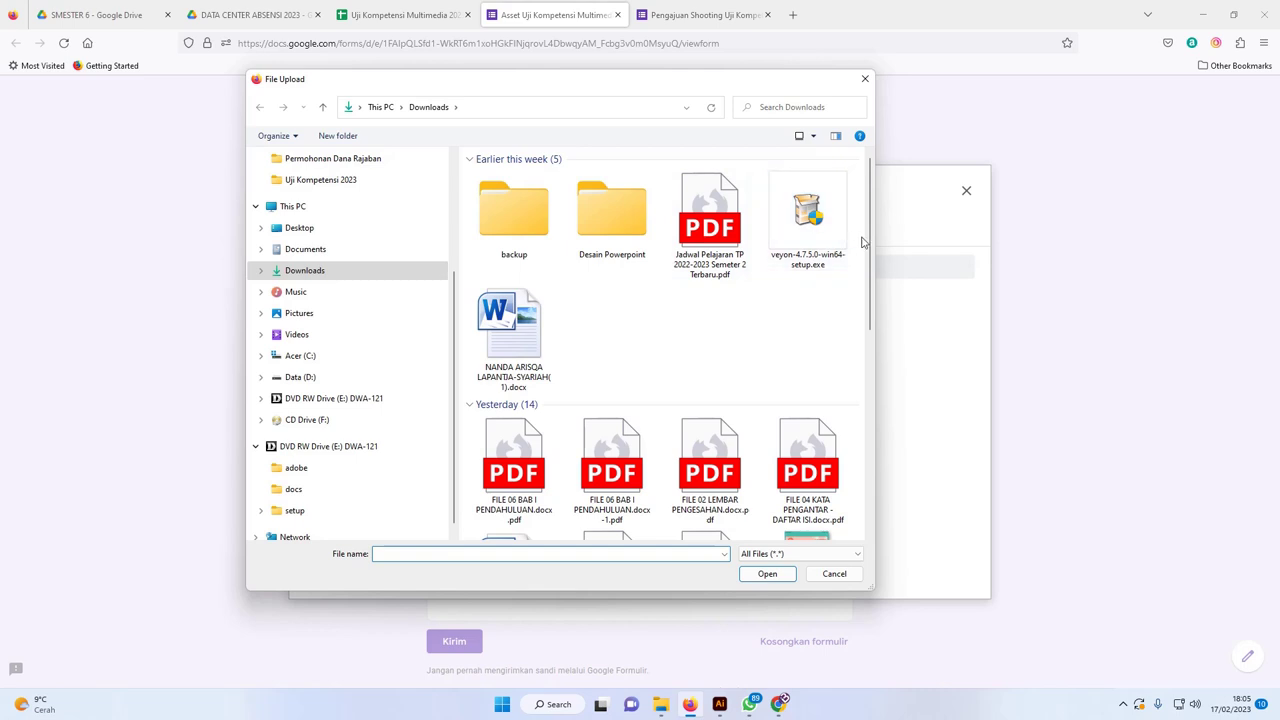
{"action": "scroll", "coordinate": [860, 380], "scroll_direction": "down", "scroll_amount": 3}
{"action": "scroll", "coordinate": [855, 420], "scroll_direction": "down", "scroll_amount": 5}
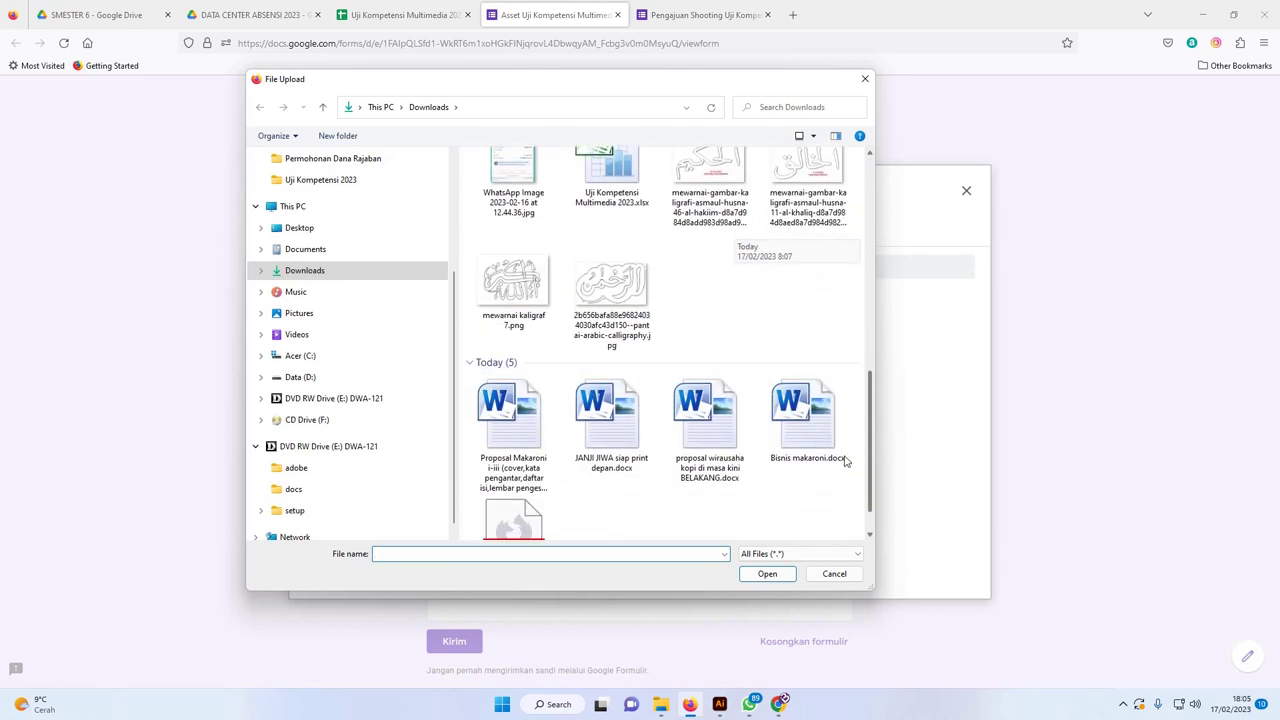
{"action": "left_click", "coordinate": [608, 287]}
{"action": "left_click", "coordinate": [768, 575]}
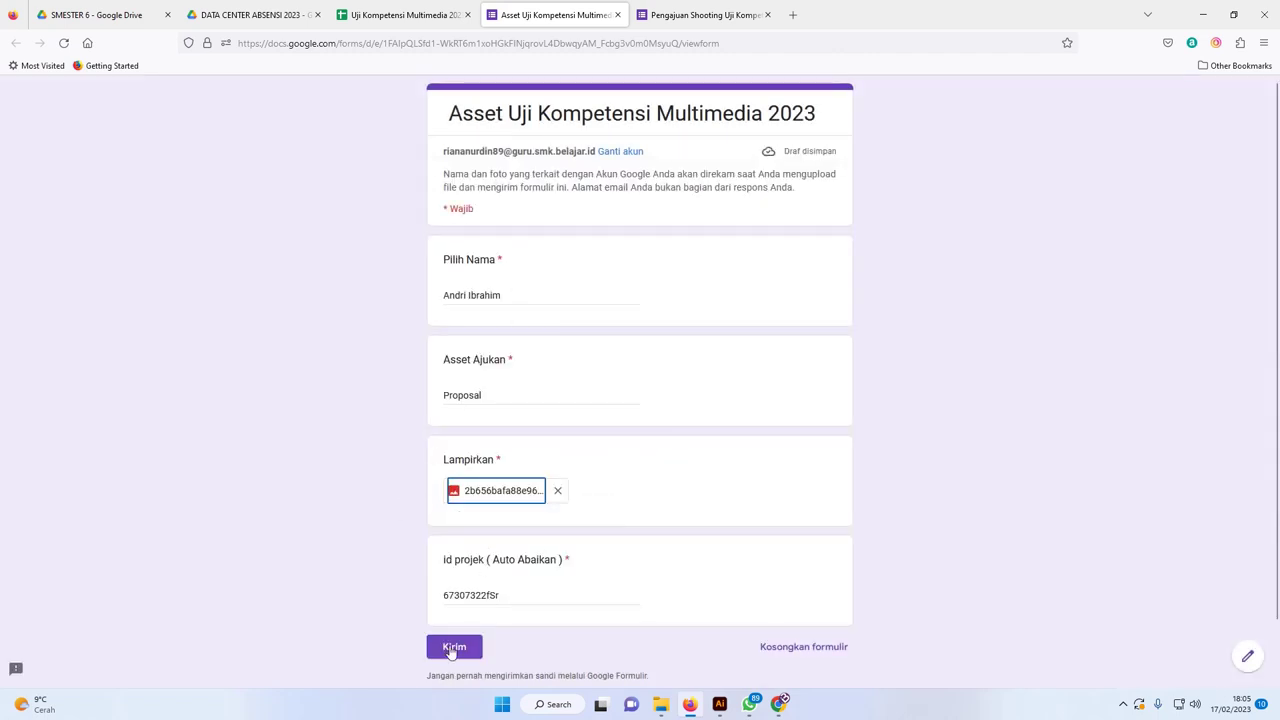
{"action": "left_click_drag", "start_coordinate": [450, 113], "coordinate": [773, 105]}
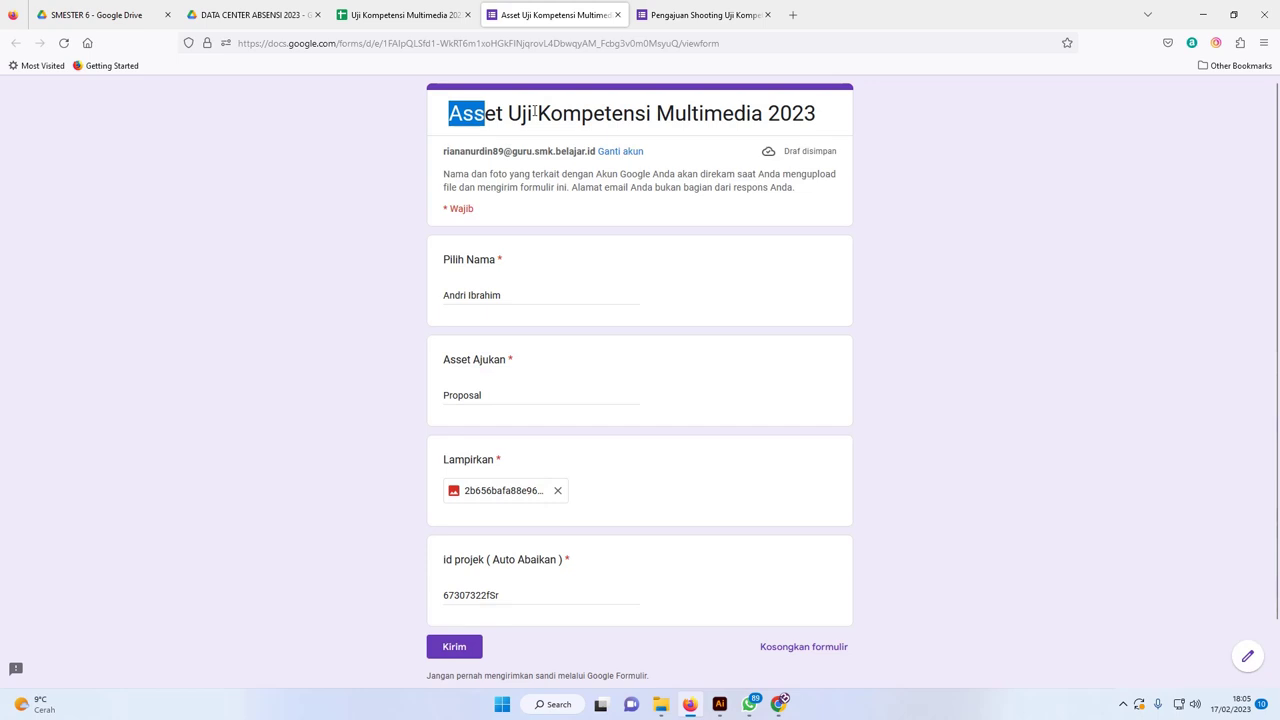
{"action": "left_click", "coordinate": [478, 647]}
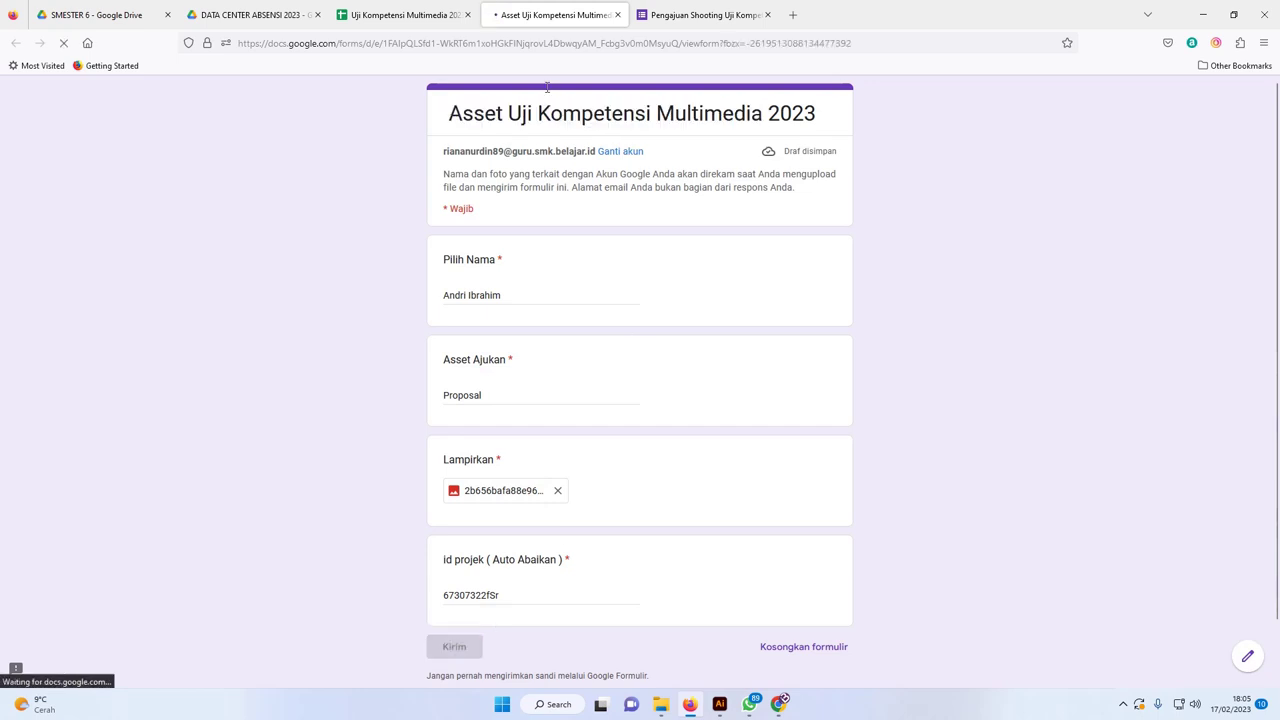
- Check the Asset sheet's new row 238 for the Proposal entry and its Drive file link
{"action": "left_click", "coordinate": [405, 8]}
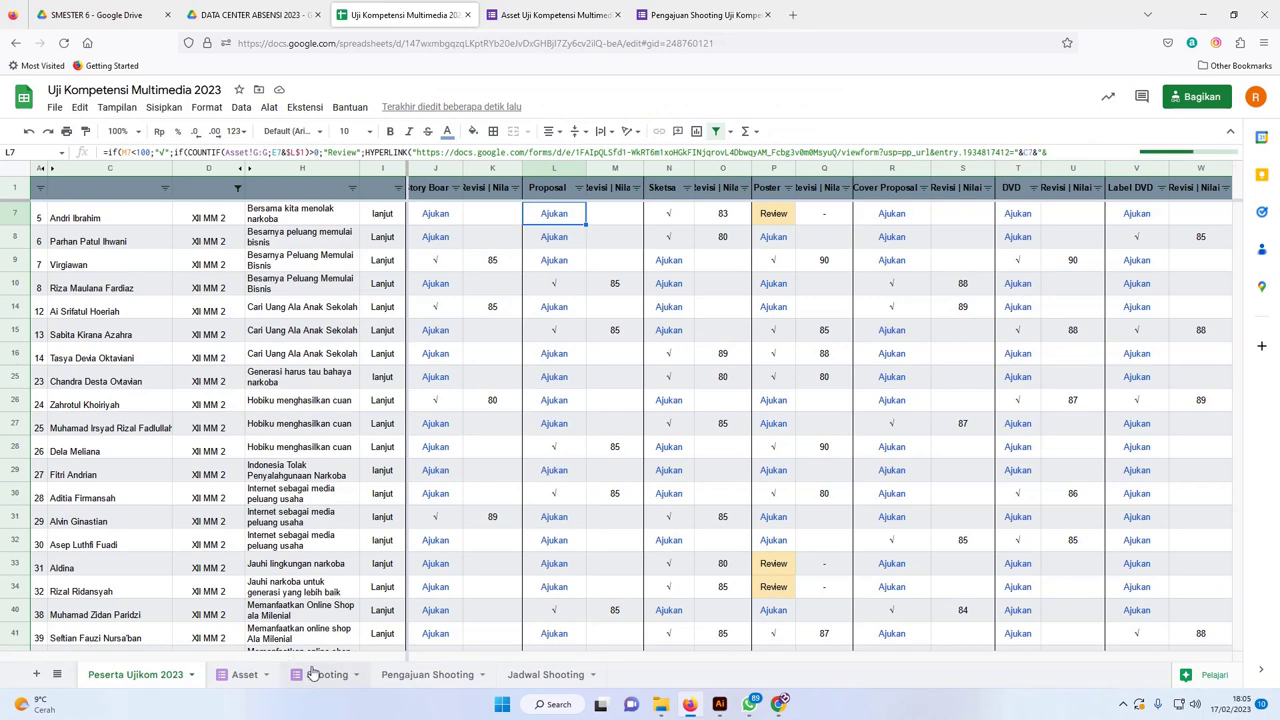
{"action": "left_click", "coordinate": [237, 678]}
{"action": "scroll", "coordinate": [397, 484], "scroll_direction": "down", "scroll_amount": 10}
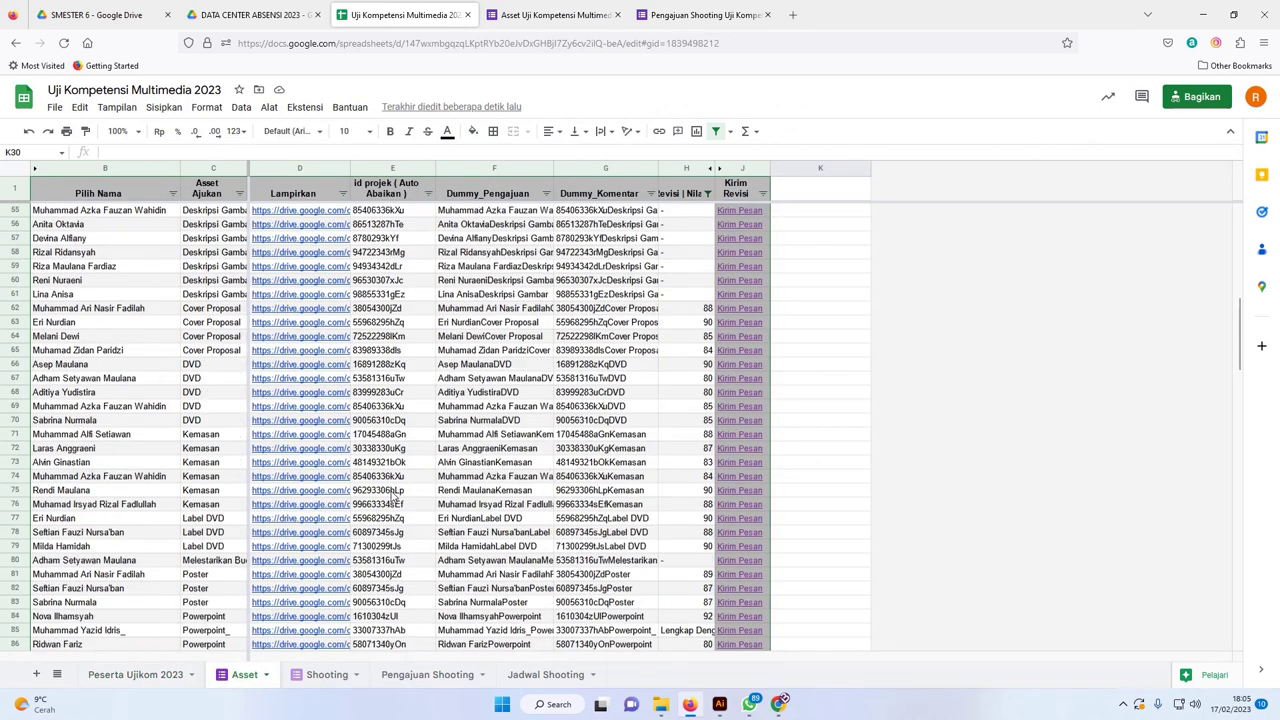
{"action": "scroll", "coordinate": [397, 484], "scroll_direction": "down", "scroll_amount": 5}
{"action": "left_click", "coordinate": [96, 366]}
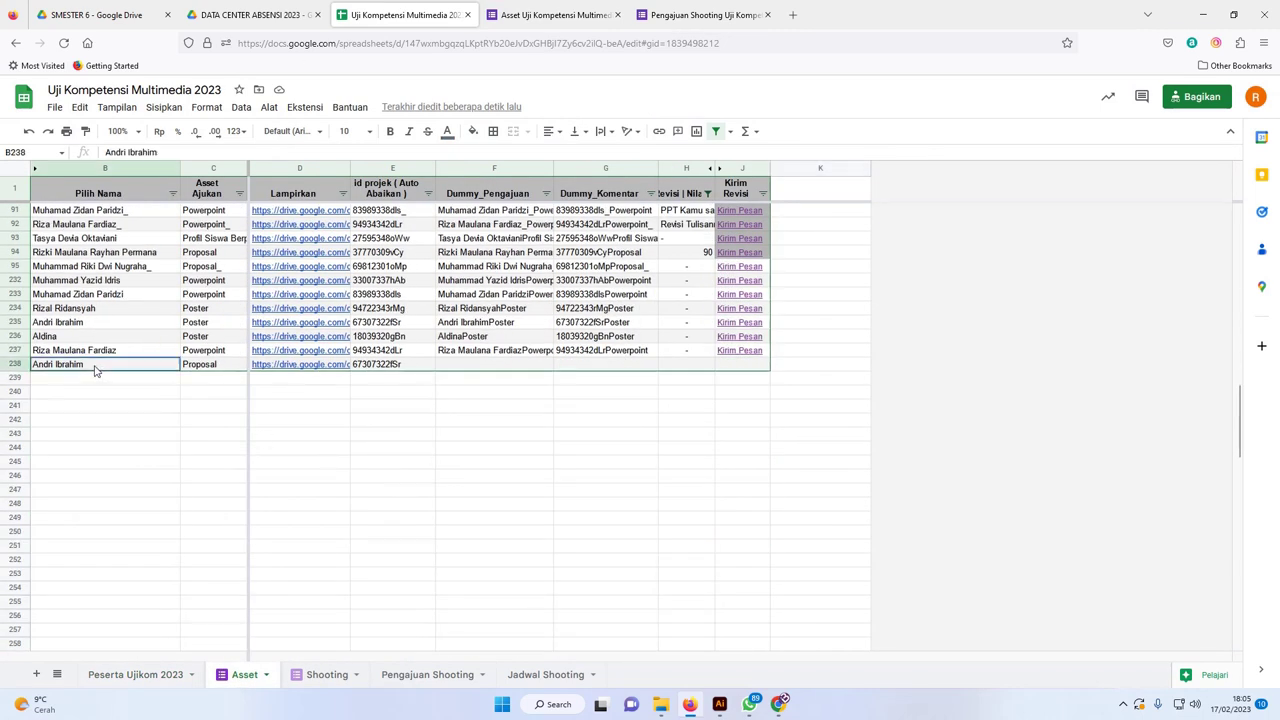
{"action": "left_click", "coordinate": [210, 366]}
{"action": "left_click", "coordinate": [290, 366]}
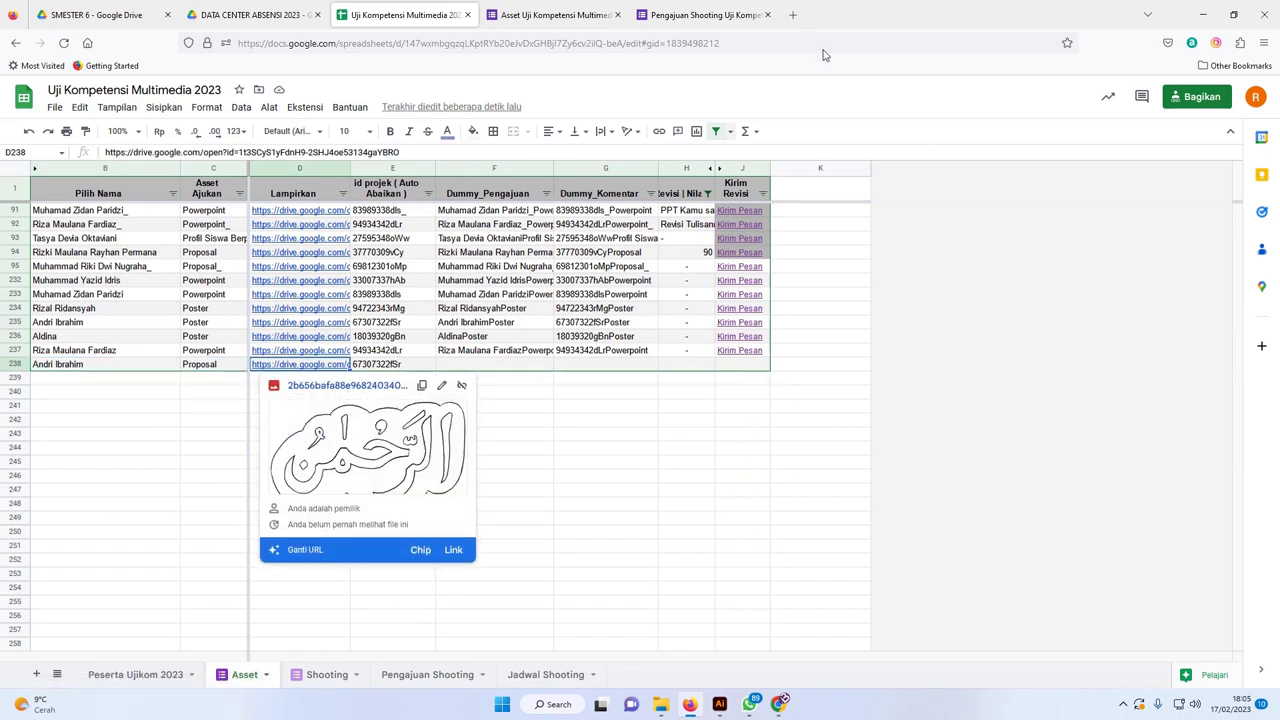
{"action": "left_click", "coordinate": [705, 15]}
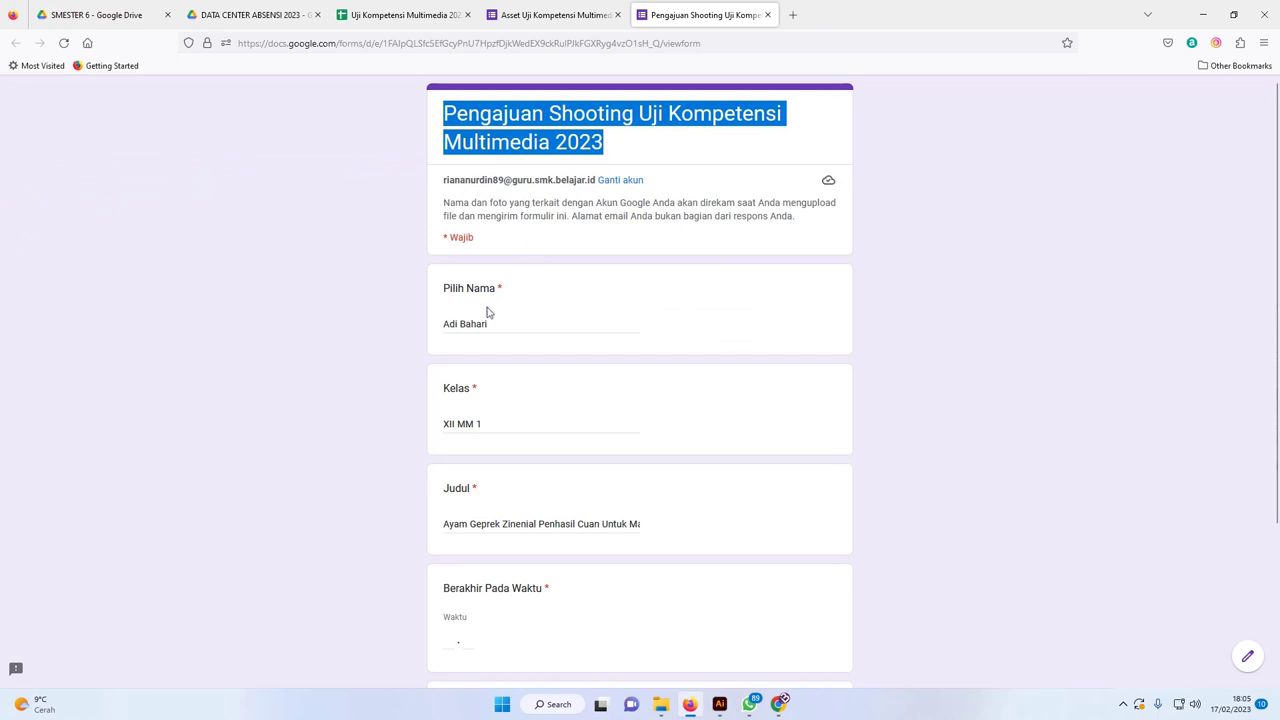
- Enter the time 10.10 in the Pengajuan Shooting form's Waktu field
{"action": "left_click", "coordinate": [877, 265]}
{"action": "scroll", "coordinate": [571, 308], "scroll_direction": "down", "scroll_amount": 3}
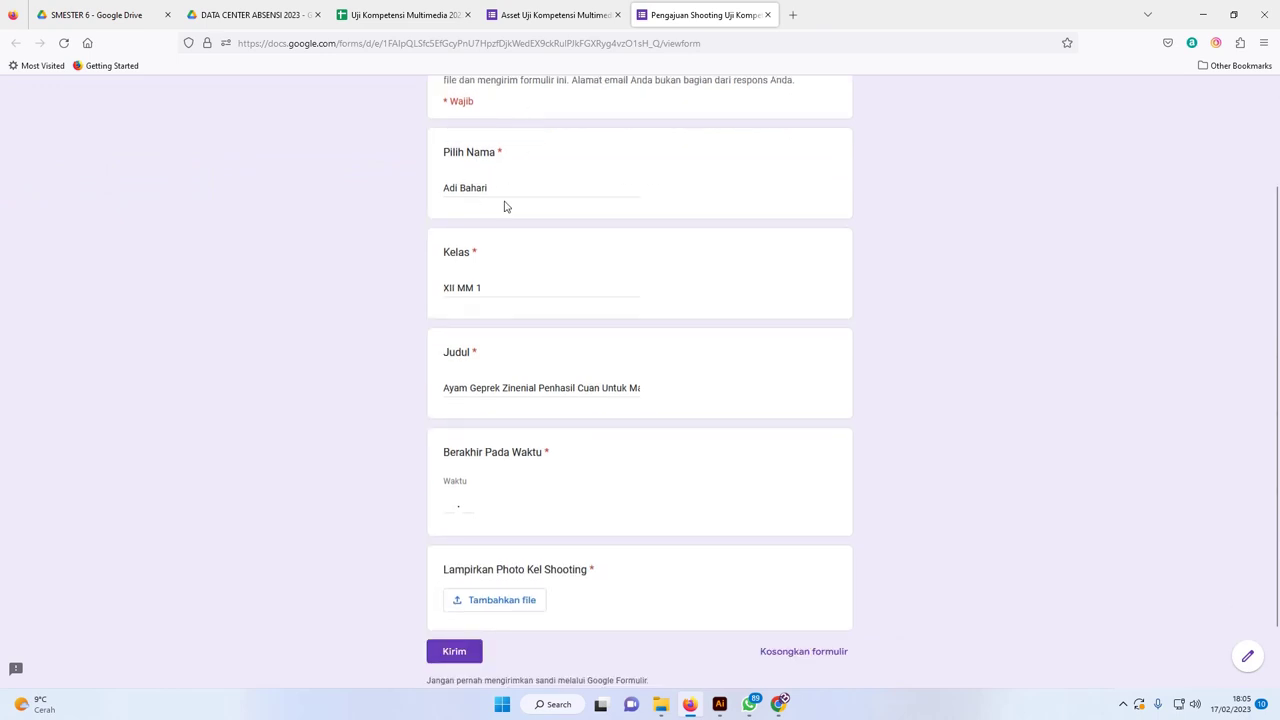
{"action": "scroll", "coordinate": [500, 430], "scroll_direction": "down", "scroll_amount": 2}
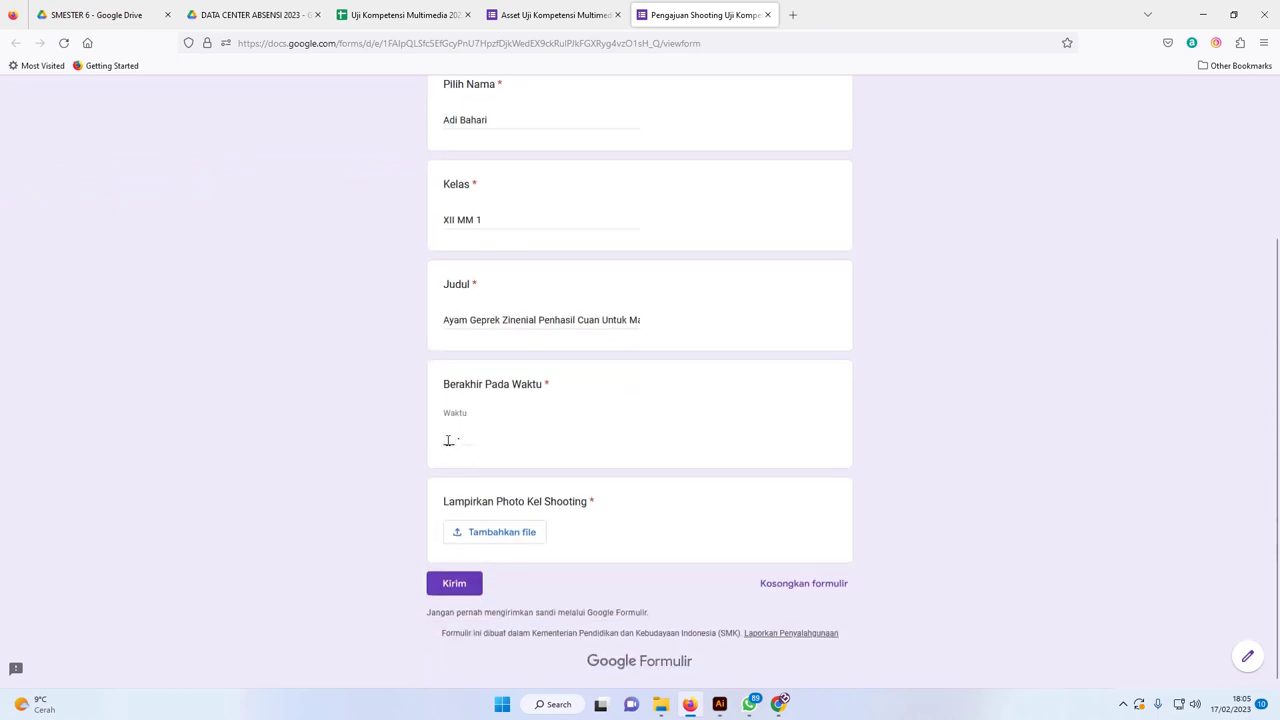
{"action": "type", "text": "10 . 10"}
- Attach the calligraphy jpg as the shooting photo and submit the Pengajuan Shooting form
{"action": "left_click", "coordinate": [518, 545]}
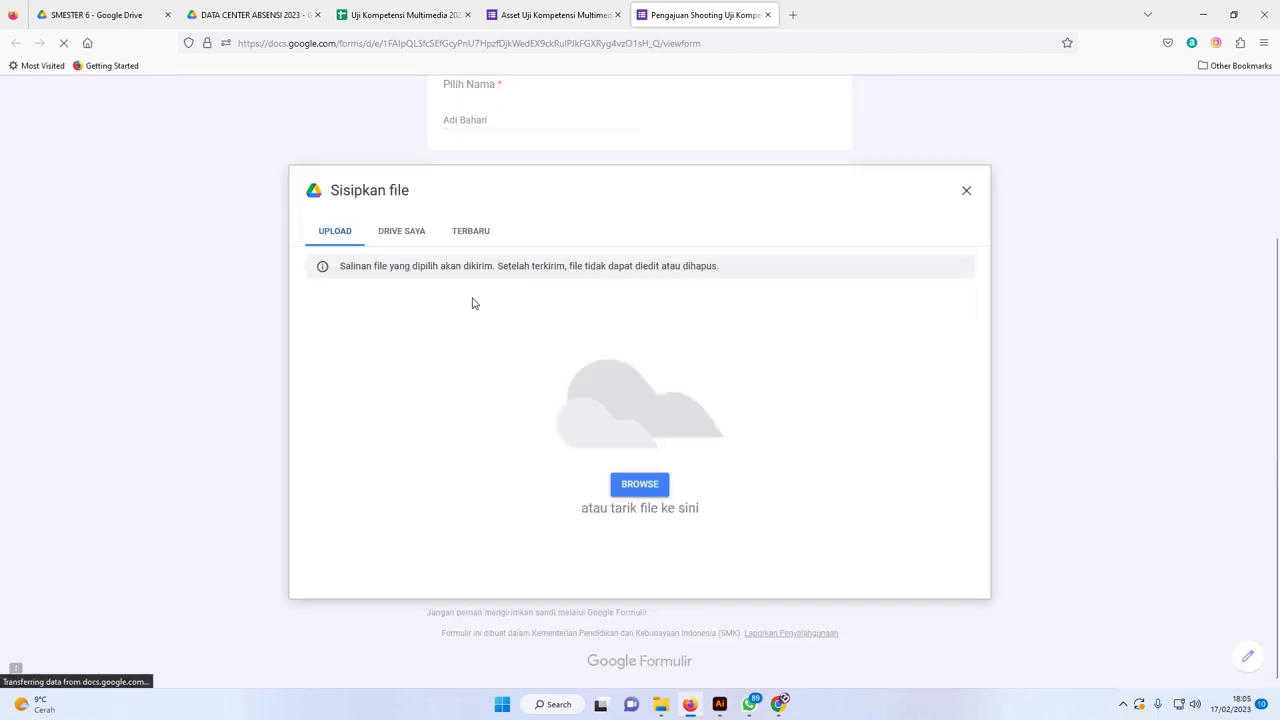
{"action": "left_click", "coordinate": [617, 489]}
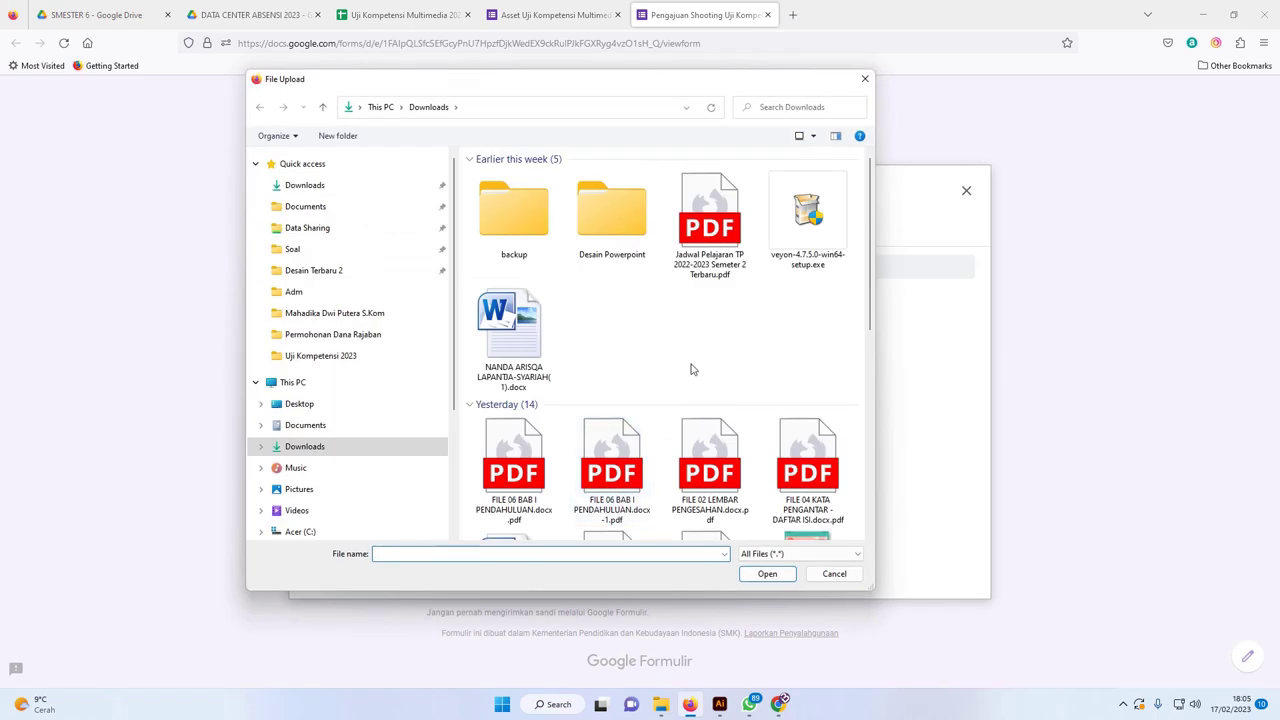
{"action": "left_click_drag", "start_coordinate": [870, 268], "coordinate": [870, 520]}
{"action": "left_click", "coordinate": [611, 228]}
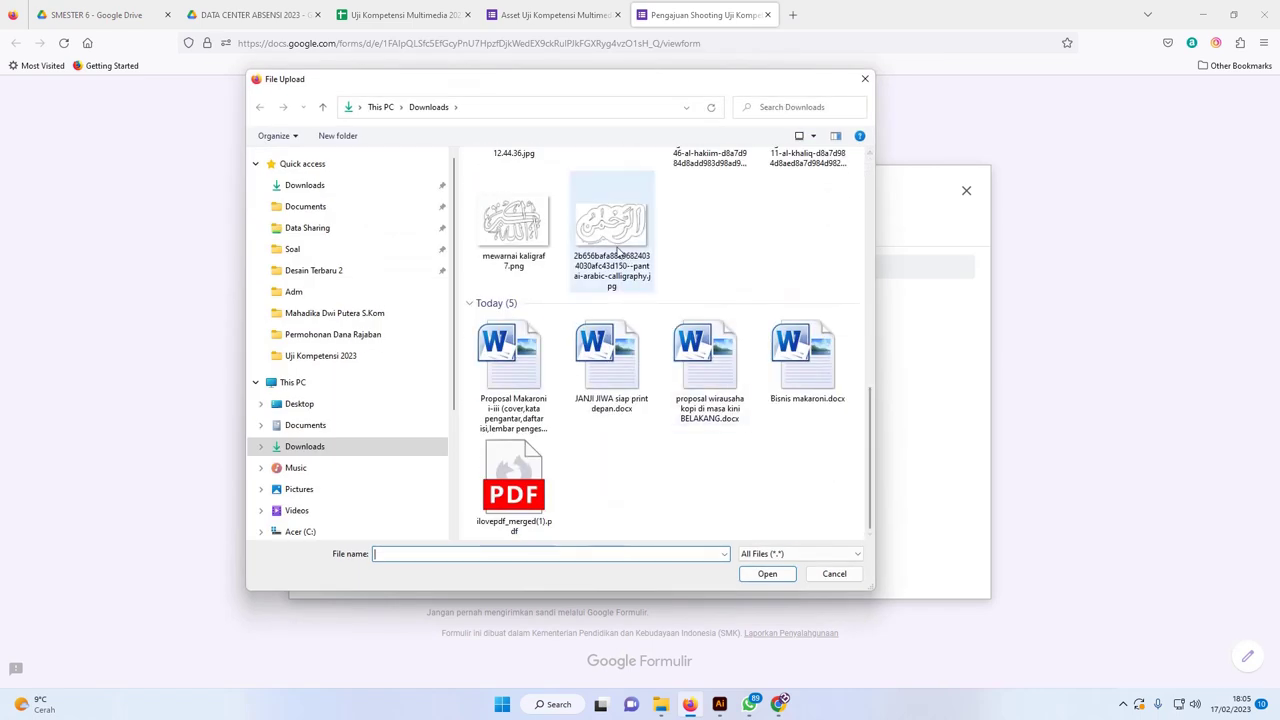
{"action": "left_click", "coordinate": [767, 574]}
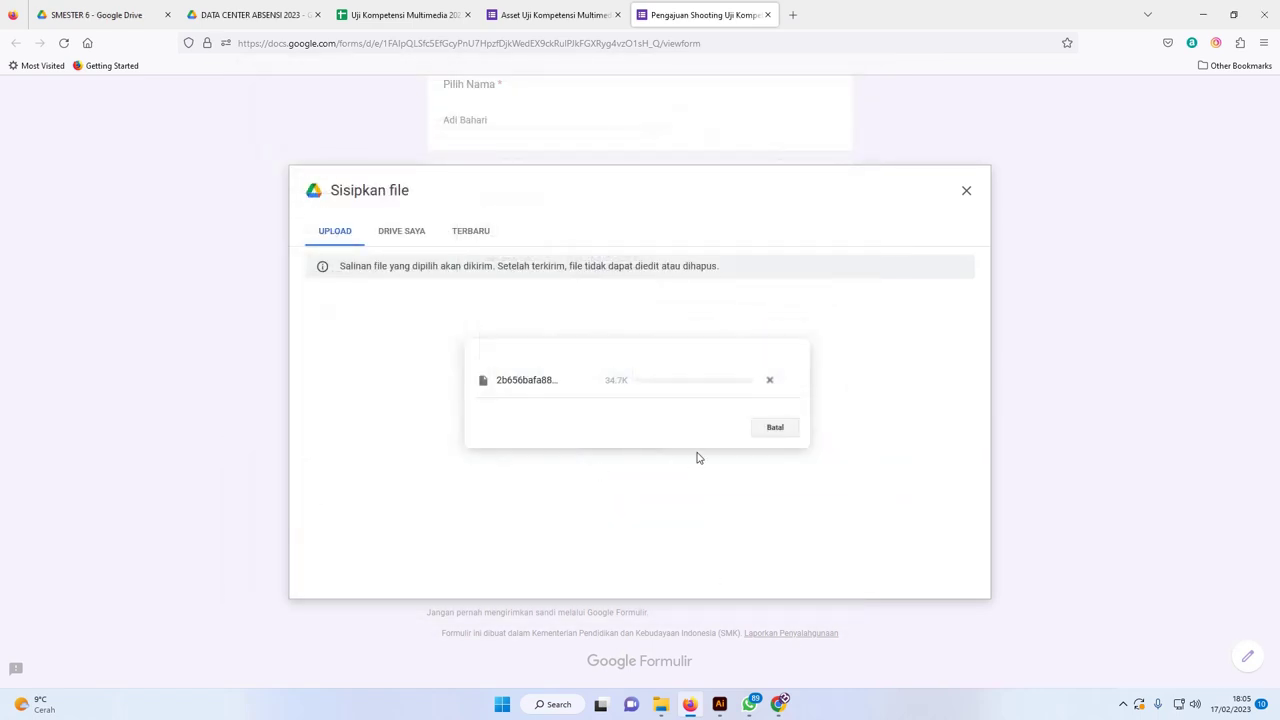
{"action": "left_click", "coordinate": [462, 590]}
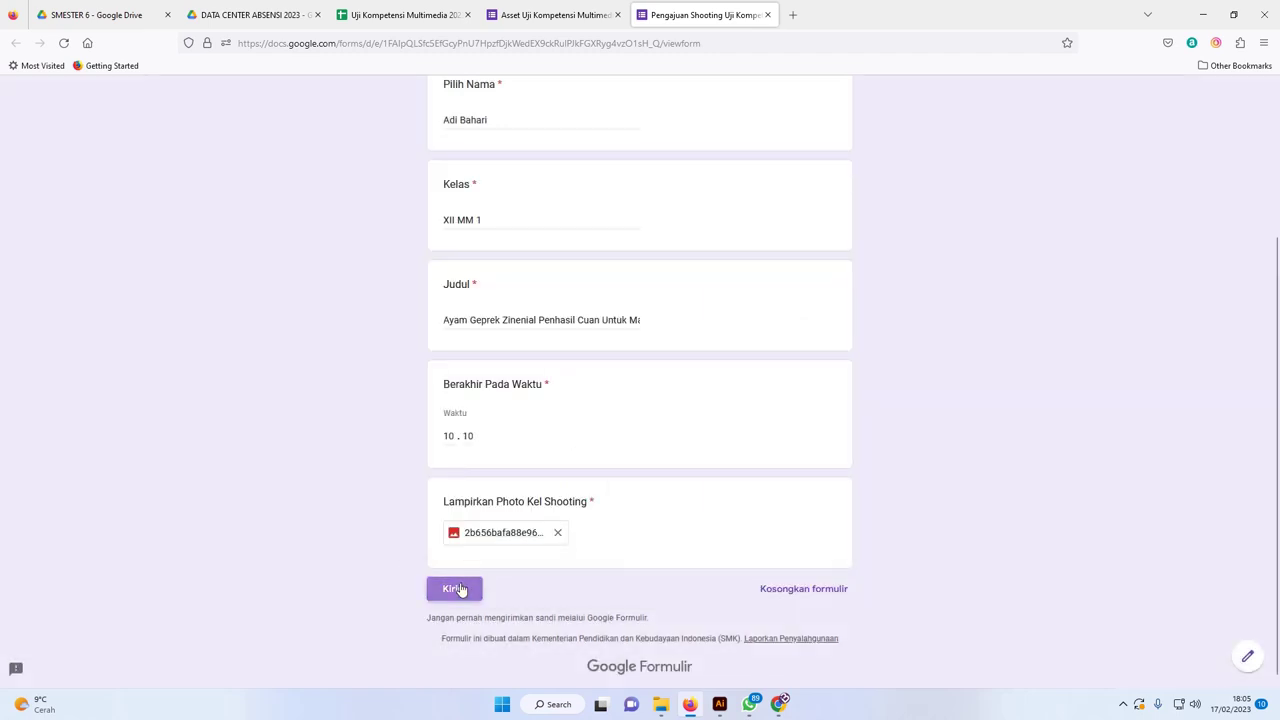
- Inspect the new row 19 submission and columns G2:N18 on the Shooting sheet
{"action": "left_click", "coordinate": [410, 12]}
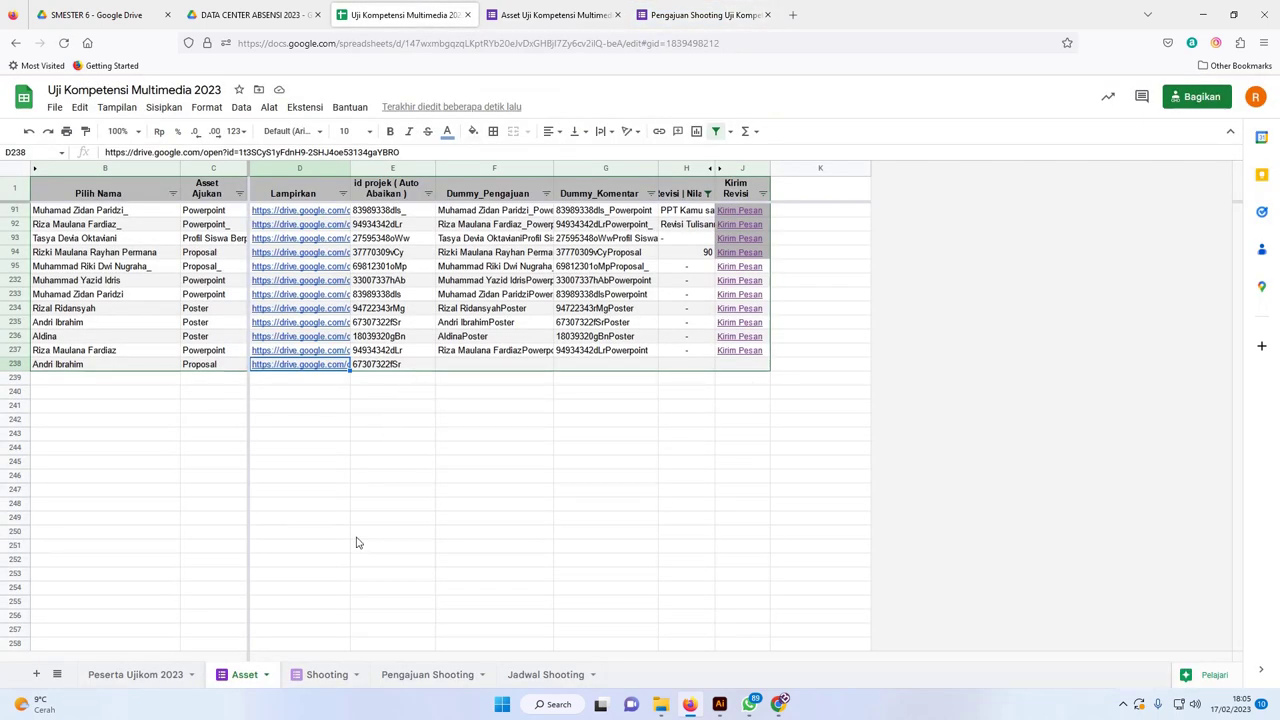
{"action": "left_click", "coordinate": [322, 676]}
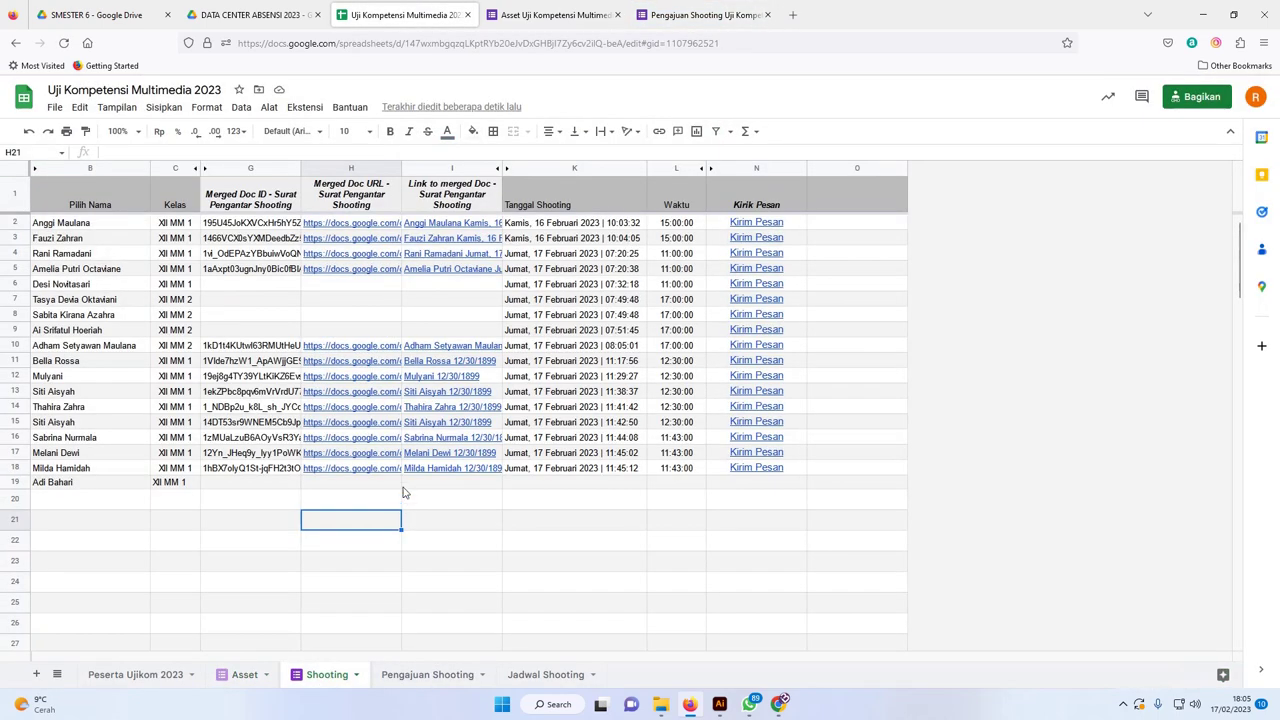
{"action": "left_click_drag", "start_coordinate": [53, 487], "coordinate": [834, 490]}
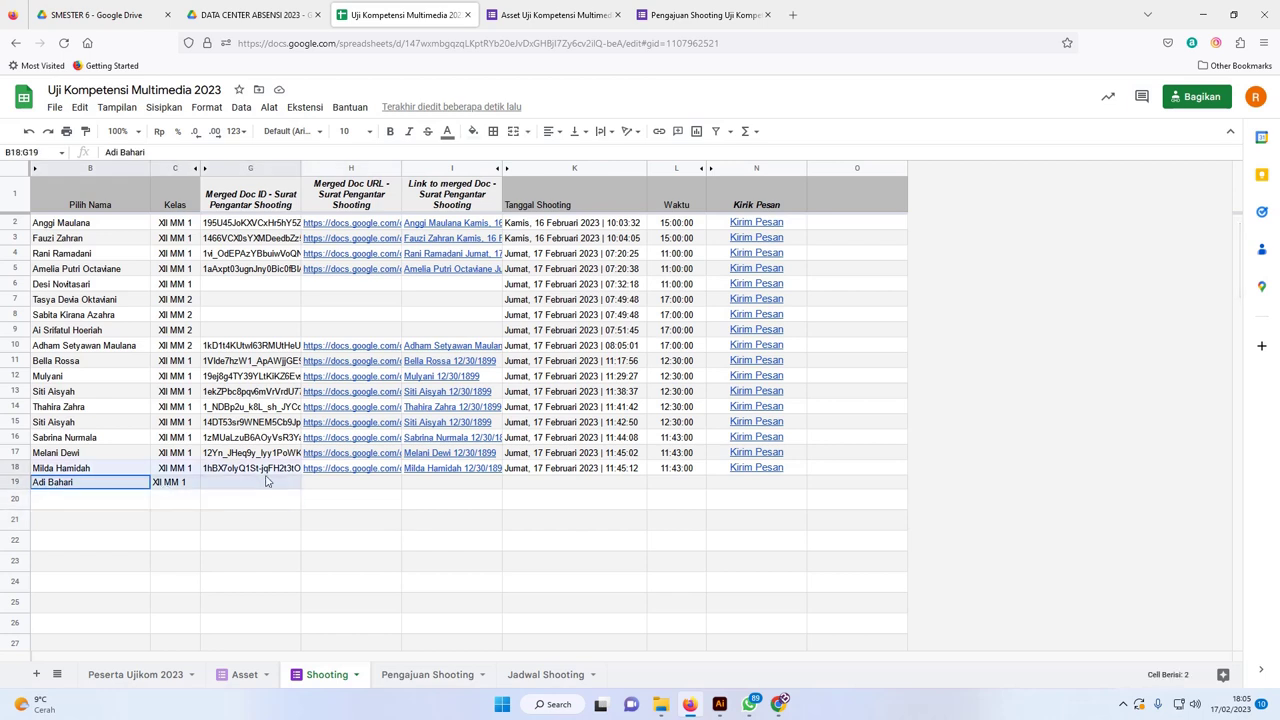
{"action": "left_click", "coordinate": [857, 349]}
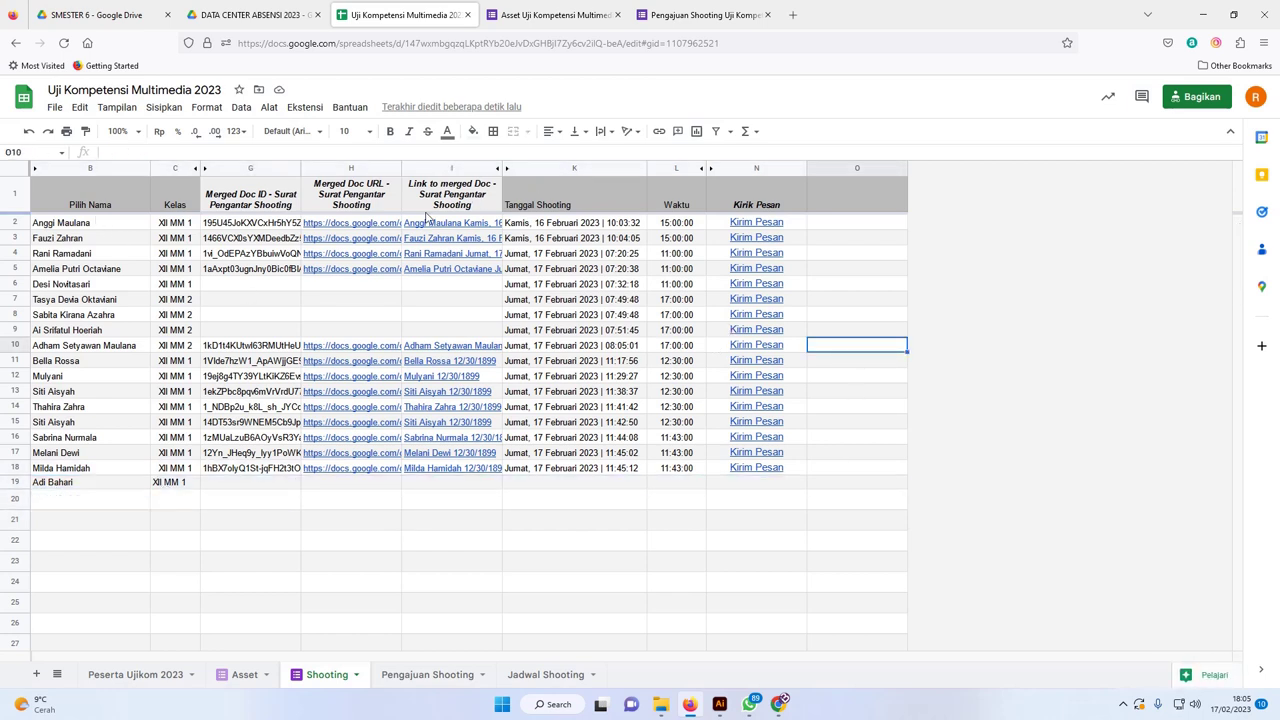
{"action": "left_click_drag", "start_coordinate": [245, 222], "coordinate": [739, 467]}
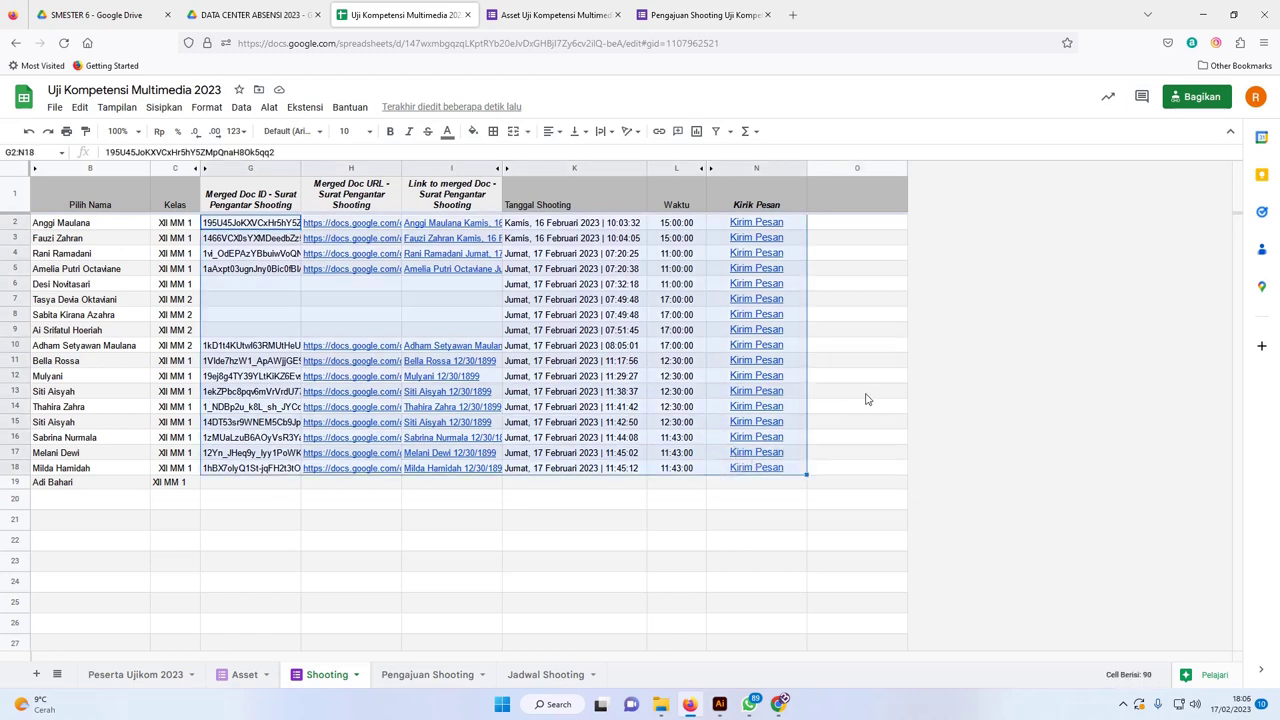
- Check the Asset and Pengajuan Shooting form tabs, then return to the spreadsheet
{"action": "left_click", "coordinate": [601, 17]}
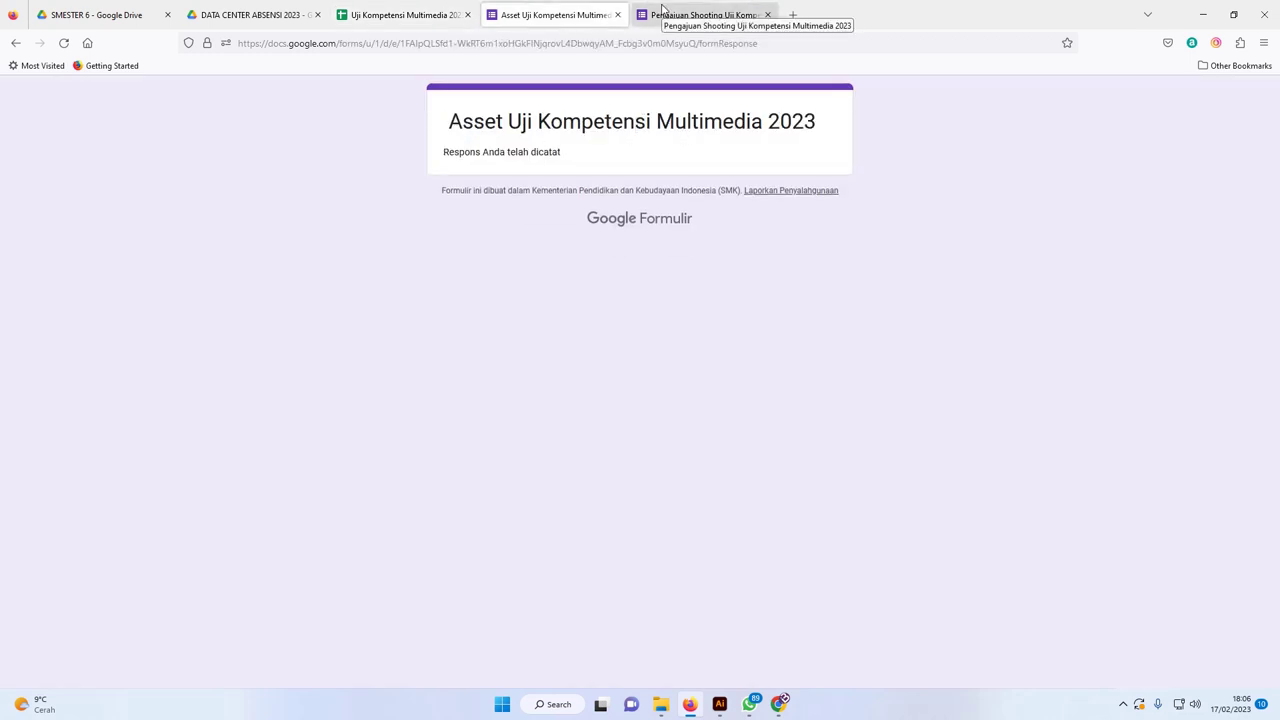
{"action": "left_click", "coordinate": [665, 14]}
{"action": "left_click", "coordinate": [560, 14]}
{"action": "left_click", "coordinate": [450, 8]}
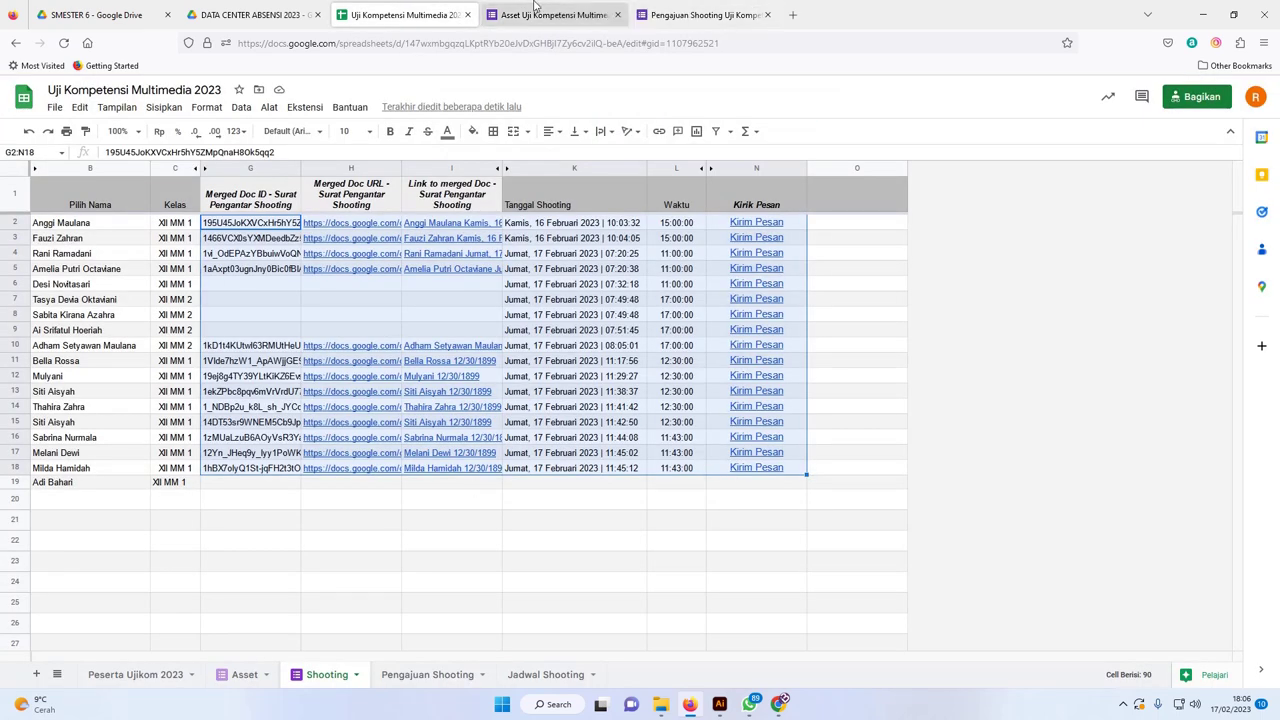
{"action": "left_click", "coordinate": [137, 10]}
- Create a blank Google Form in the shared SEMESTER 6 Drive folder, accepting the shared-folder warning
{"action": "left_click", "coordinate": [345, 664]}
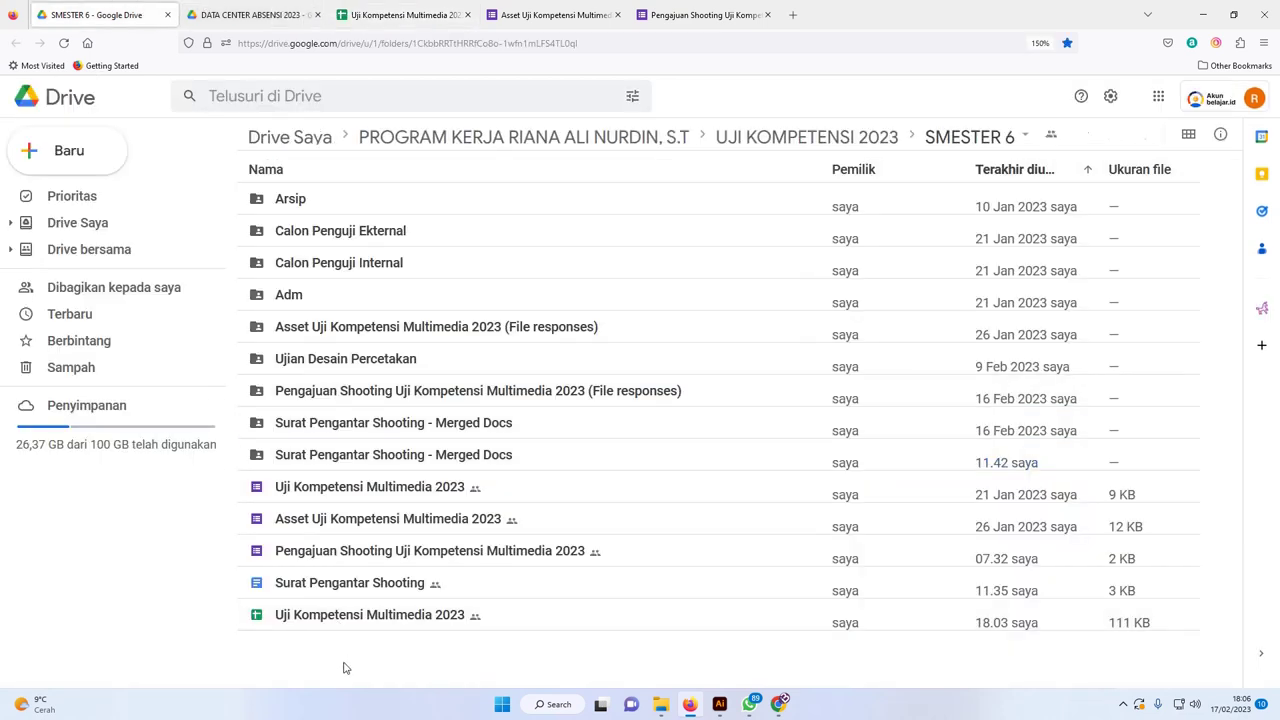
{"action": "right_click", "coordinate": [350, 665]}
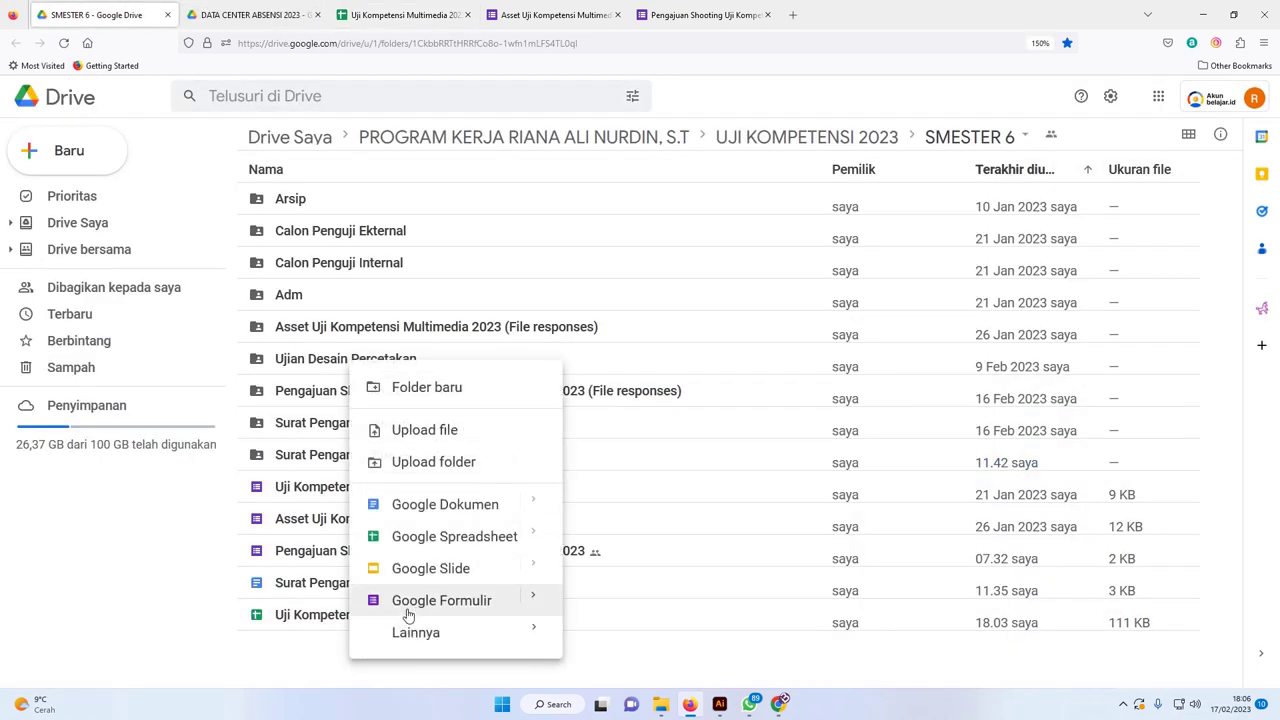
{"action": "mouse_move", "coordinate": [537, 602]}
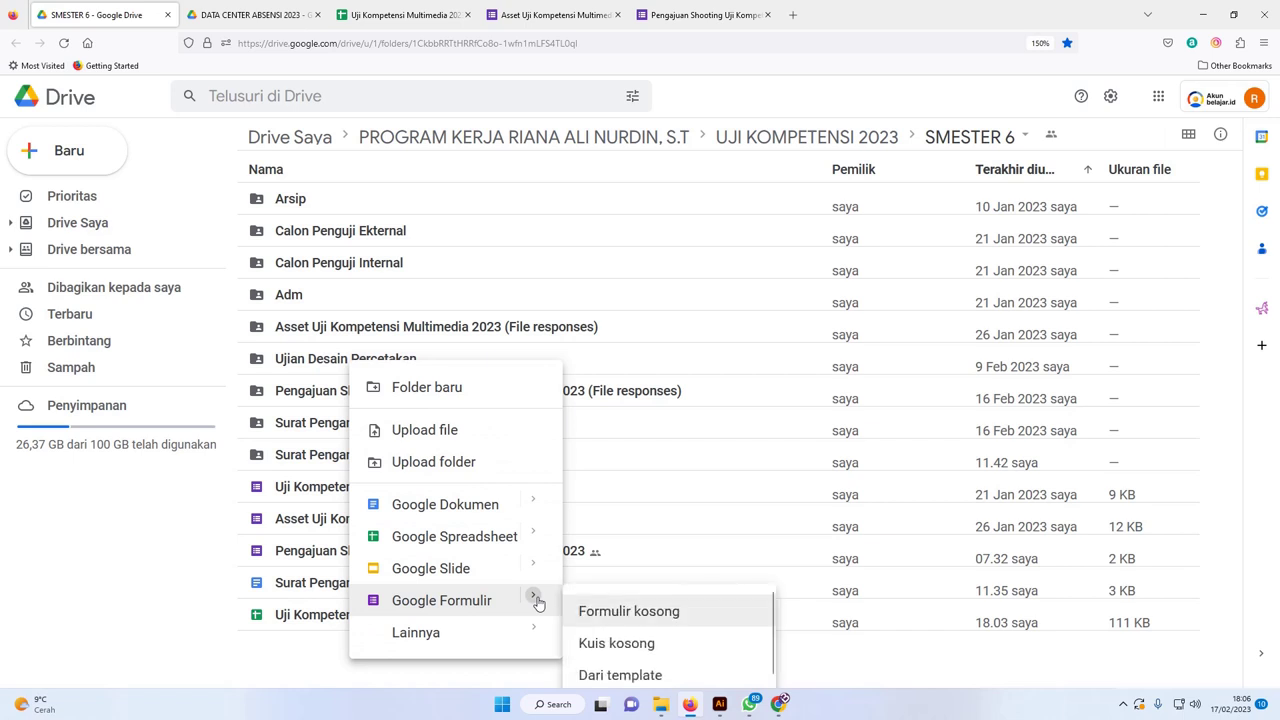
{"action": "left_click", "coordinate": [632, 612]}
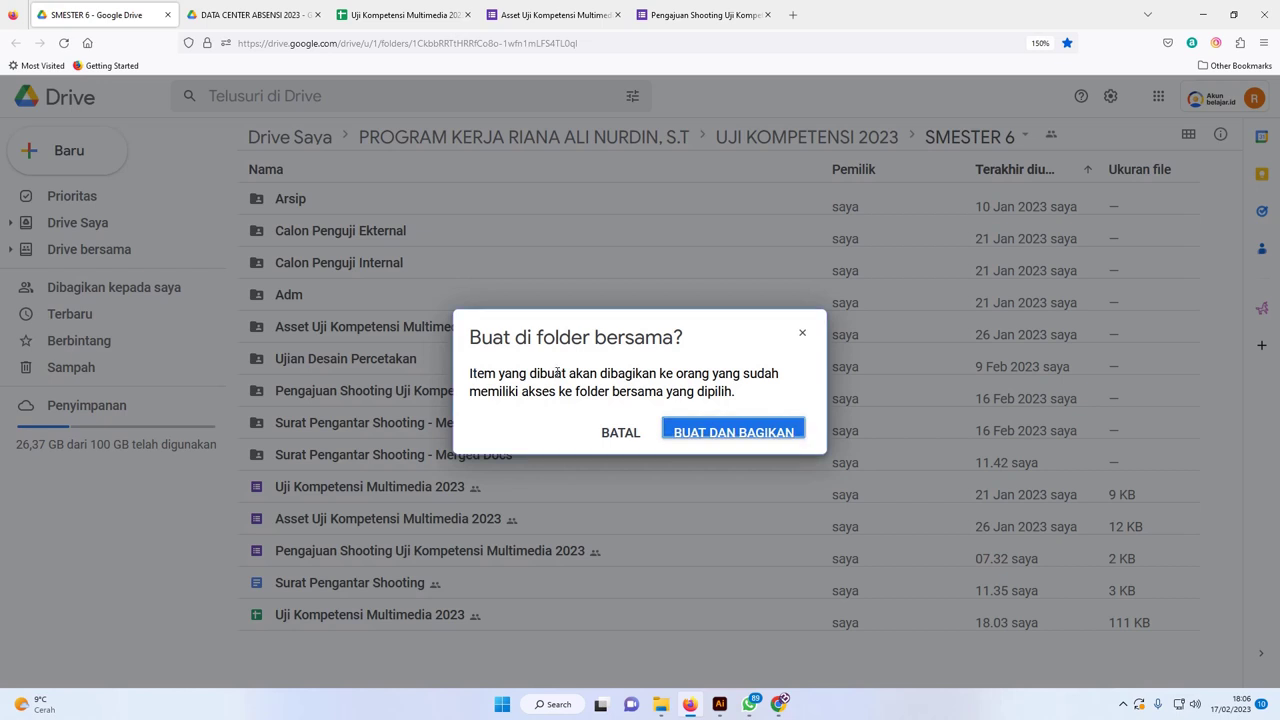
{"action": "left_click_drag", "start_coordinate": [472, 372], "coordinate": [768, 400]}
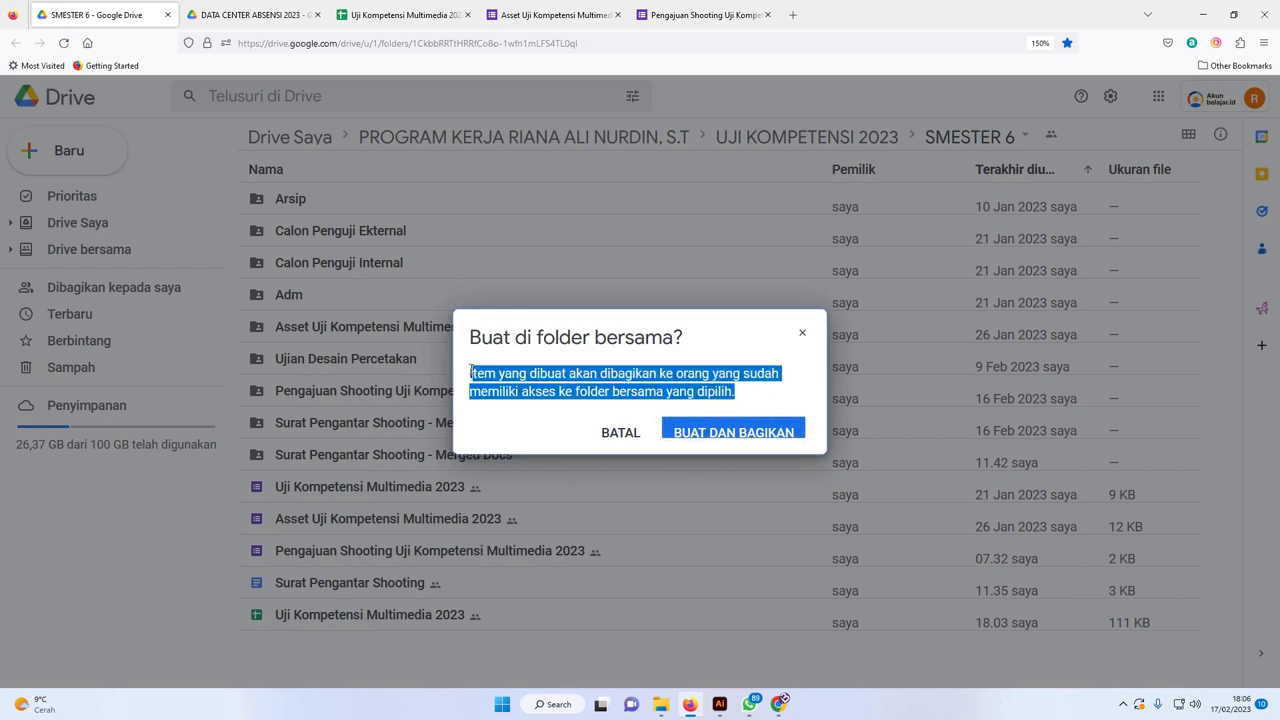
{"action": "left_click_drag", "start_coordinate": [472, 372], "coordinate": [780, 376]}
{"action": "left_click", "coordinate": [748, 434]}
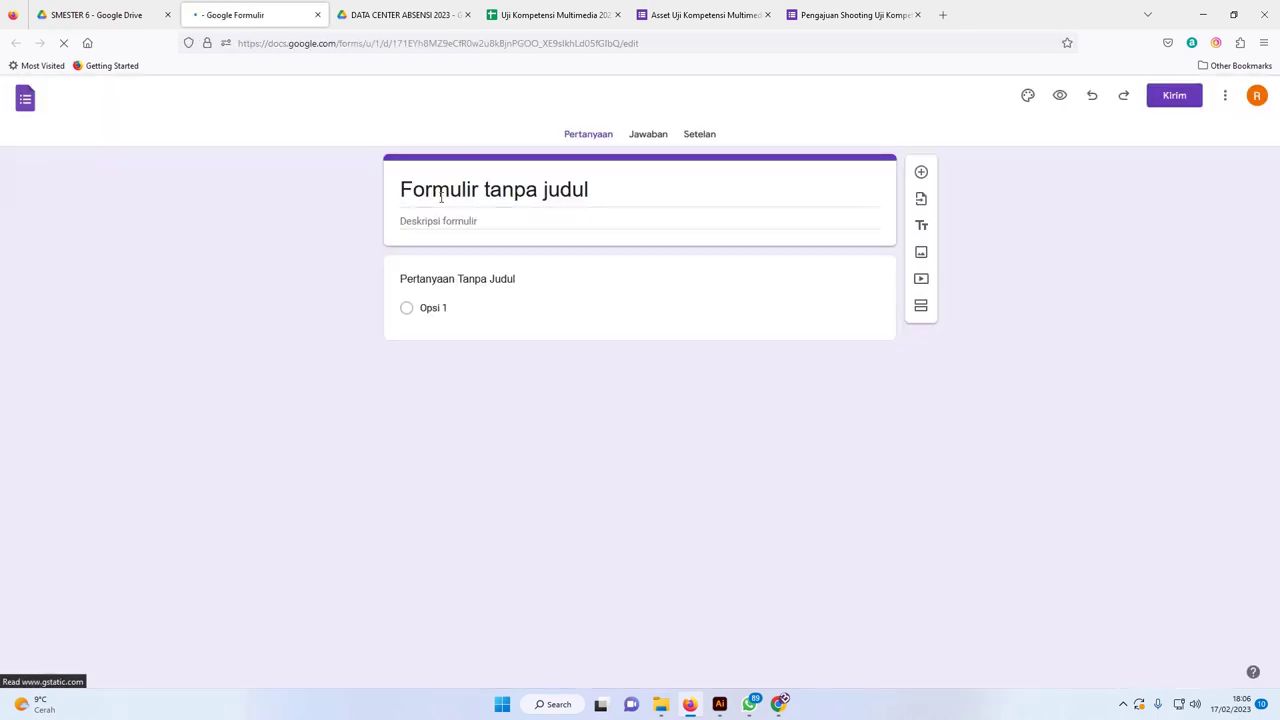
- Title the form 'Form Kelulusan MM 2023' and name the first question Masukan
{"action": "key", "text": "ctrl+a"}
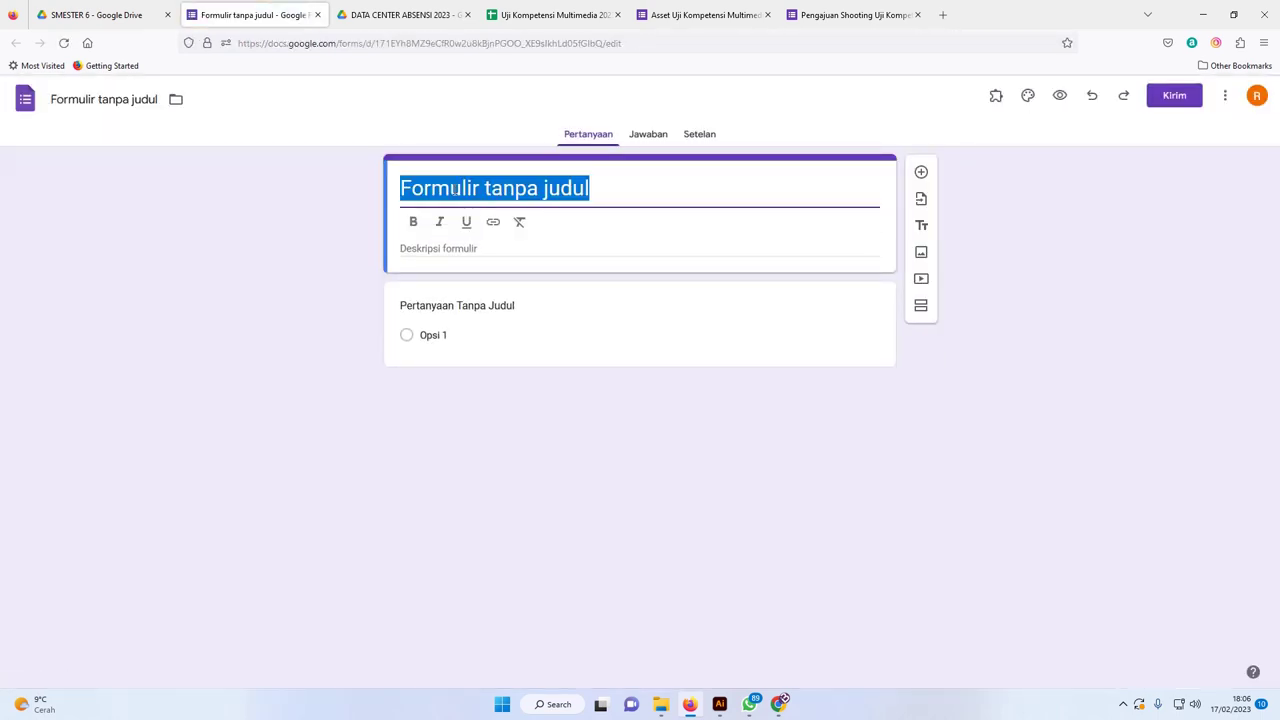
{"action": "type", "text": "Form Kelulusan "}
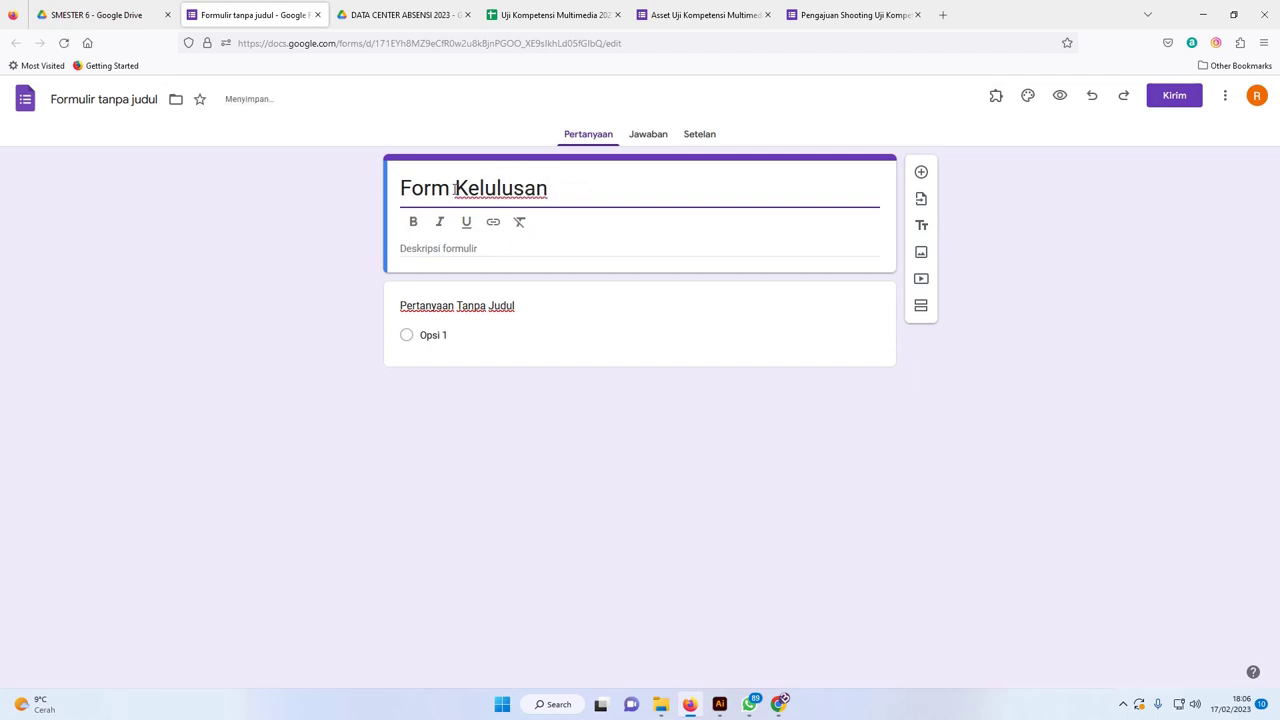
{"action": "type", "text": "MM 2023"}
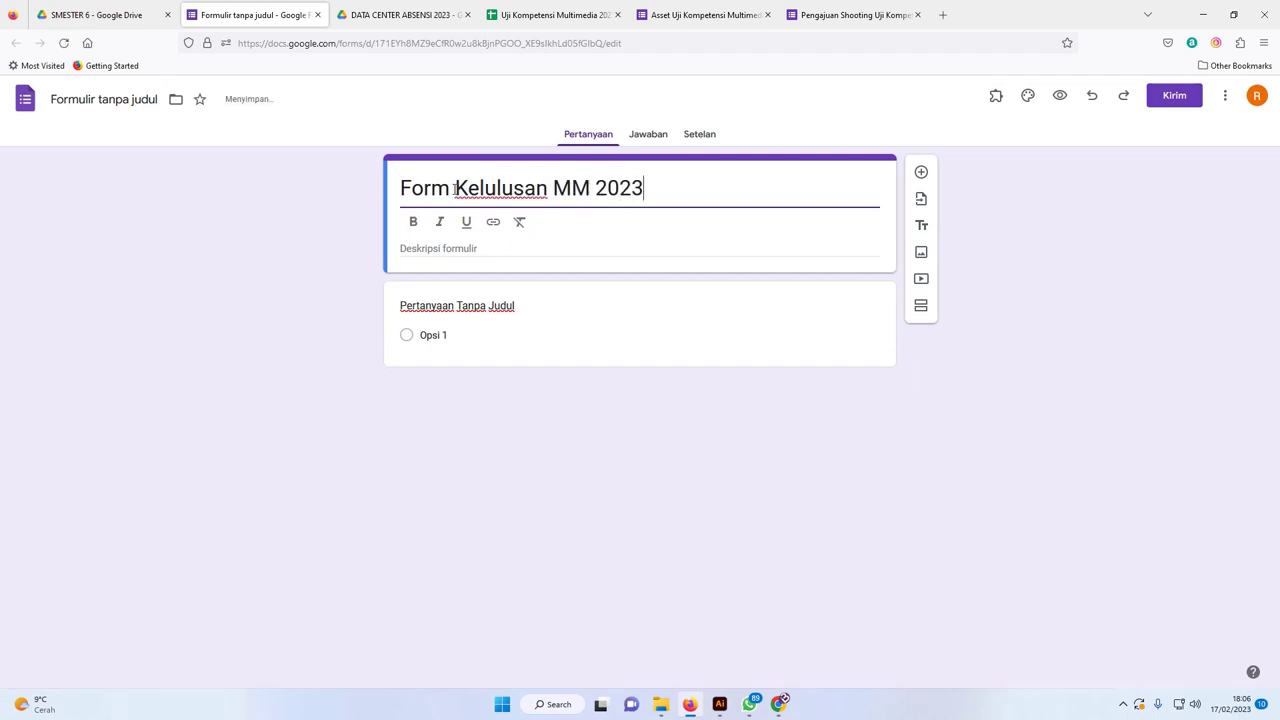
{"action": "left_click", "coordinate": [441, 306]}
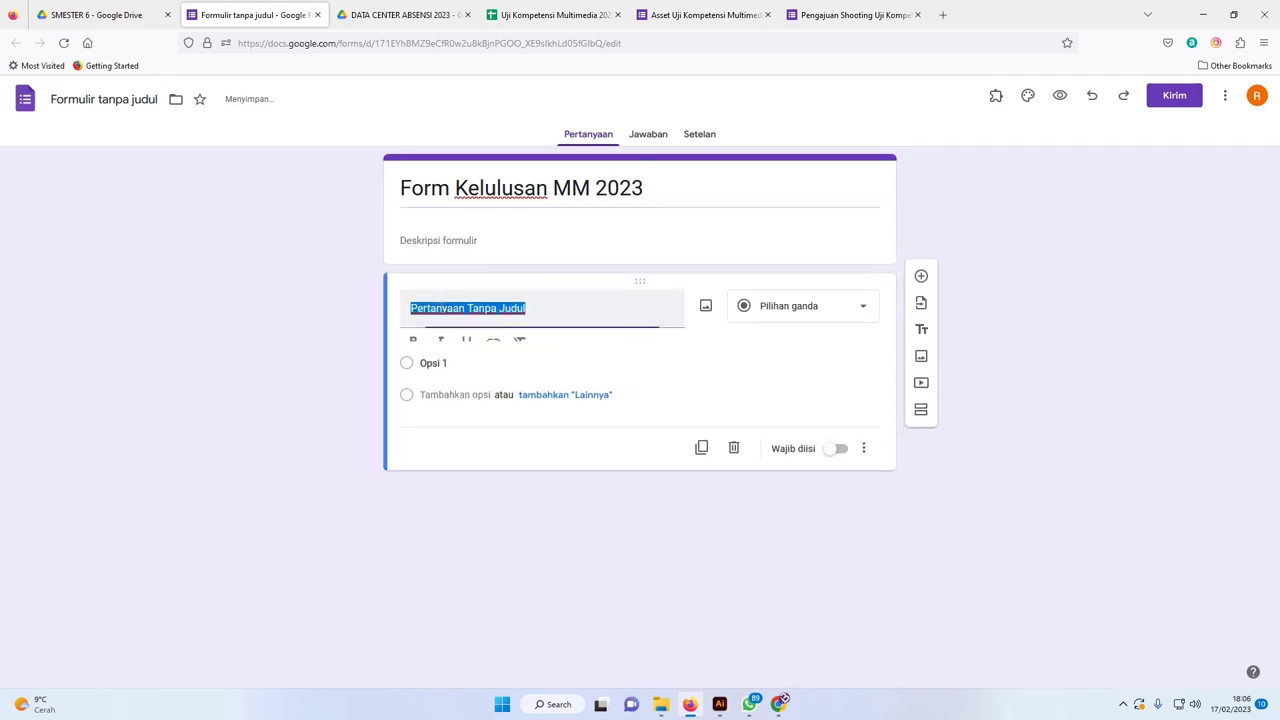
{"action": "type", "text": "Masukan"}
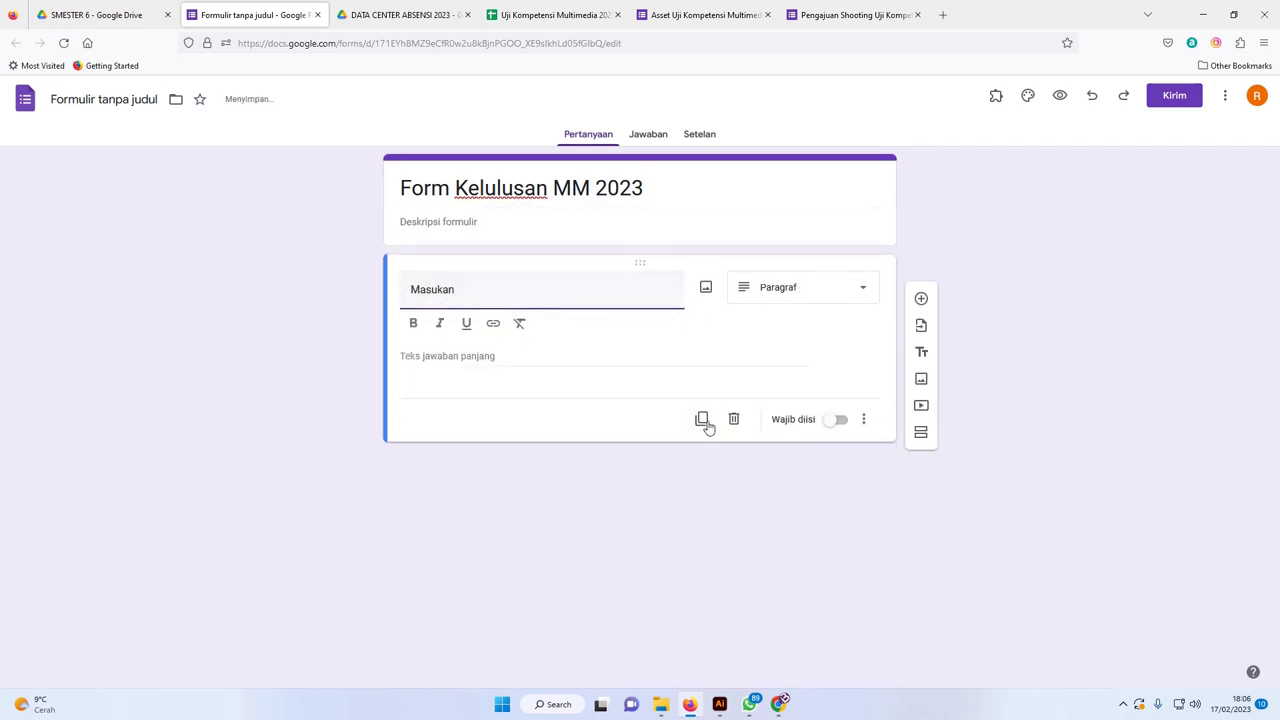
- Duplicate the question twice, naming the copies Kelas and Kesan Selama Sekolah
{"action": "left_click", "coordinate": [703, 420]}
{"action": "left_click_drag", "start_coordinate": [466, 388], "coordinate": [373, 383]}
{"action": "type", "text": "Kelas"}
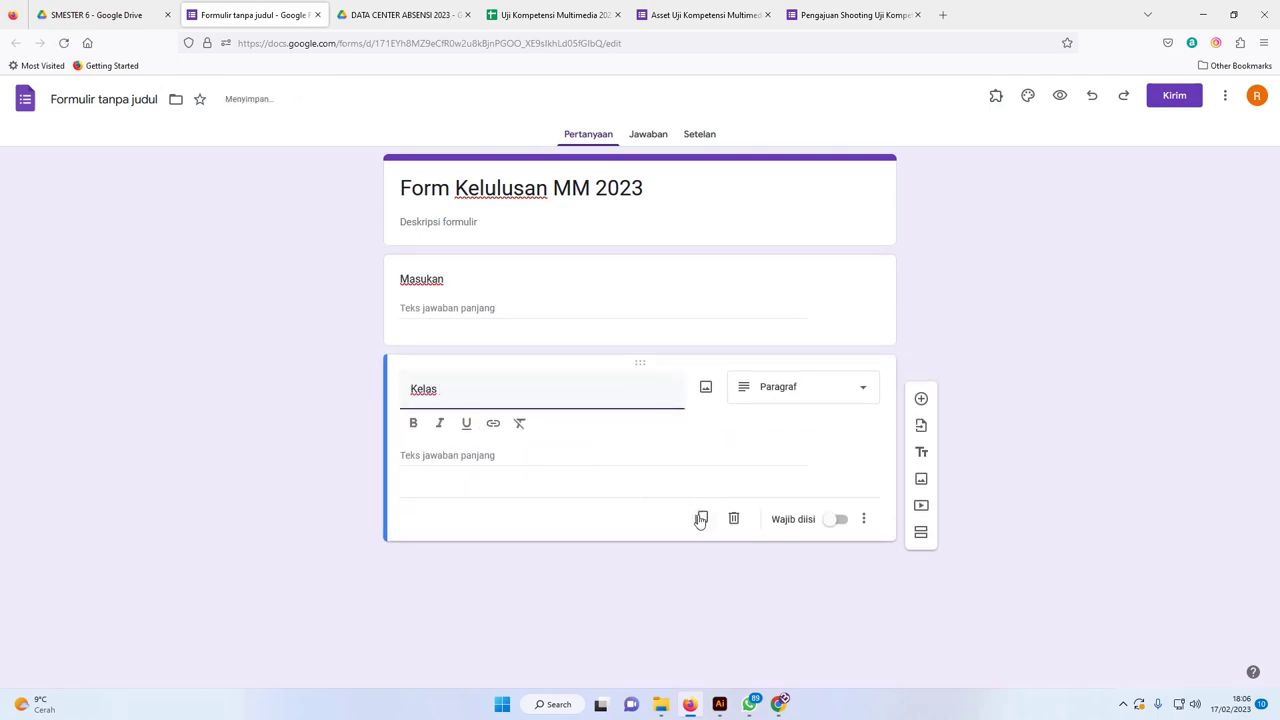
{"action": "left_click", "coordinate": [701, 519]}
{"action": "double_click", "coordinate": [420, 488]}
{"action": "type", "text": "Ke"}
{"action": "key", "text": "BackSpace"}
{"action": "key", "text": "BackSpace"}
{"action": "type", "text": "Kesan Sela"}
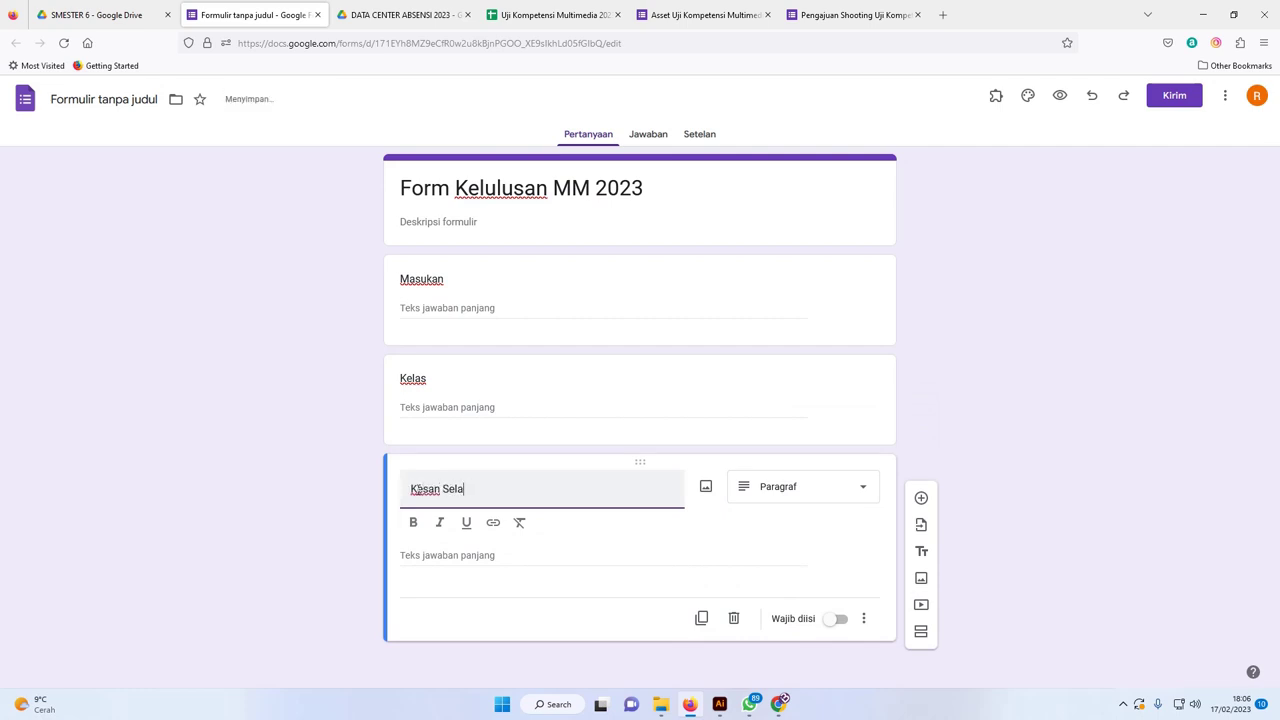
{"action": "type", "text": "ma Sekolah"}
- Make the Masukan, Kelas and Kesan Selama Sekolah questions required
{"action": "left_click", "coordinate": [600, 306]}
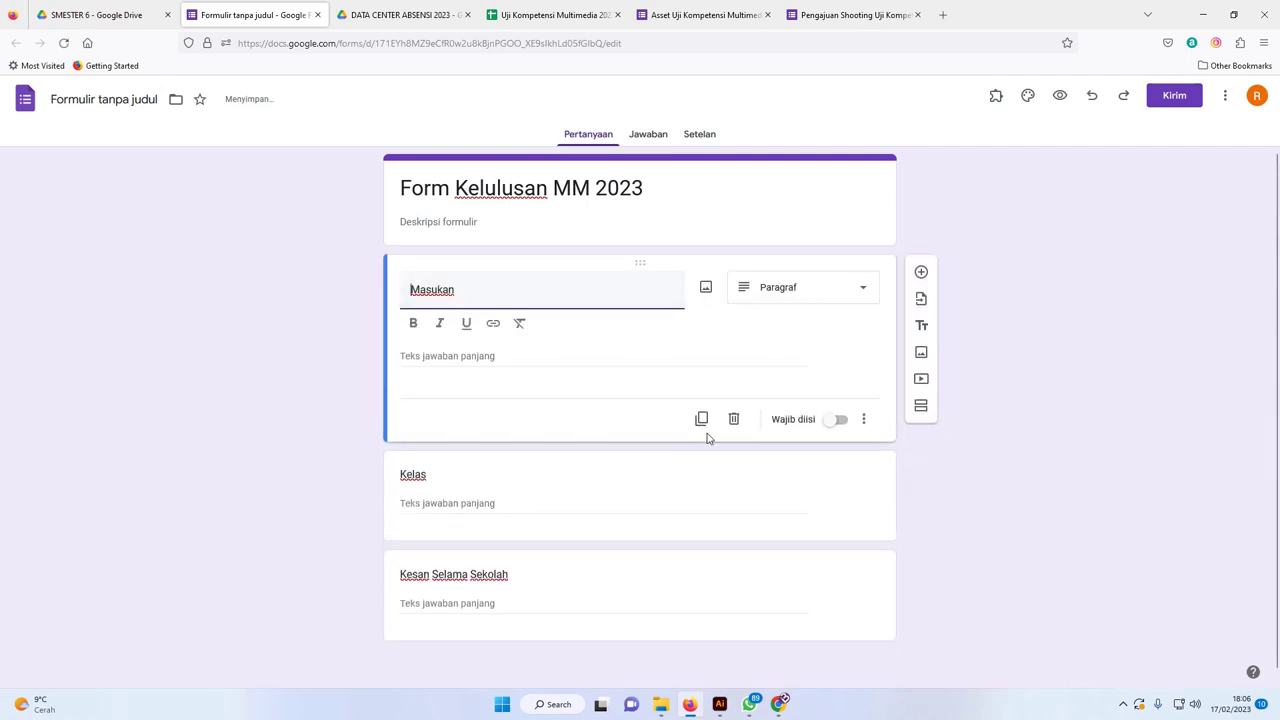
{"action": "left_click", "coordinate": [860, 421]}
{"action": "left_click", "coordinate": [838, 398]}
{"action": "left_click", "coordinate": [838, 396]}
{"action": "left_click", "coordinate": [681, 450]}
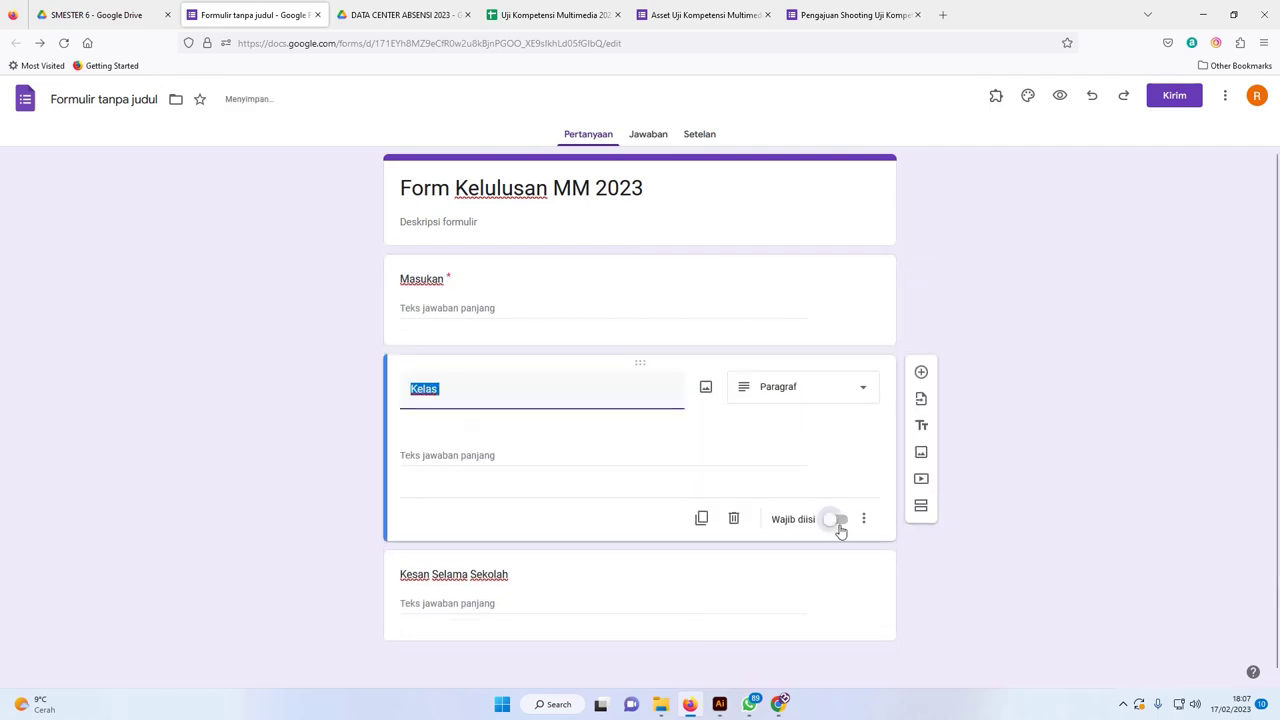
{"action": "left_click", "coordinate": [840, 528]}
{"action": "left_click", "coordinate": [552, 560]}
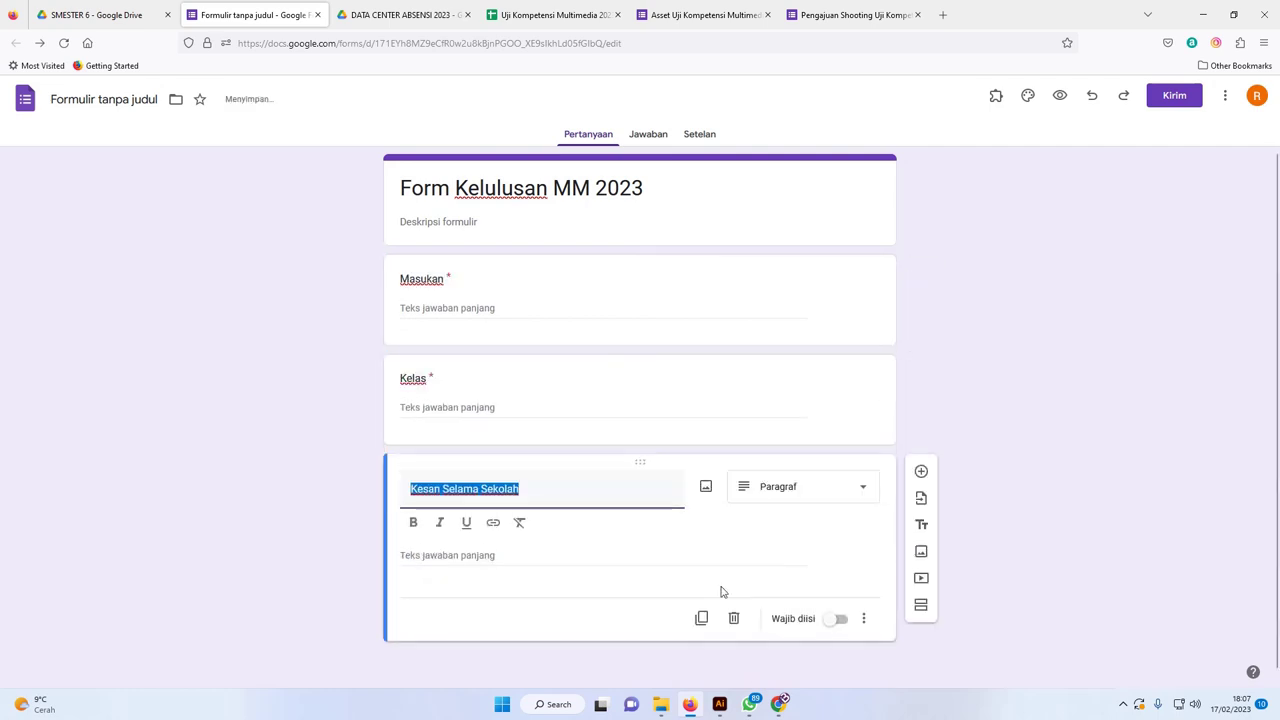
{"action": "left_click", "coordinate": [840, 618]}
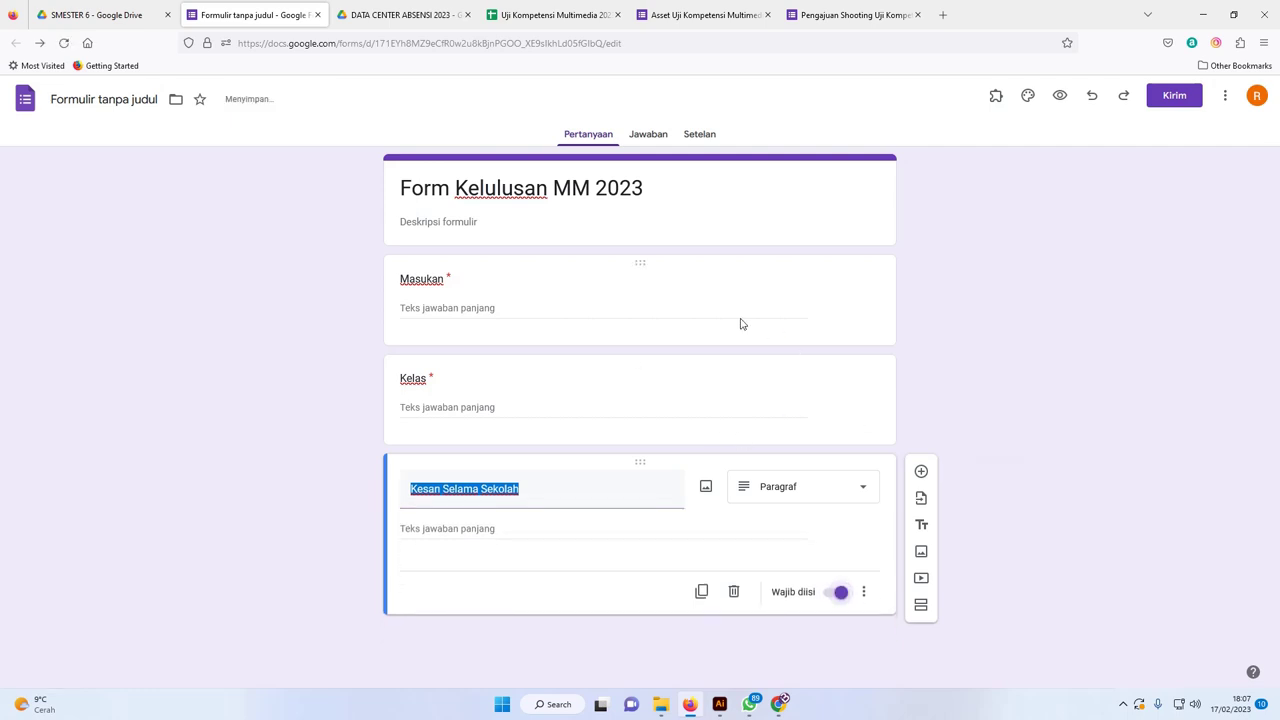
{"action": "left_click", "coordinate": [986, 314]}
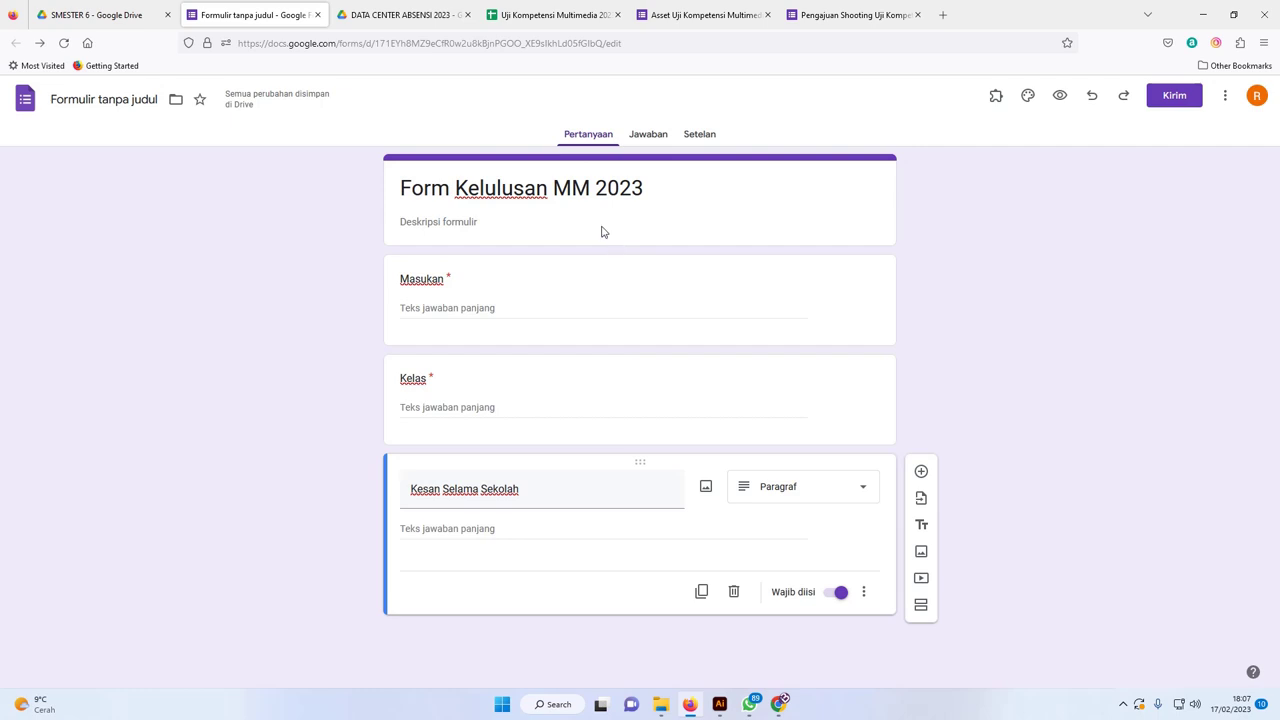
{"action": "left_click", "coordinate": [648, 140]}
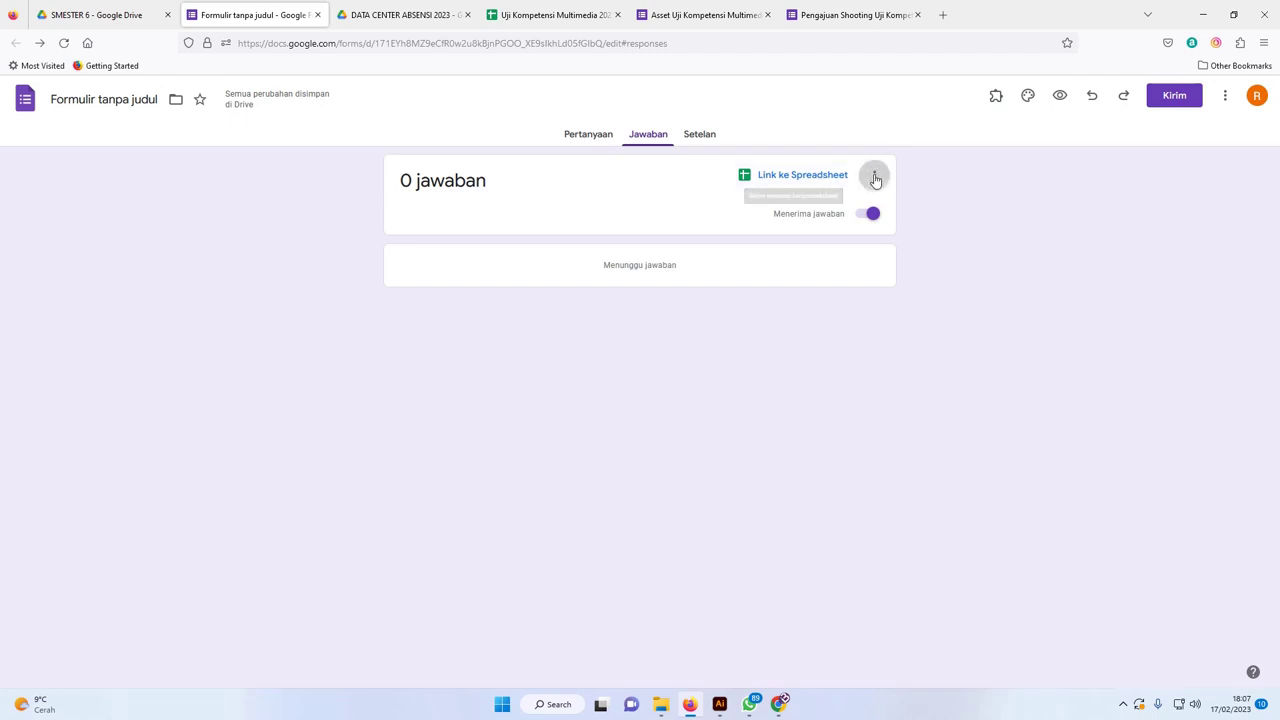
- Choose to link the form's responses to an existing spreadsheet
{"action": "left_click", "coordinate": [874, 176]}
{"action": "left_click", "coordinate": [937, 183]}
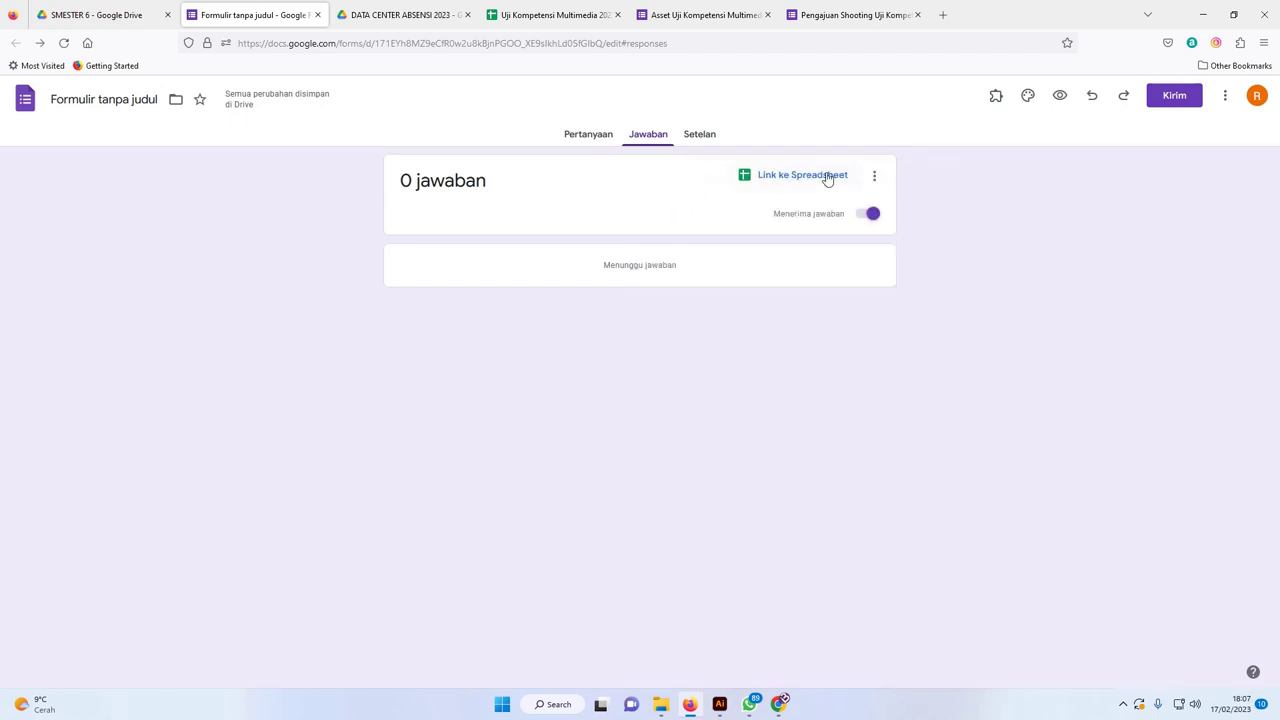
{"action": "left_click", "coordinate": [826, 177]}
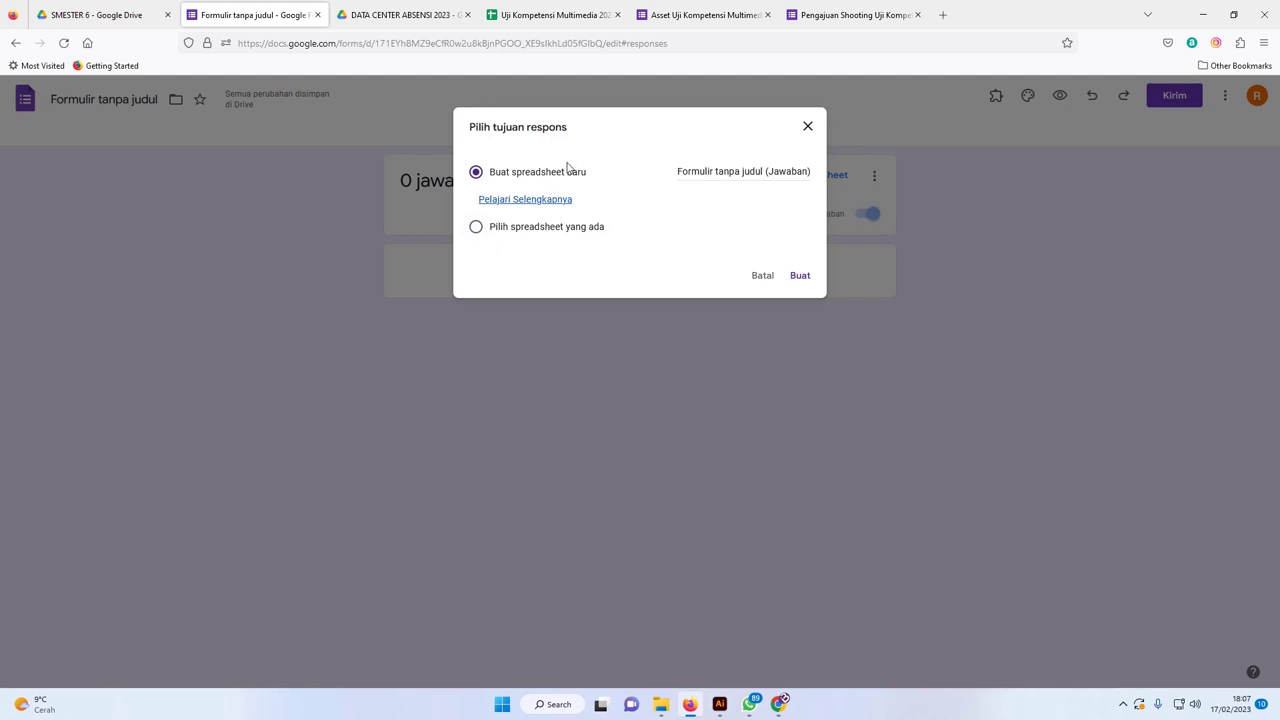
{"action": "left_click", "coordinate": [477, 229]}
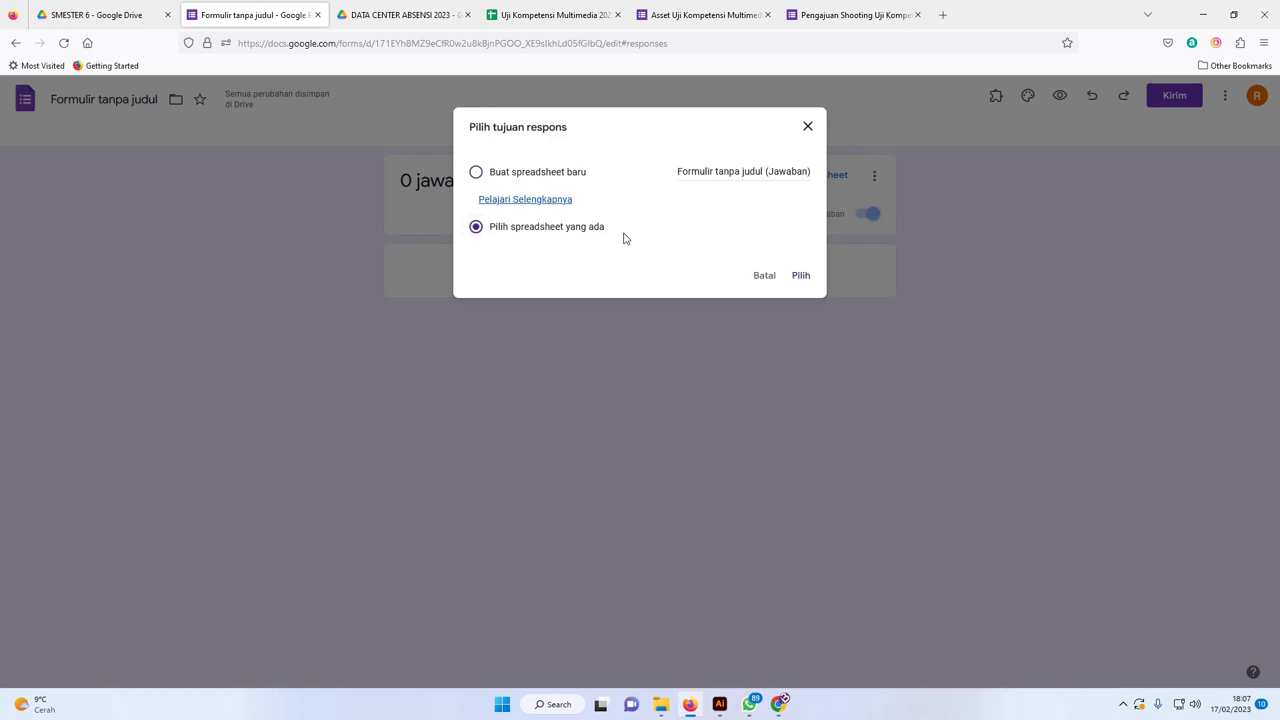
{"action": "left_click", "coordinate": [803, 276]}
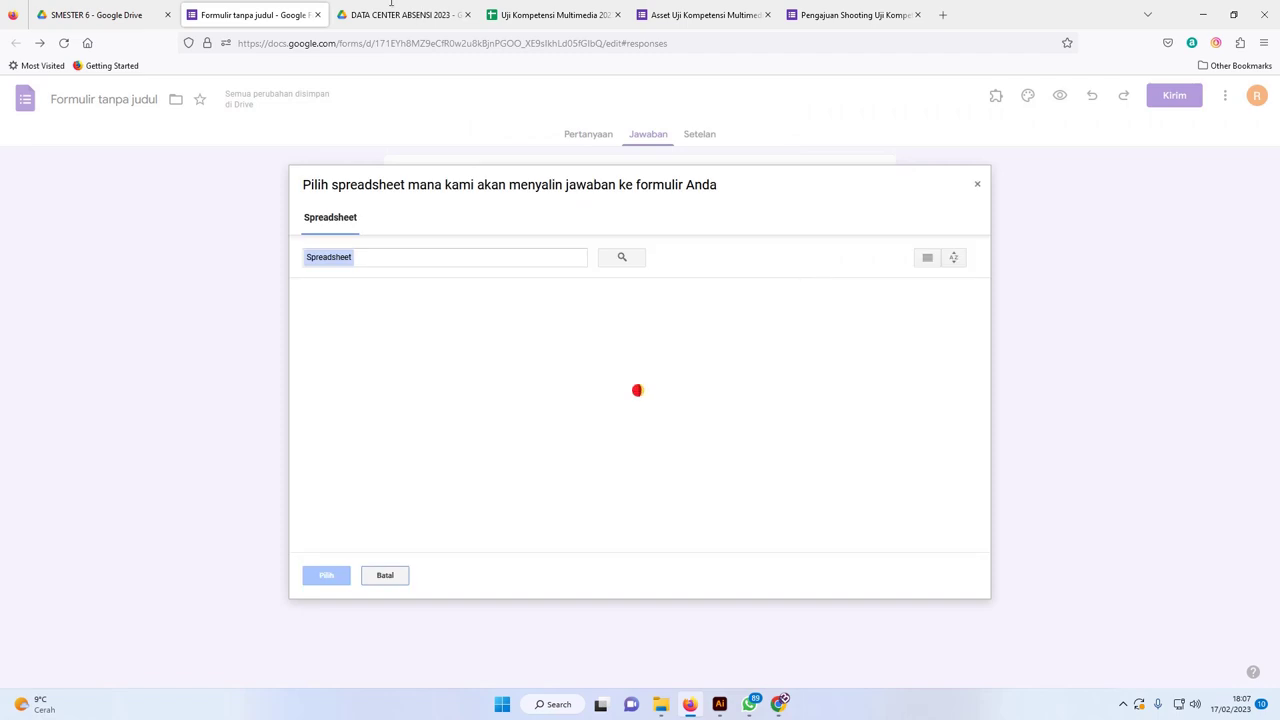
- Search 'uji ko' and pick the Uji Kompetensi Multimedia 2023 spreadsheet
{"action": "left_click", "coordinate": [548, 6]}
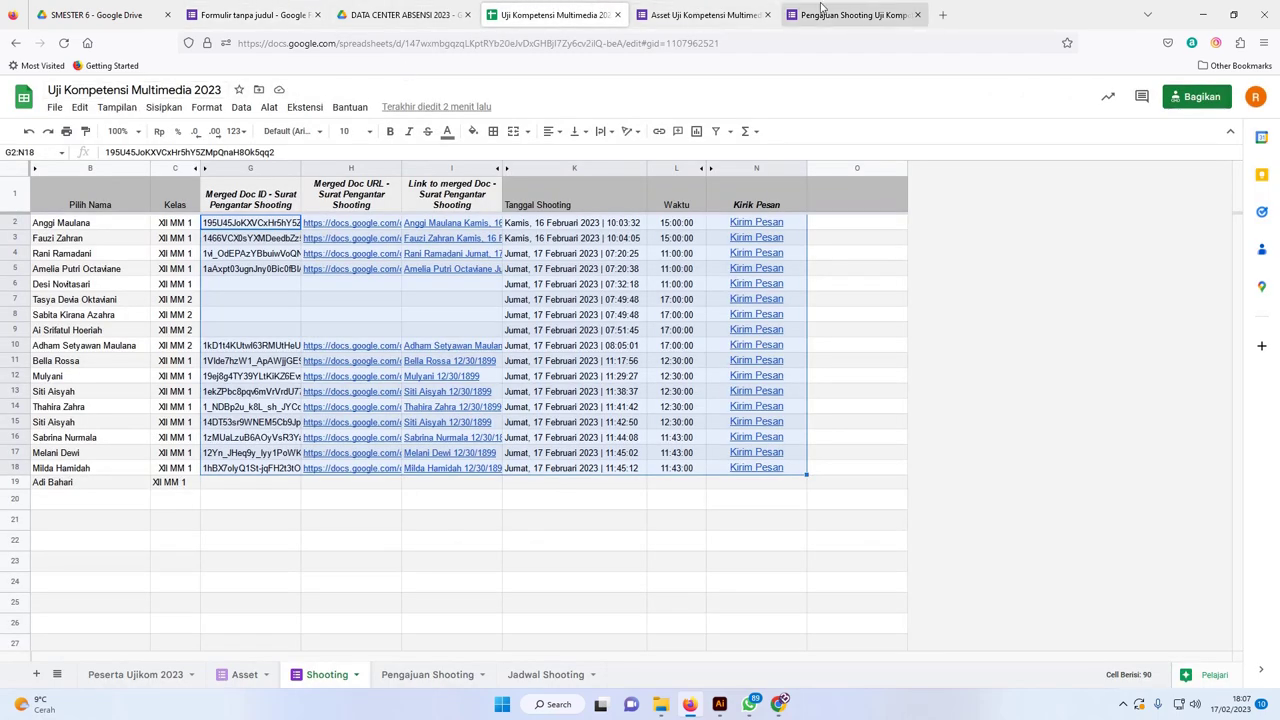
{"action": "left_click", "coordinate": [276, 8]}
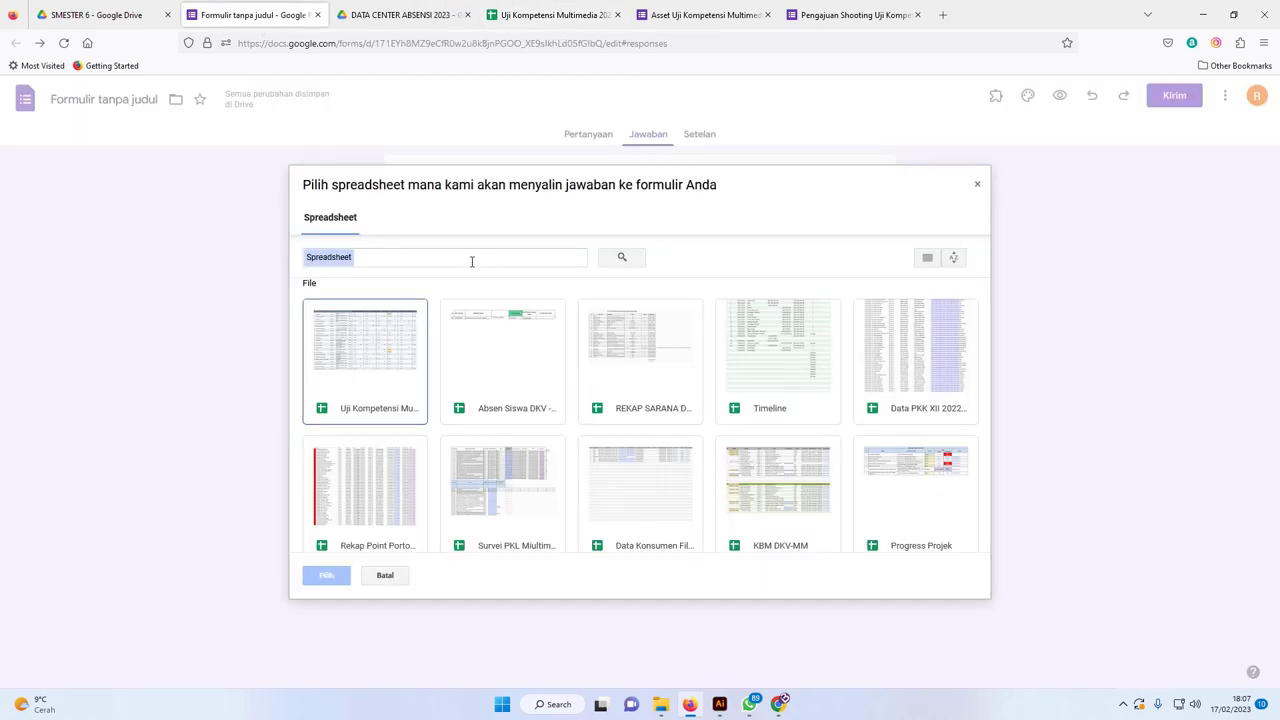
{"action": "key", "text": "Down"}
{"action": "left_click", "coordinate": [471, 261]}
{"action": "type", "text": "uji ko"}
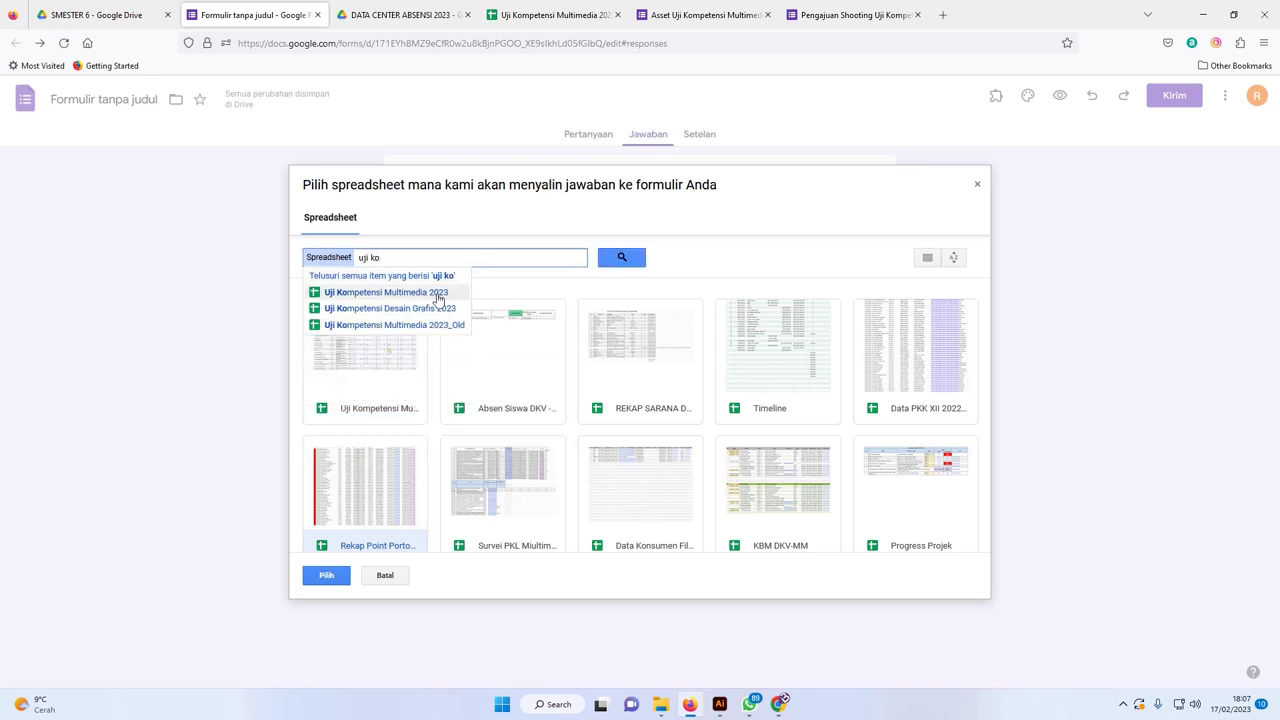
{"action": "left_click", "coordinate": [435, 293]}
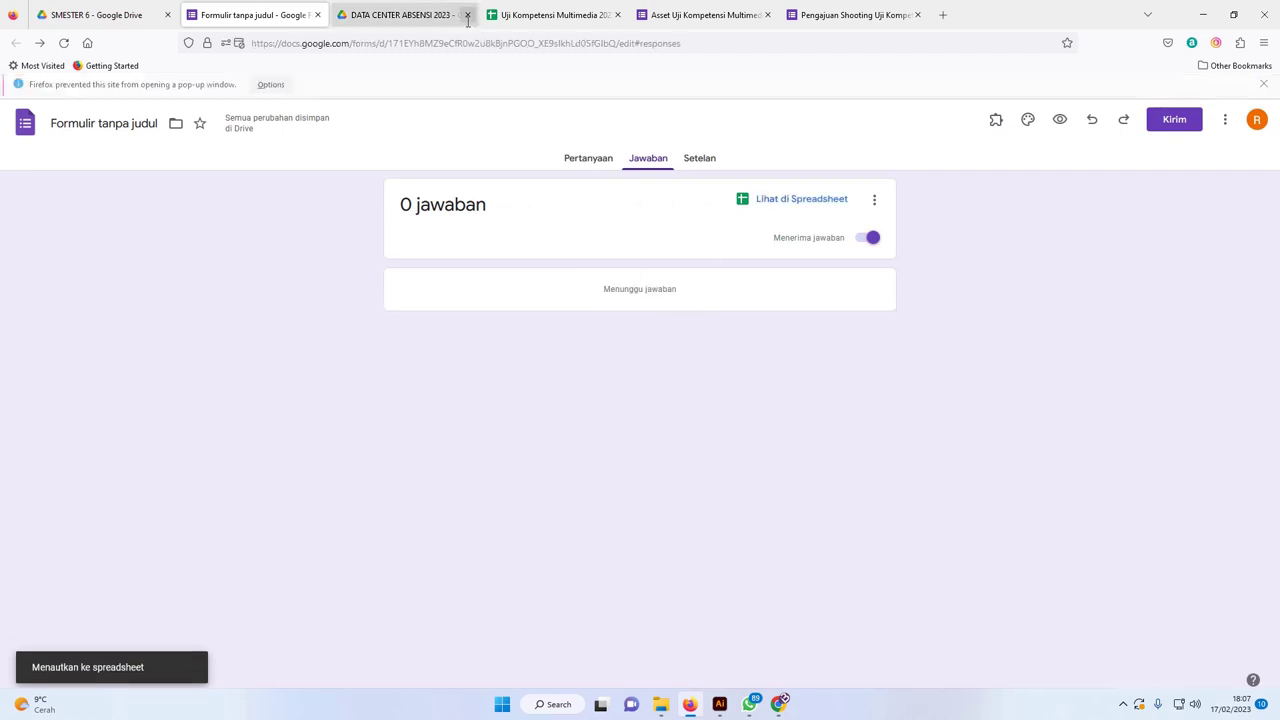
- Check the spreadsheet's new responses sheet and other form tabs, then return to the new form
{"action": "left_click", "coordinate": [545, 12]}
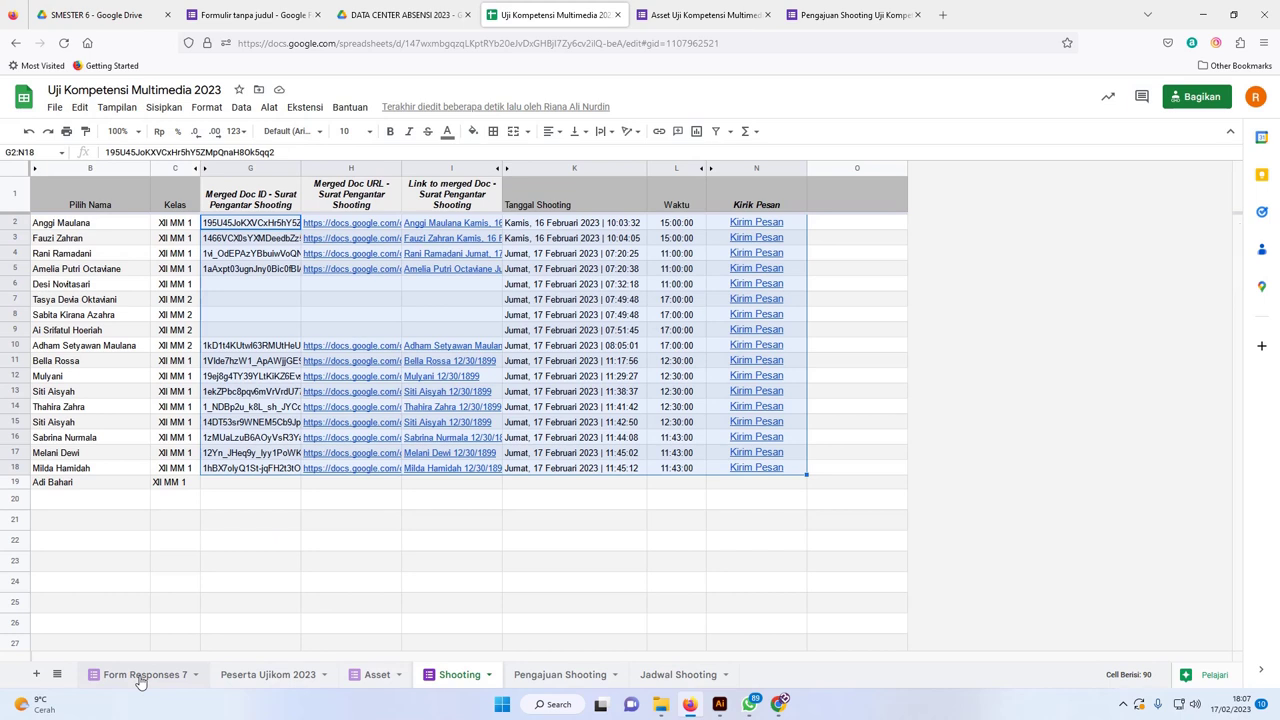
{"action": "left_click", "coordinate": [735, 12]}
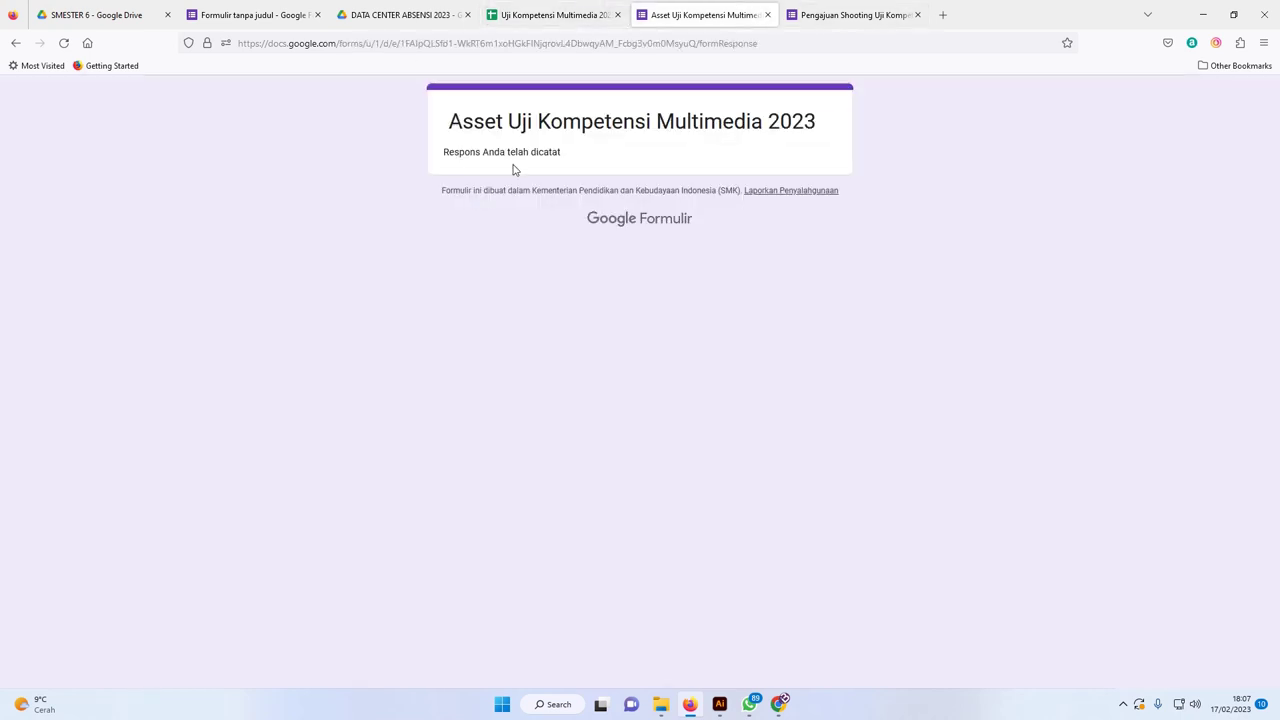
{"action": "left_click", "coordinate": [398, 12]}
{"action": "left_click", "coordinate": [263, 12]}
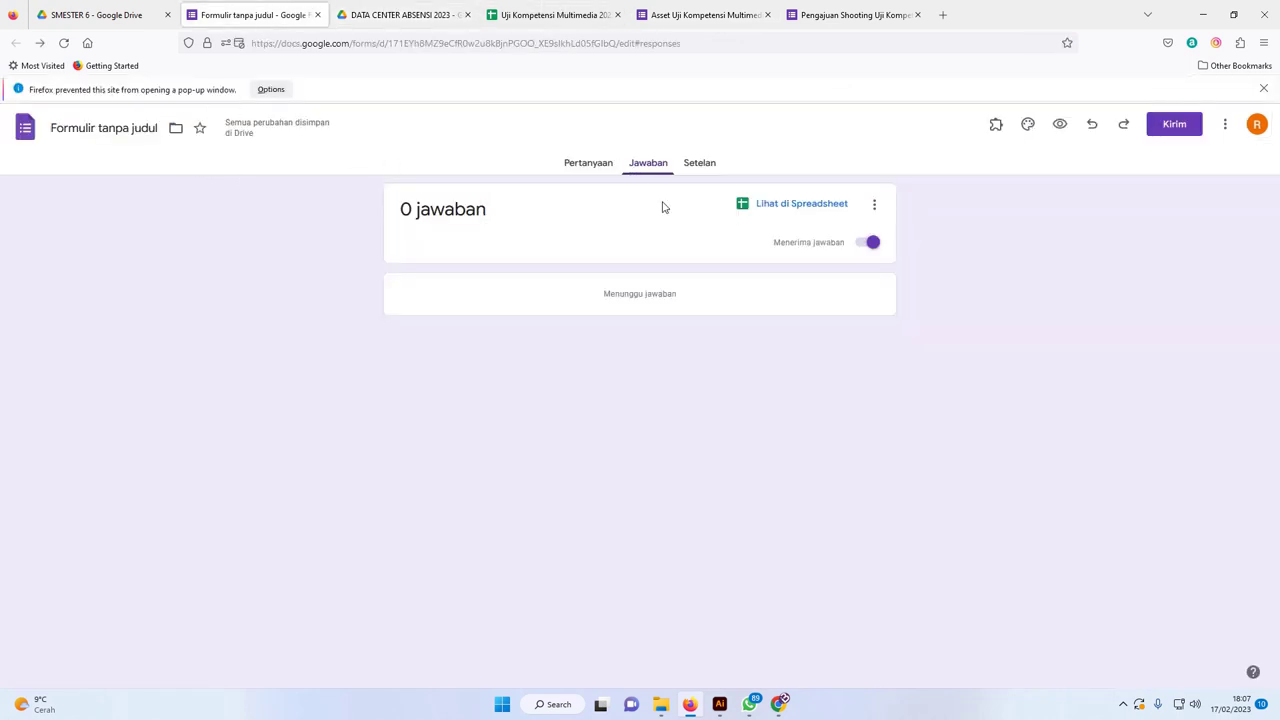
- Rename the form file to Form Kelulusan MM 2023 using its copied title
{"action": "left_click", "coordinate": [592, 162]}
{"action": "left_click_drag", "start_coordinate": [648, 219], "coordinate": [308, 220]}
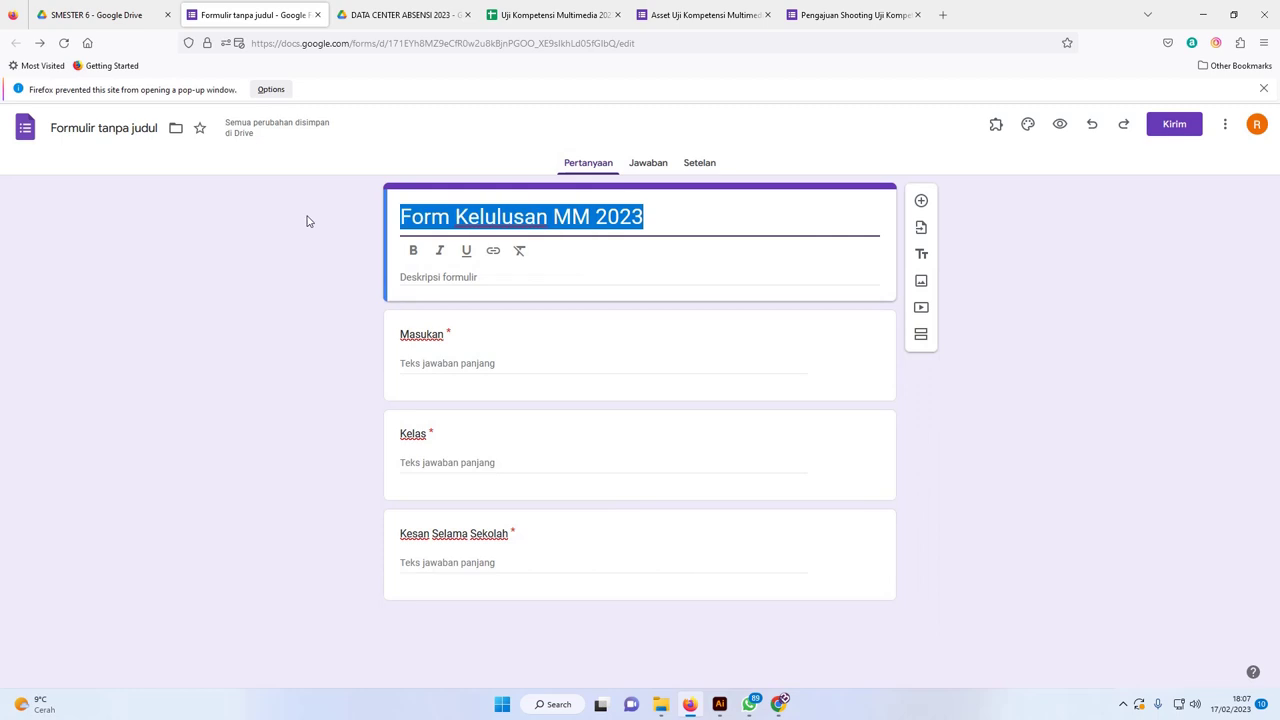
{"action": "left_click", "coordinate": [107, 125]}
{"action": "key", "text": "Return"}
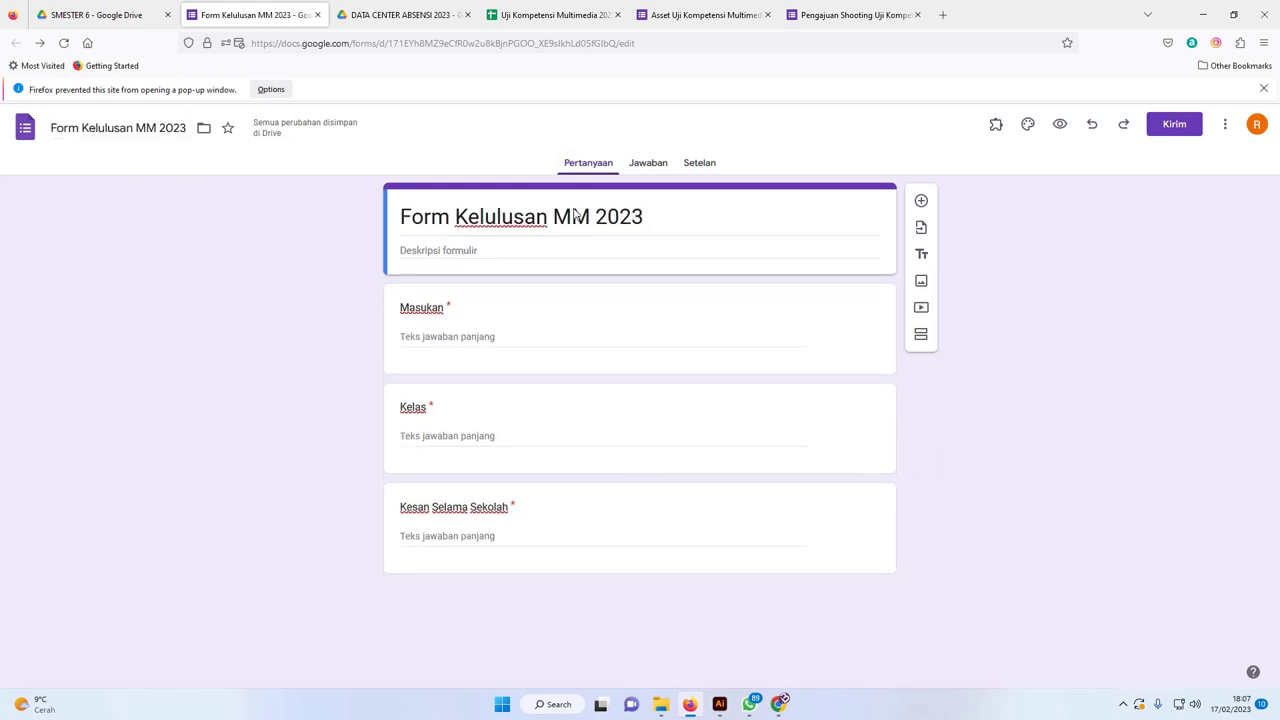
- Copy the form's shortened forms.gle share link and open a new browser tab
{"action": "left_click", "coordinate": [1162, 128]}
{"action": "left_click", "coordinate": [602, 240]}
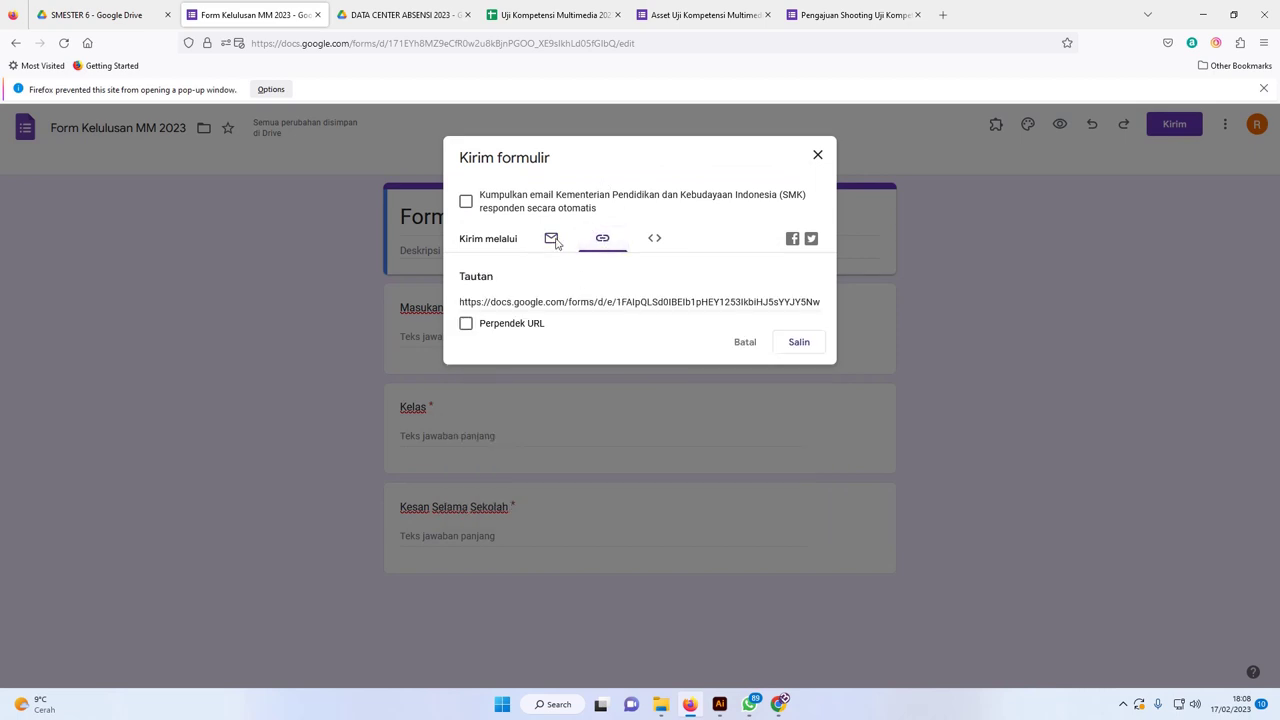
{"action": "left_click", "coordinate": [466, 324]}
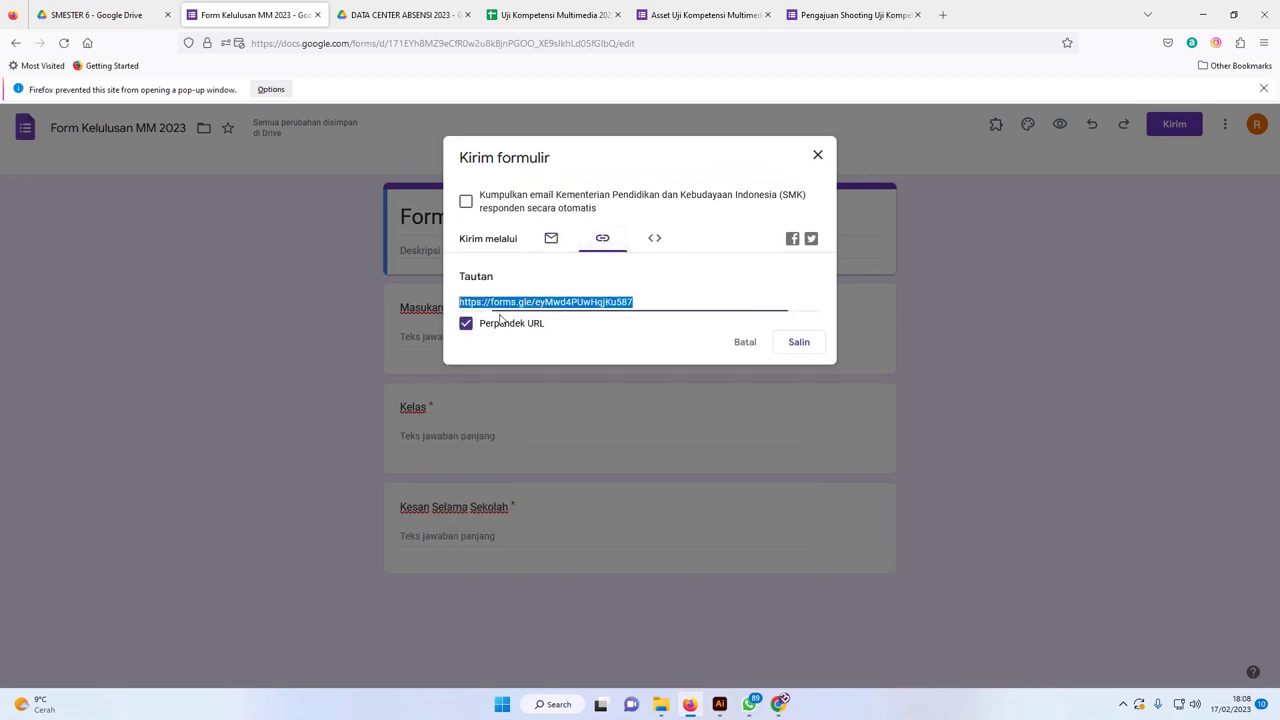
{"action": "right_click", "coordinate": [505, 304]}
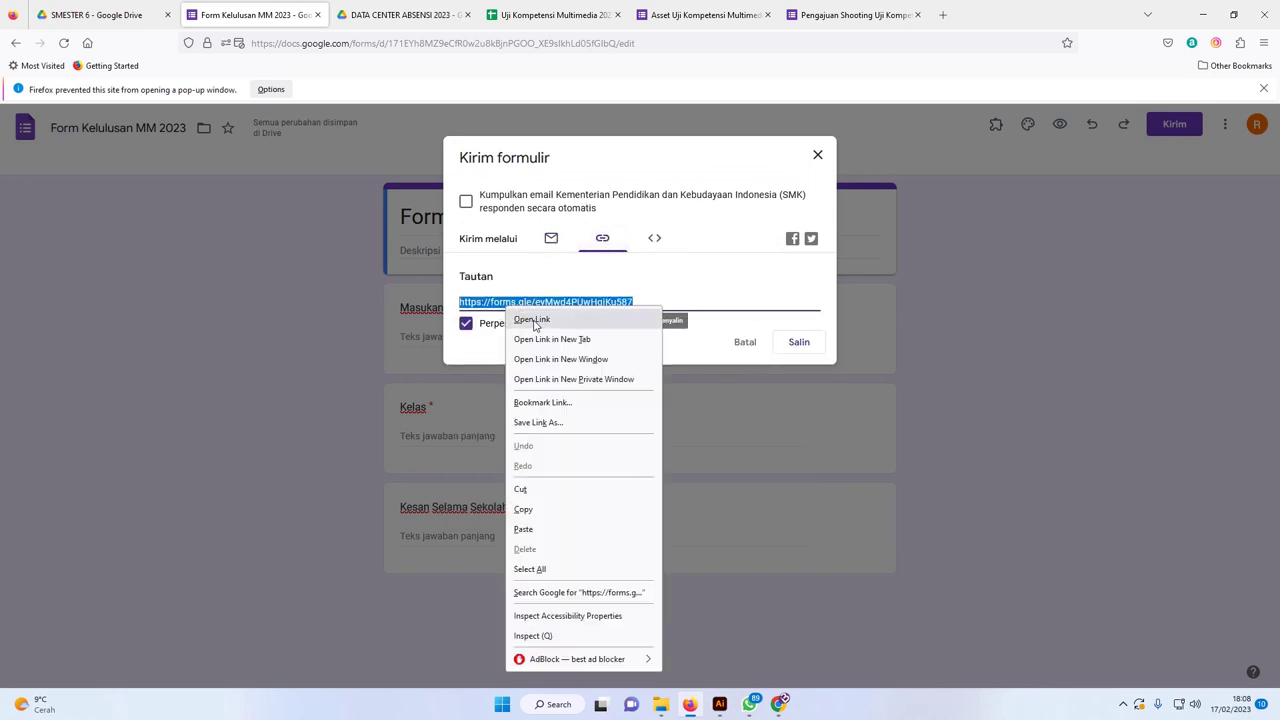
{"action": "left_click", "coordinate": [546, 512]}
{"action": "left_click", "coordinate": [805, 343]}
{"action": "left_click", "coordinate": [817, 156]}
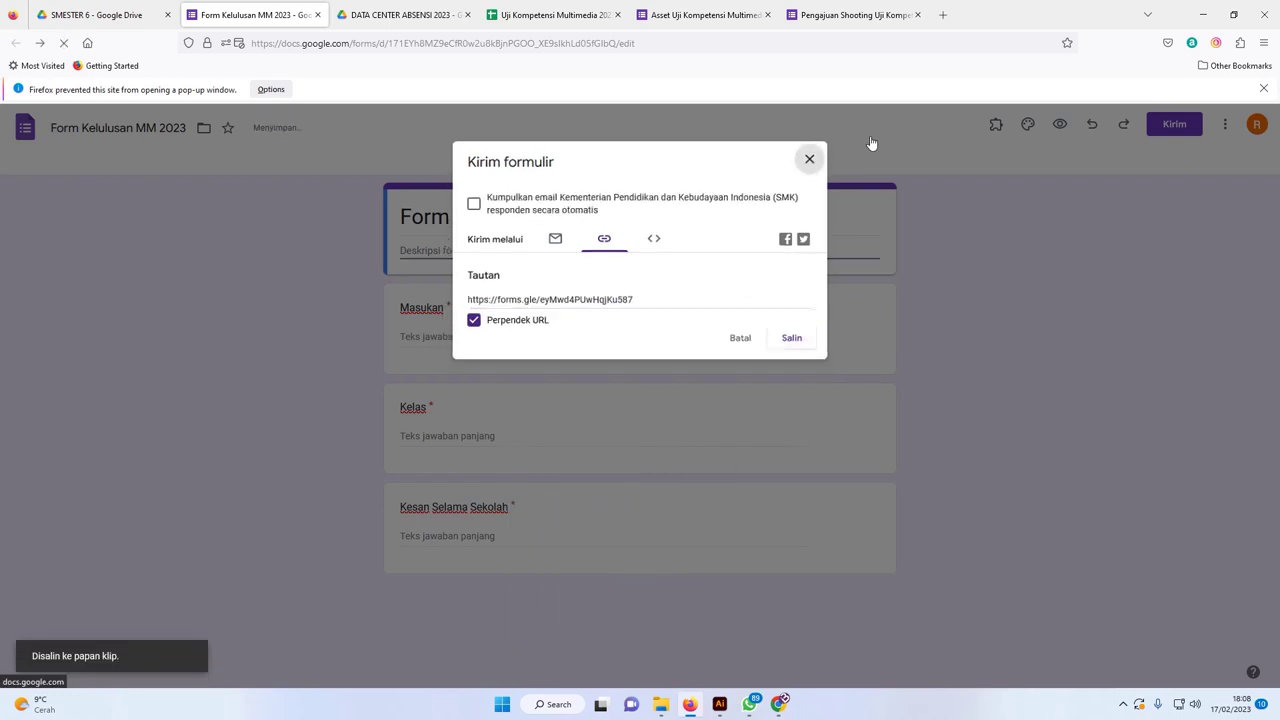
{"action": "left_click", "coordinate": [943, 15]}
{"action": "left_click", "coordinate": [920, 43]}
- Open the pasted form link and submit a test response: a name, XII MM 1, 'Saya sangat bersemangat ketika belajar'
{"action": "type", "text": "https://forms.gle/eyMwd4PUwHqjKu587"}
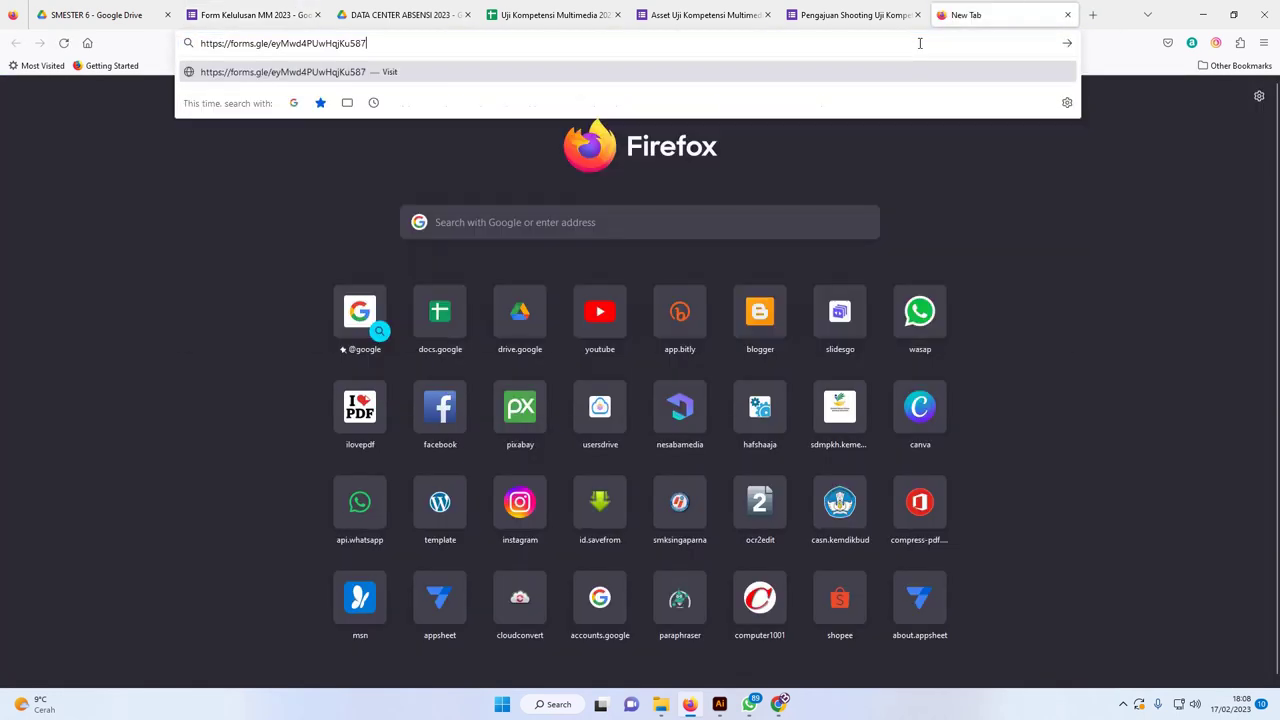
{"action": "key", "text": "Return"}
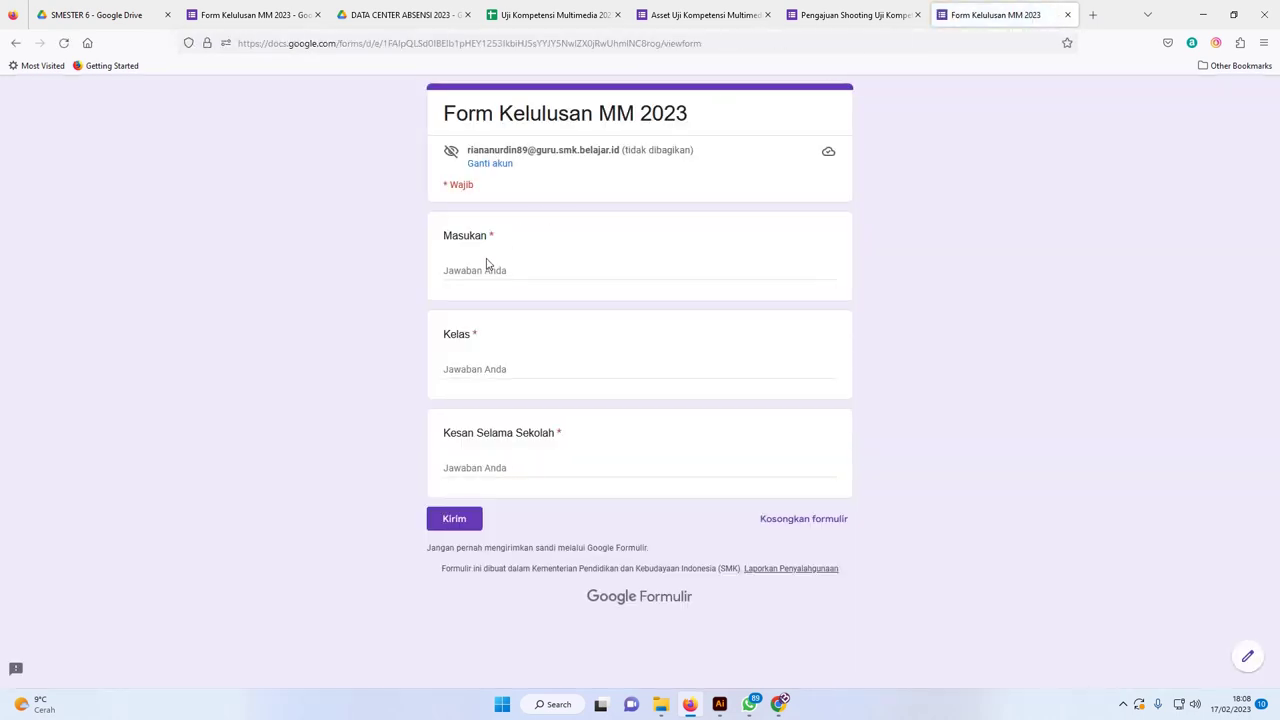
{"action": "left_click", "coordinate": [481, 270]}
{"action": "type", "text": "Nama"}
{"action": "key", "text": "Tab"}
{"action": "type", "text": "x"}
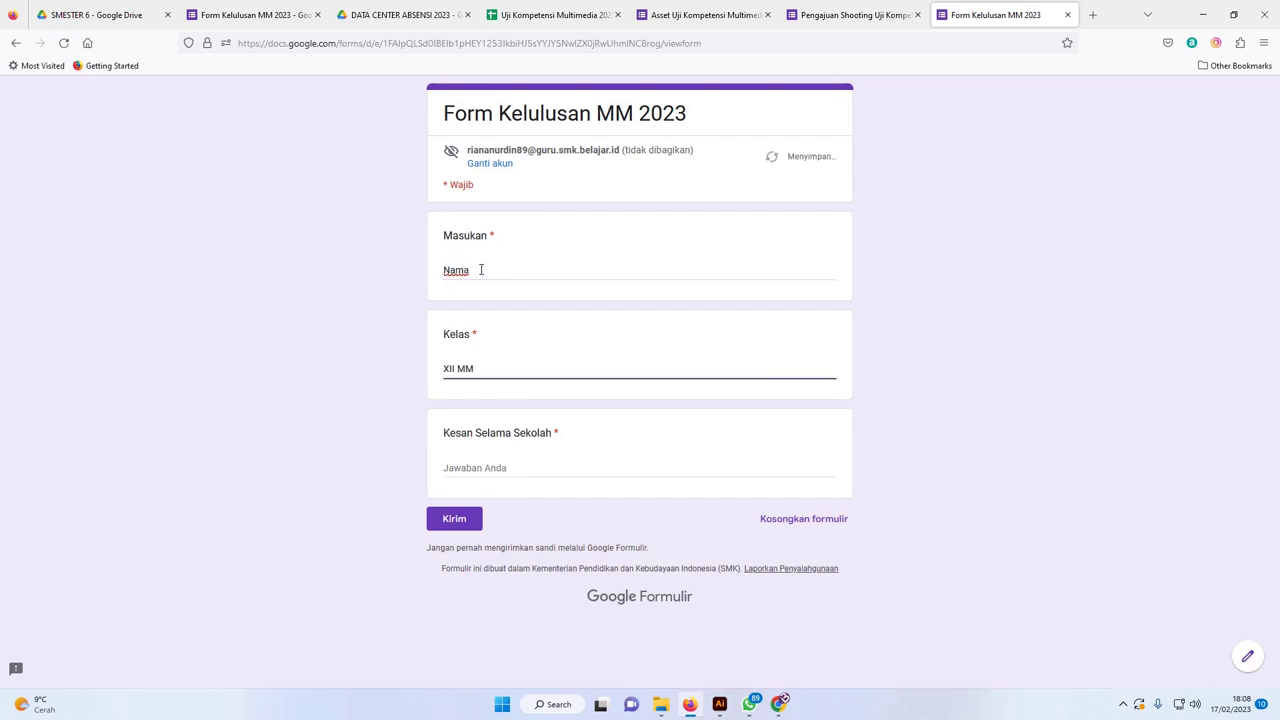
{"action": "left_click", "coordinate": [480, 470]}
{"action": "type", "text": "Saya sangat ebese"}
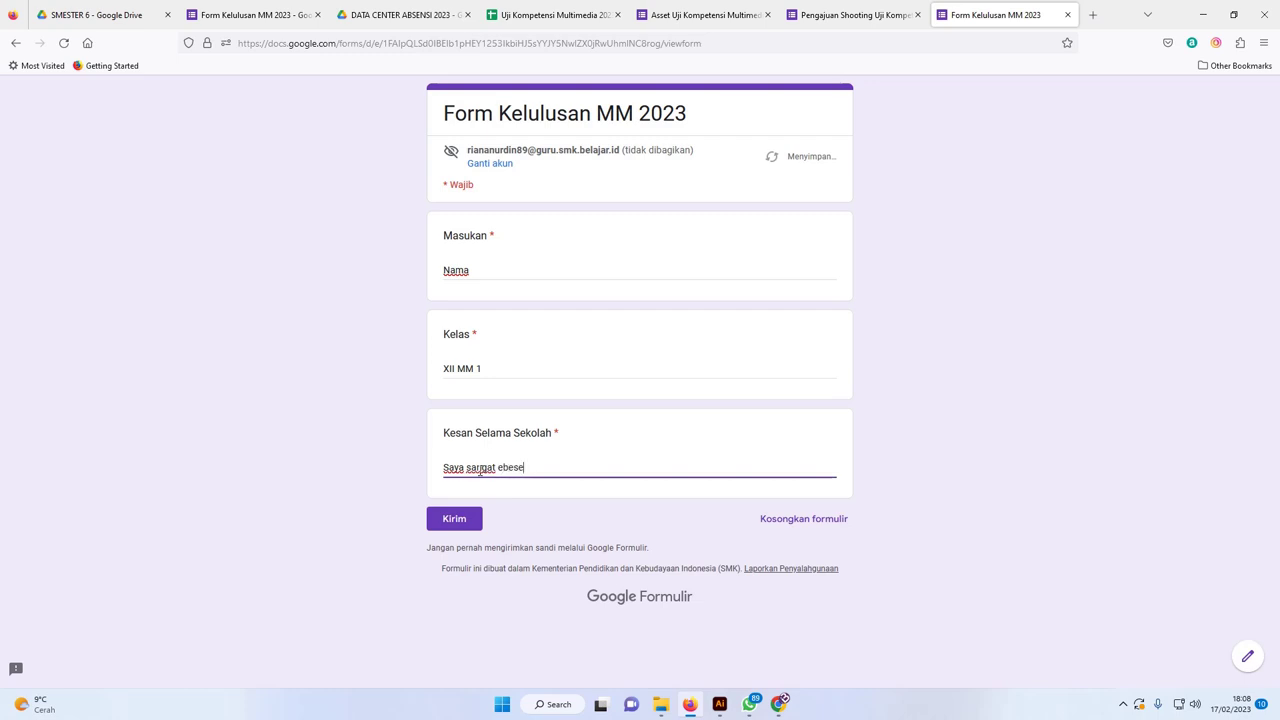
{"action": "key", "text": "ctrl+shift+Left"}
{"action": "type", "text": "ber"}
{"action": "type", "text": "t d"}
{"action": "type", "text": "ka belajar"}
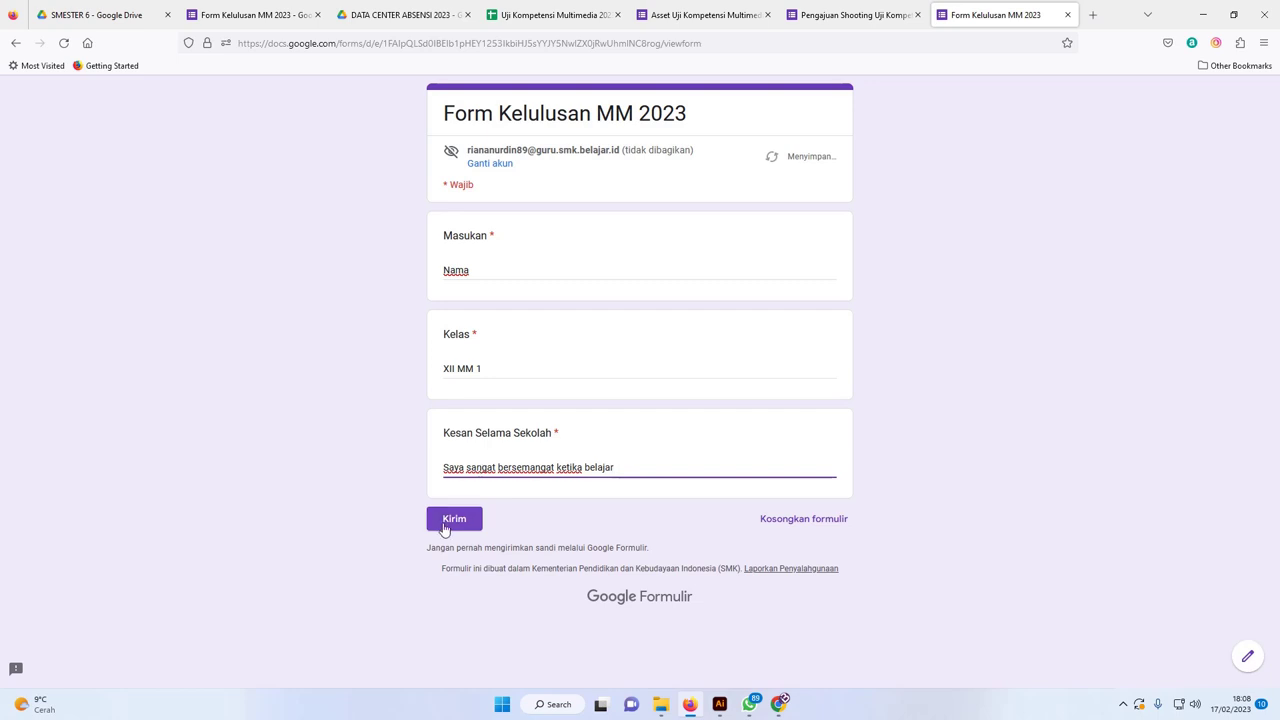
{"action": "left_click", "coordinate": [445, 527]}
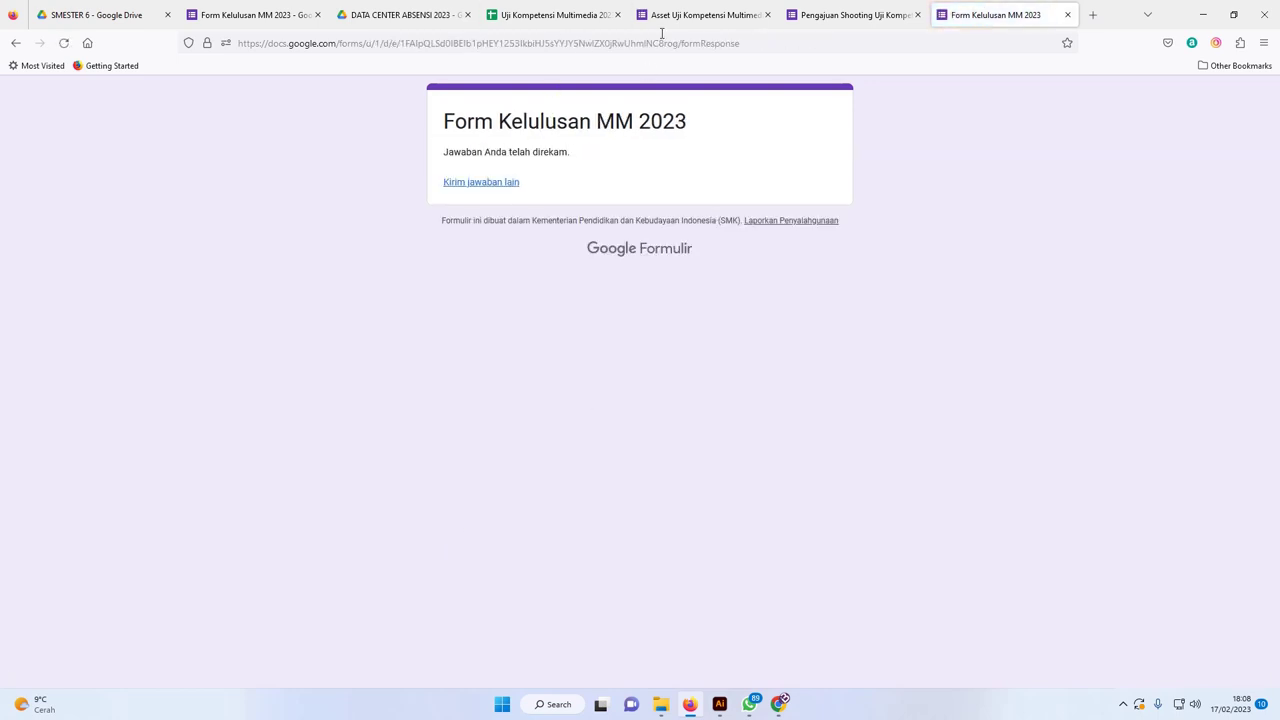
- Widen column D of the Form Responses 7 sheet and rename that sheet Kelulusan
{"action": "left_click", "coordinate": [589, 12]}
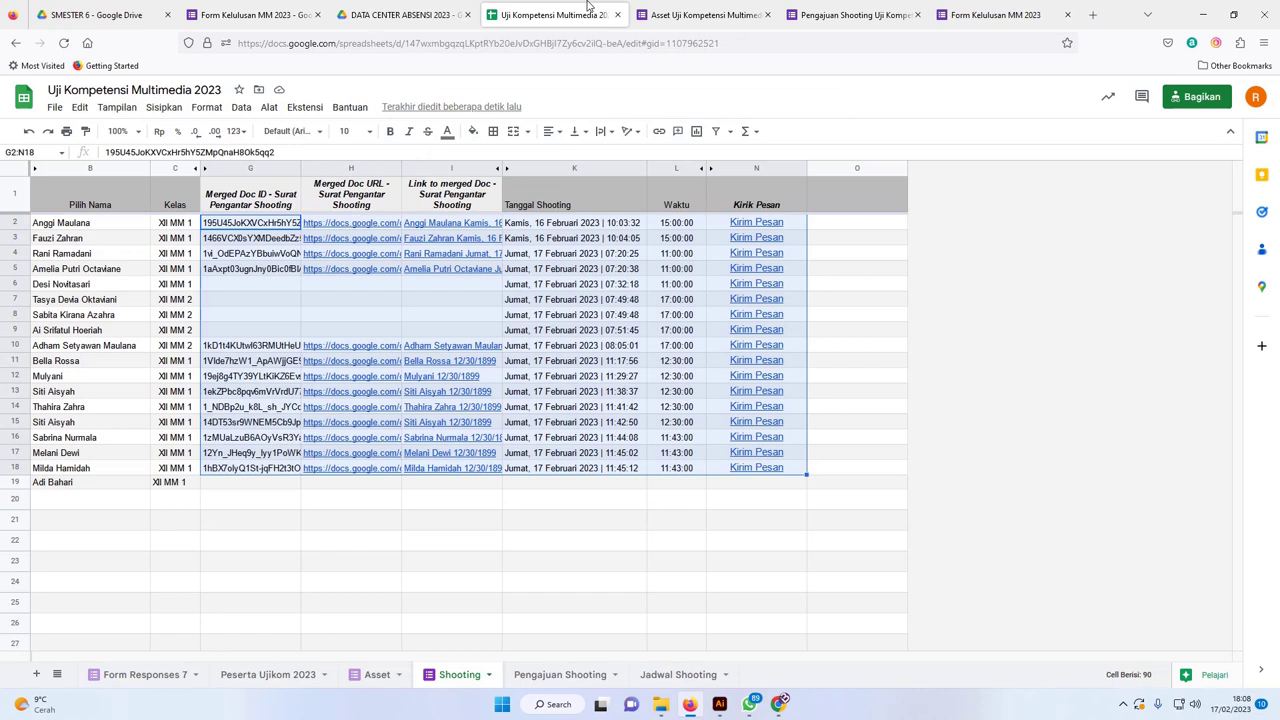
{"action": "left_click", "coordinate": [170, 675]}
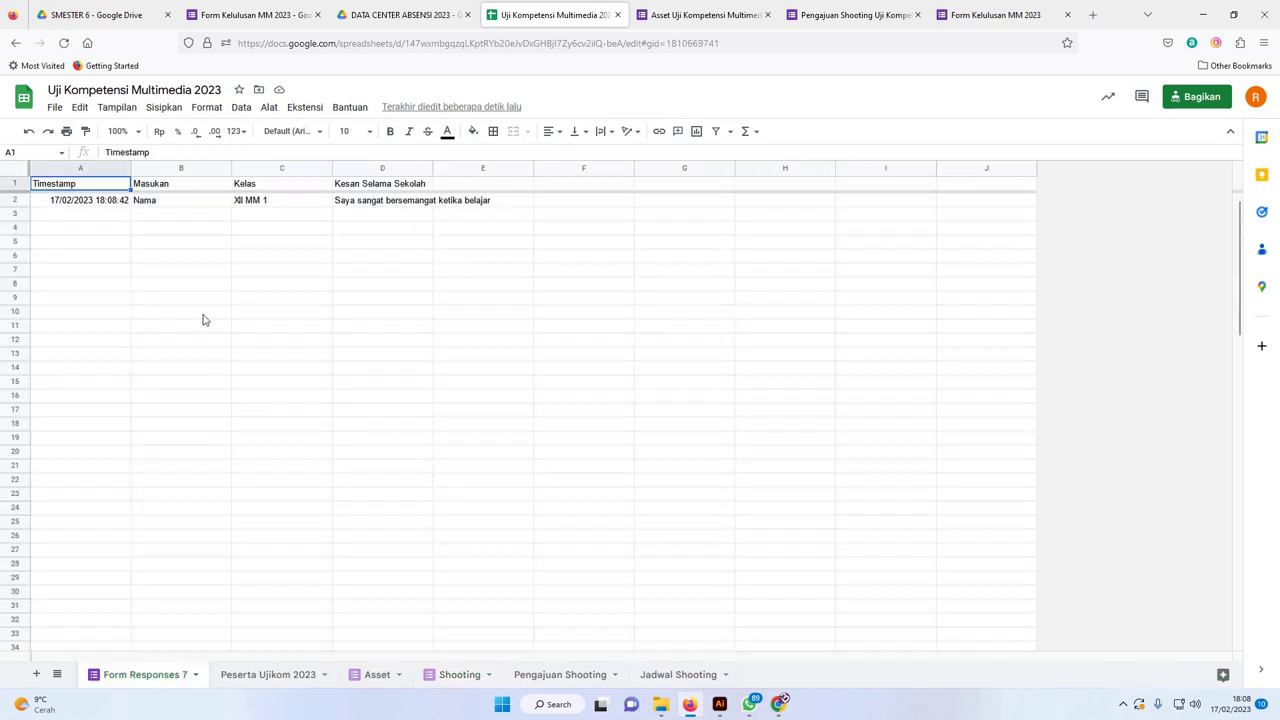
{"action": "left_click_drag", "start_coordinate": [433, 168], "coordinate": [480, 168]}
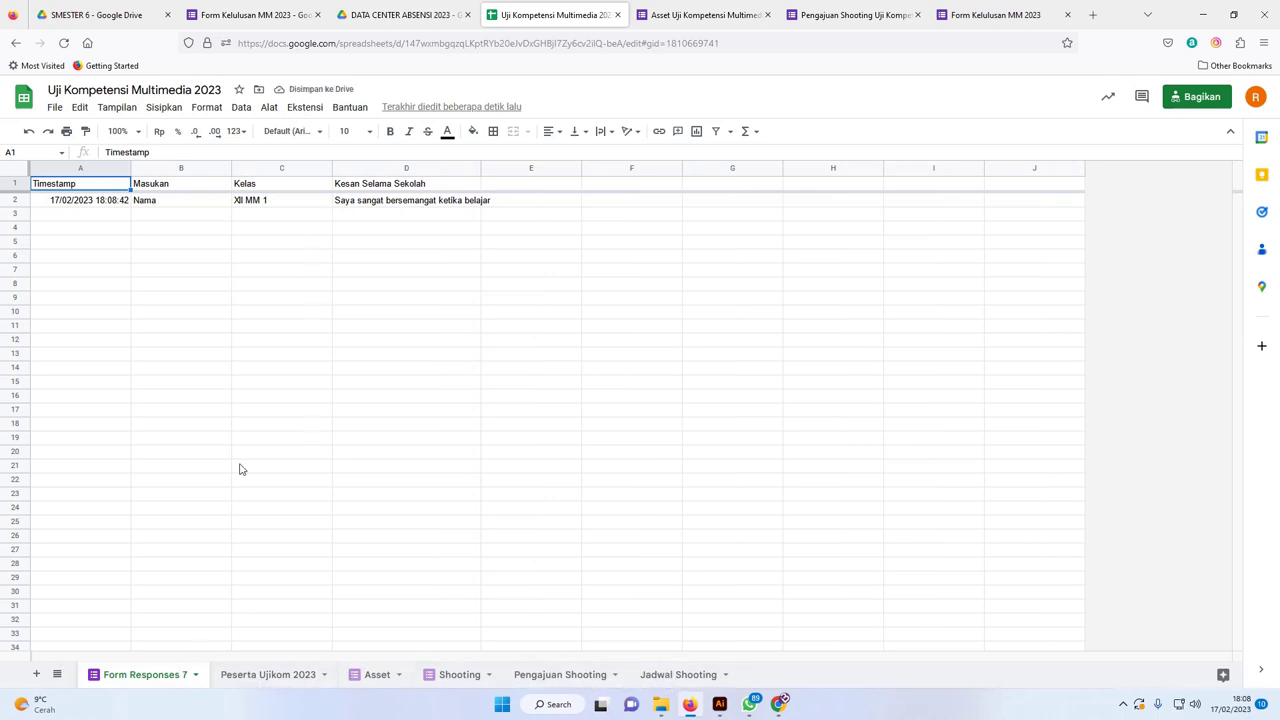
{"action": "left_click", "coordinate": [195, 676]}
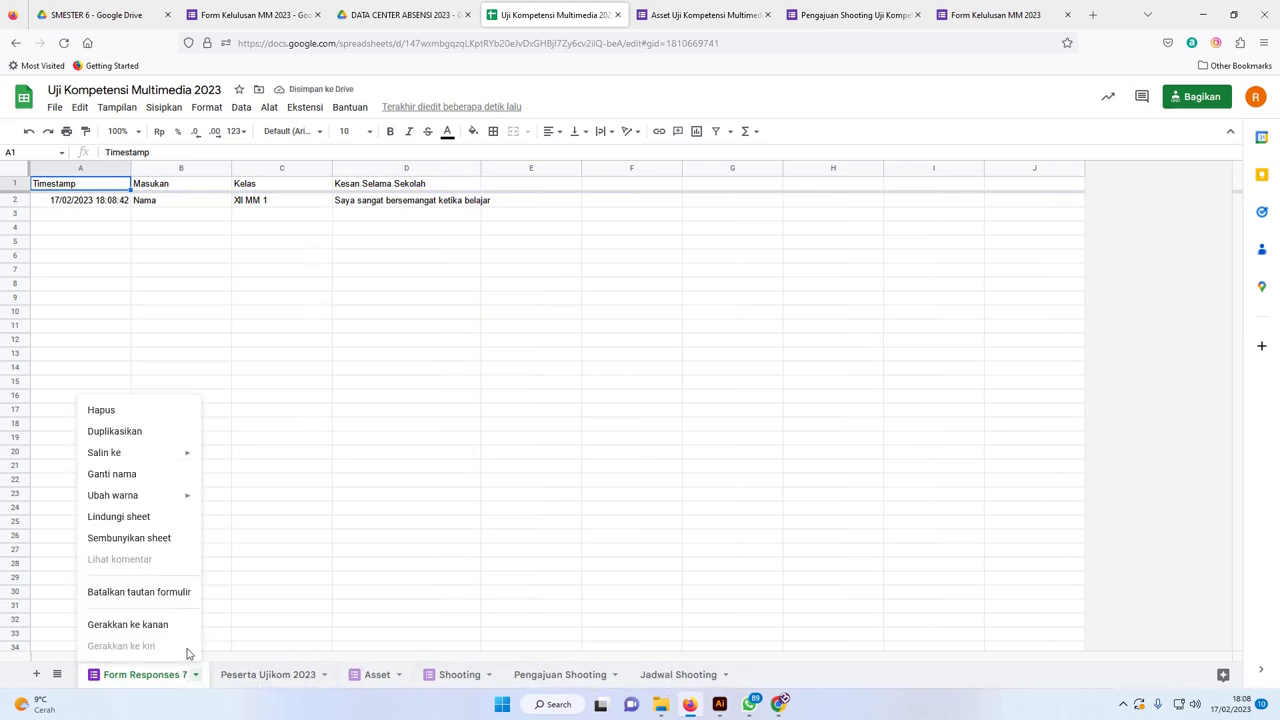
{"action": "left_click", "coordinate": [110, 478]}
{"action": "type", "text": "Kelulusan"}
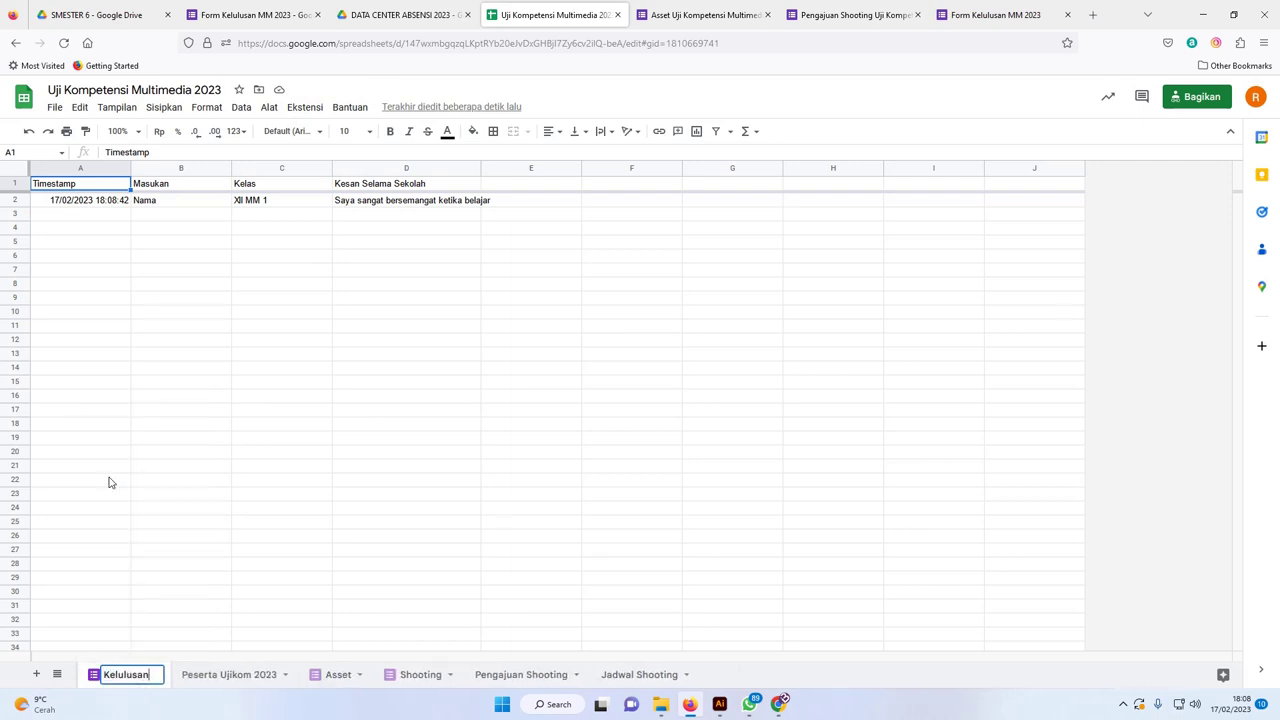
{"action": "left_click", "coordinate": [110, 483]}
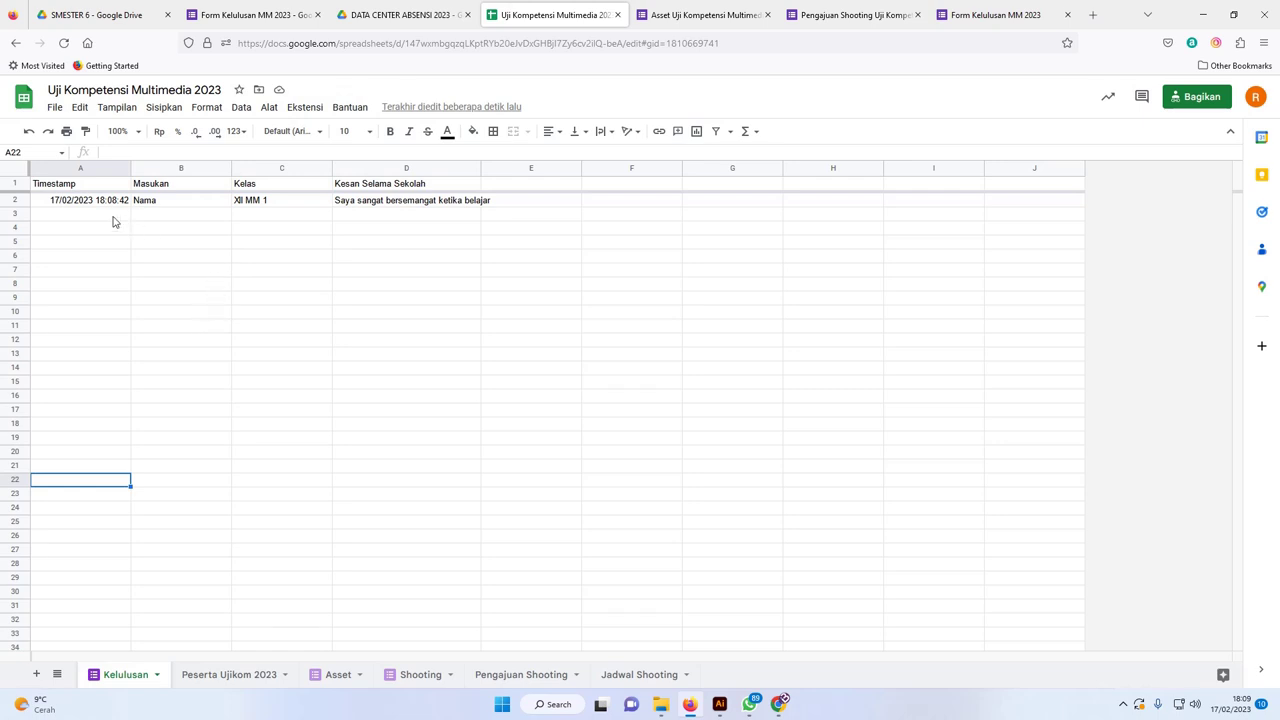
{"action": "left_click", "coordinate": [160, 678]}
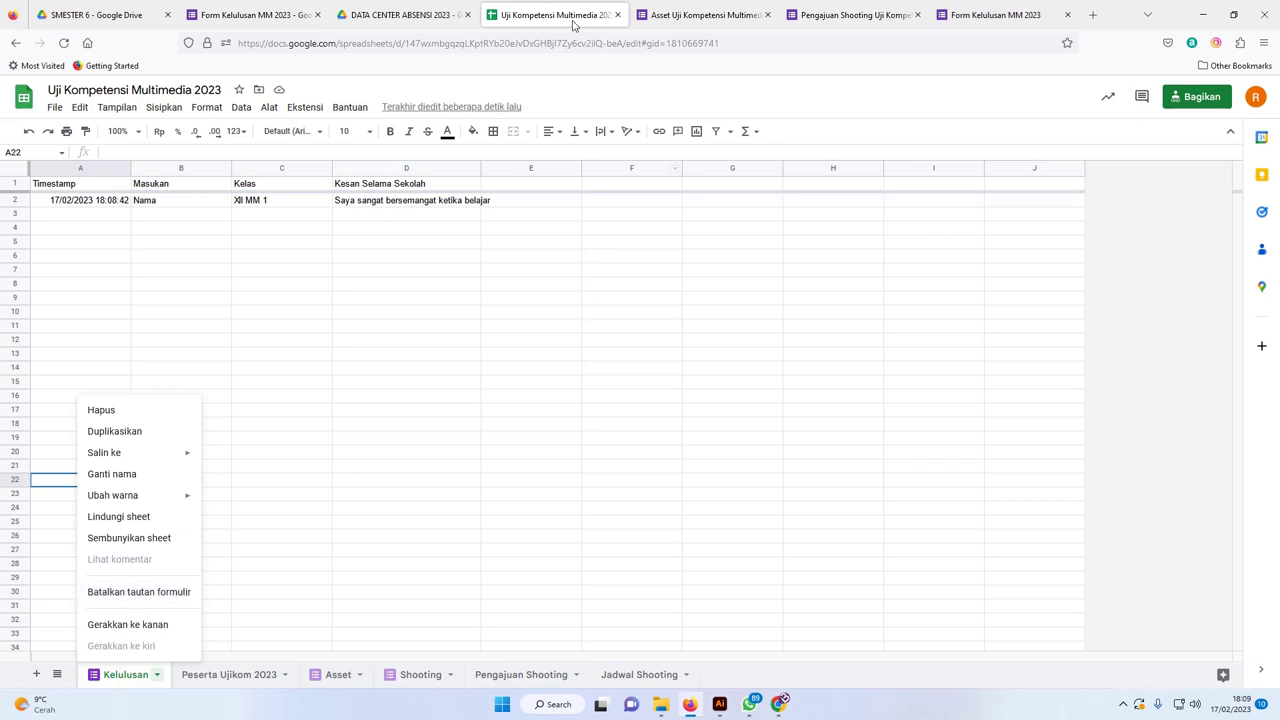
- Review the Form Kelulusan MM 2023 responses summary and open its linked spreadsheet
{"action": "left_click", "coordinate": [295, 15]}
{"action": "left_click", "coordinate": [638, 163]}
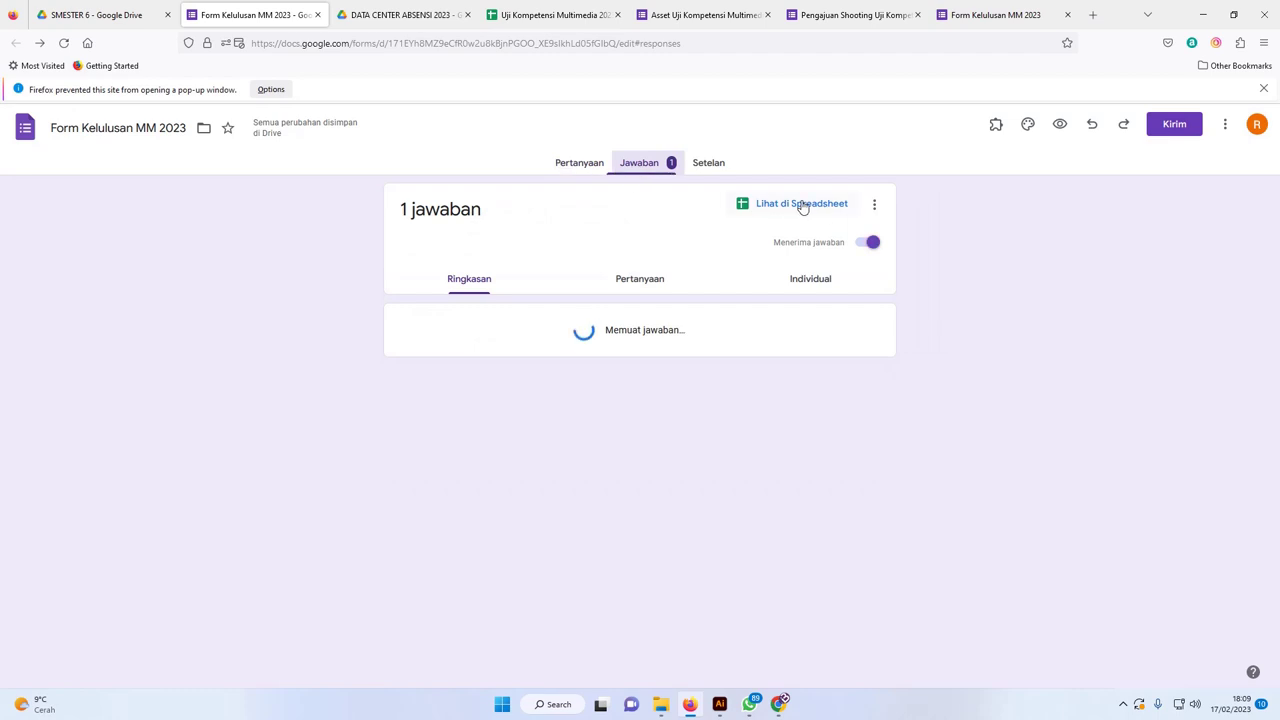
{"action": "left_click", "coordinate": [752, 210]}
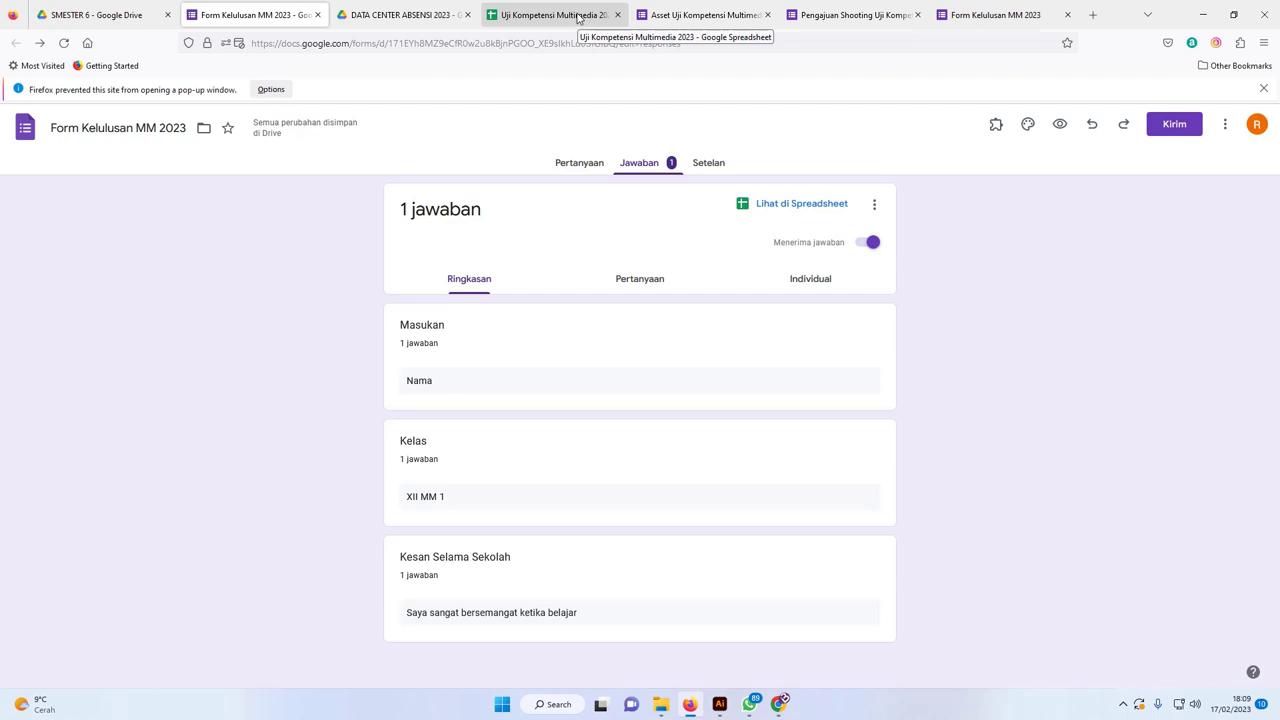
{"action": "left_click", "coordinate": [637, 168]}
{"action": "left_click", "coordinate": [580, 170]}
{"action": "left_click", "coordinate": [632, 168]}
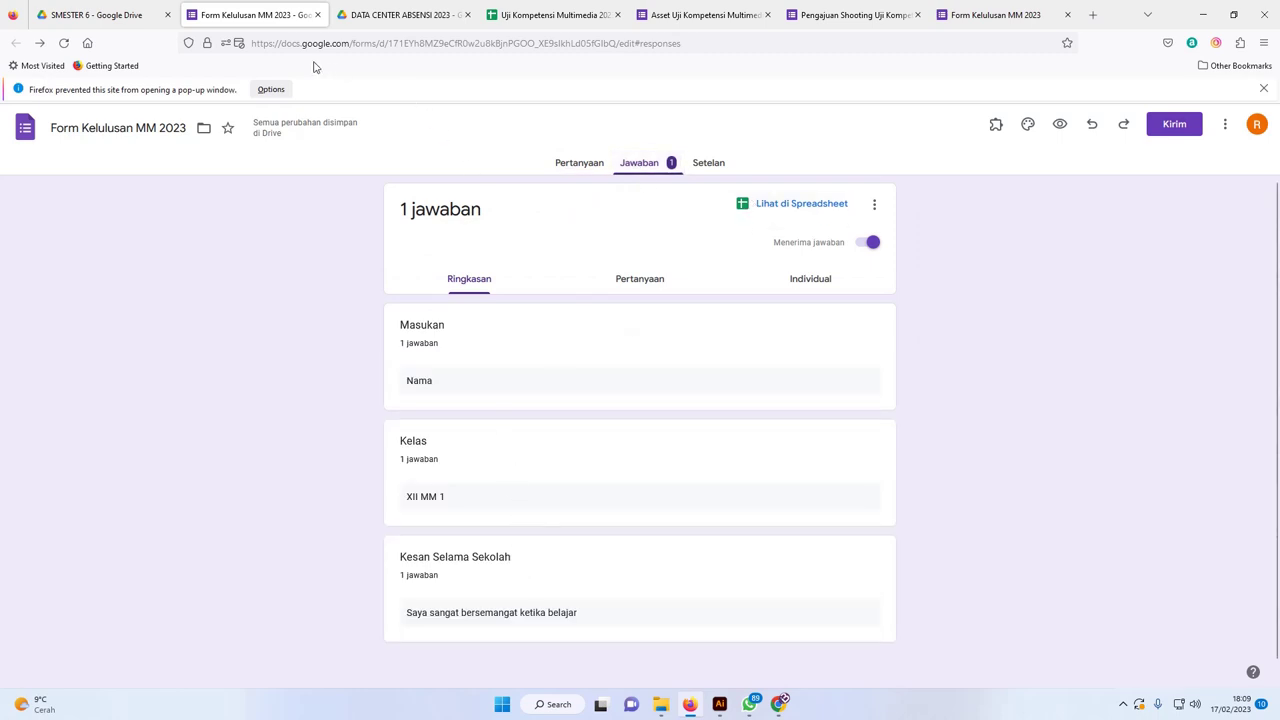
- Delete the test response row 2 from the Kelulusan sheet and return to the form
{"action": "left_click", "coordinate": [555, 14]}
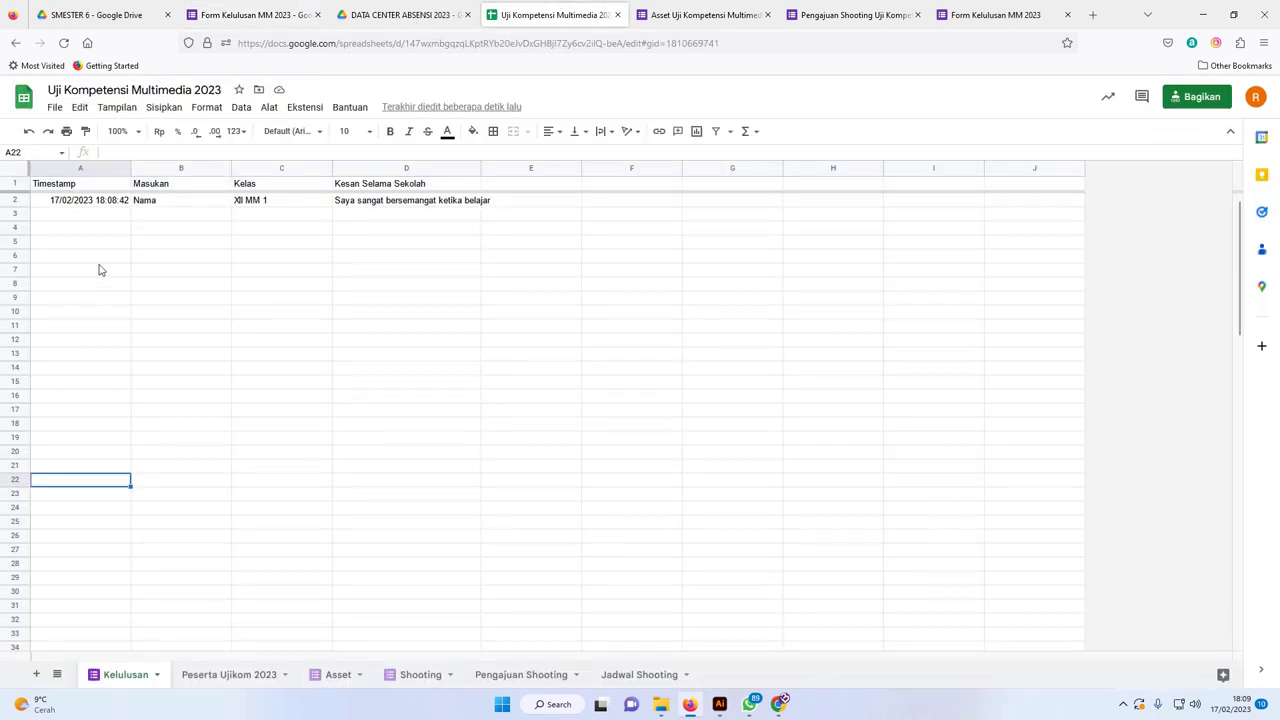
{"action": "mouse_move", "coordinate": [57, 203]}
{"action": "left_mouse_down"}
{"action": "mouse_move", "coordinate": [416, 219]}
{"action": "mouse_move", "coordinate": [481, 205]}
{"action": "left_mouse_up"}
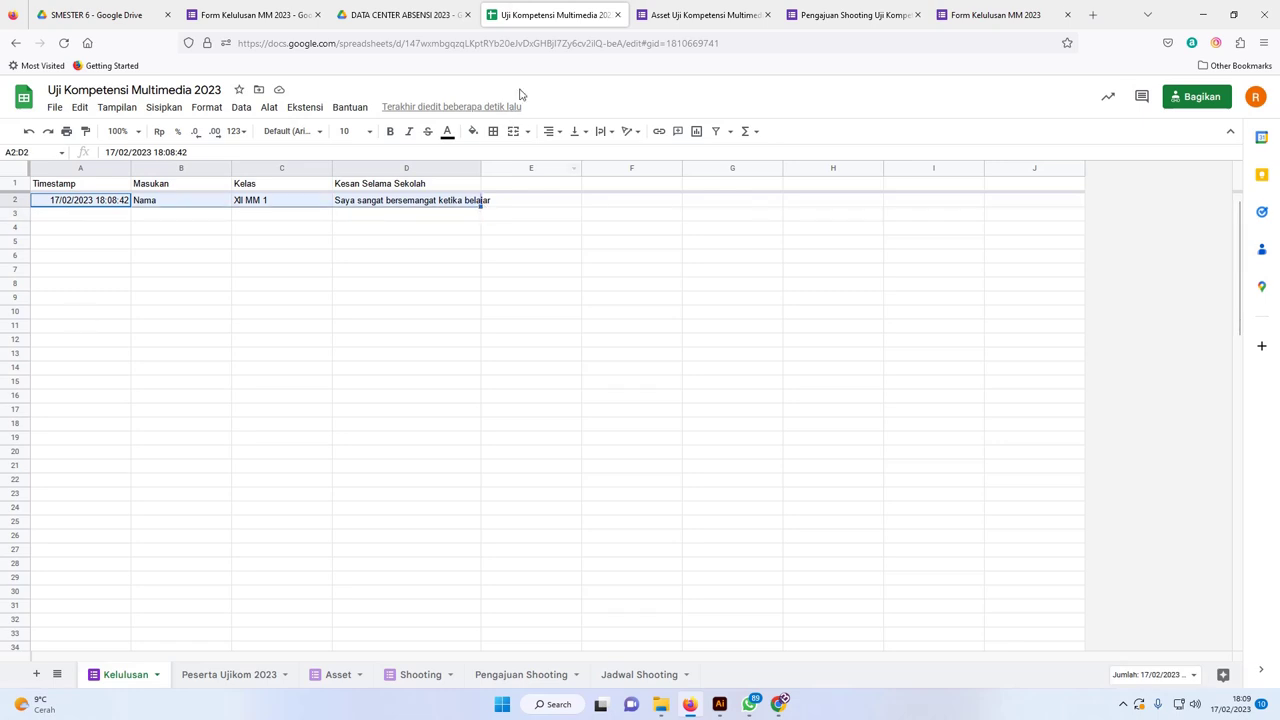
{"action": "left_click", "coordinate": [258, 14]}
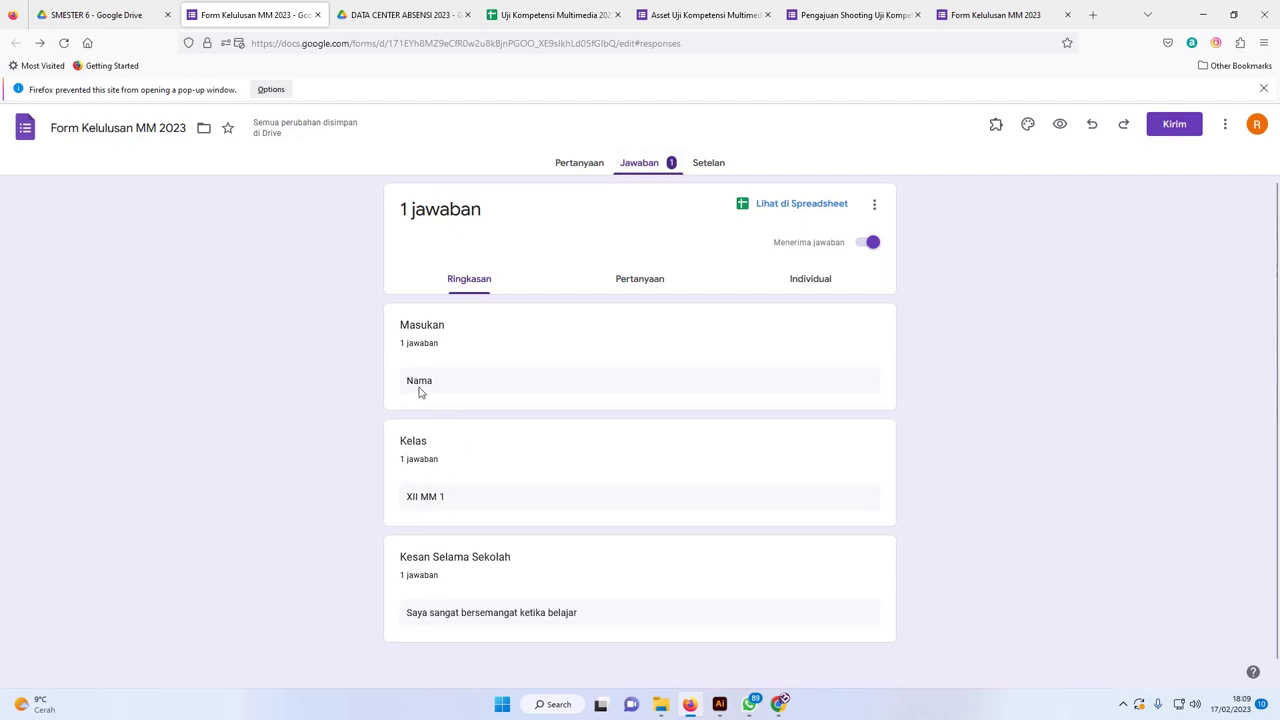
{"action": "left_click", "coordinate": [541, 8]}
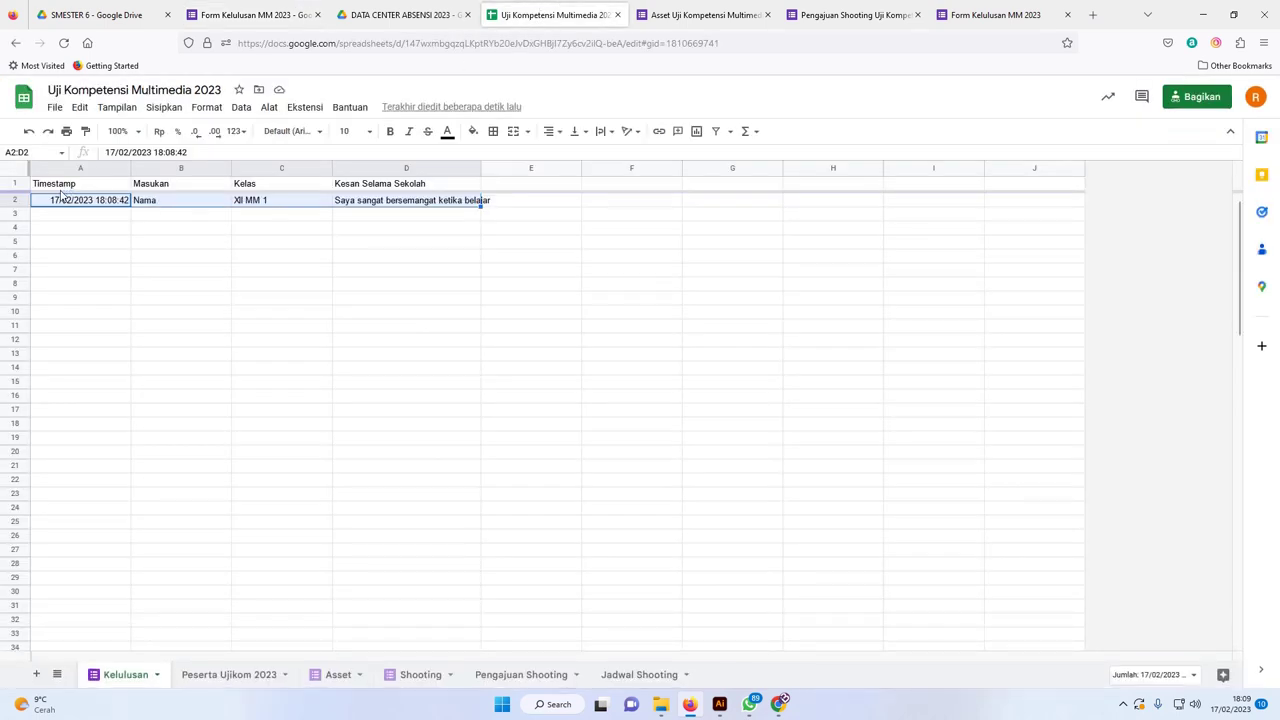
{"action": "right_click", "coordinate": [16, 200]}
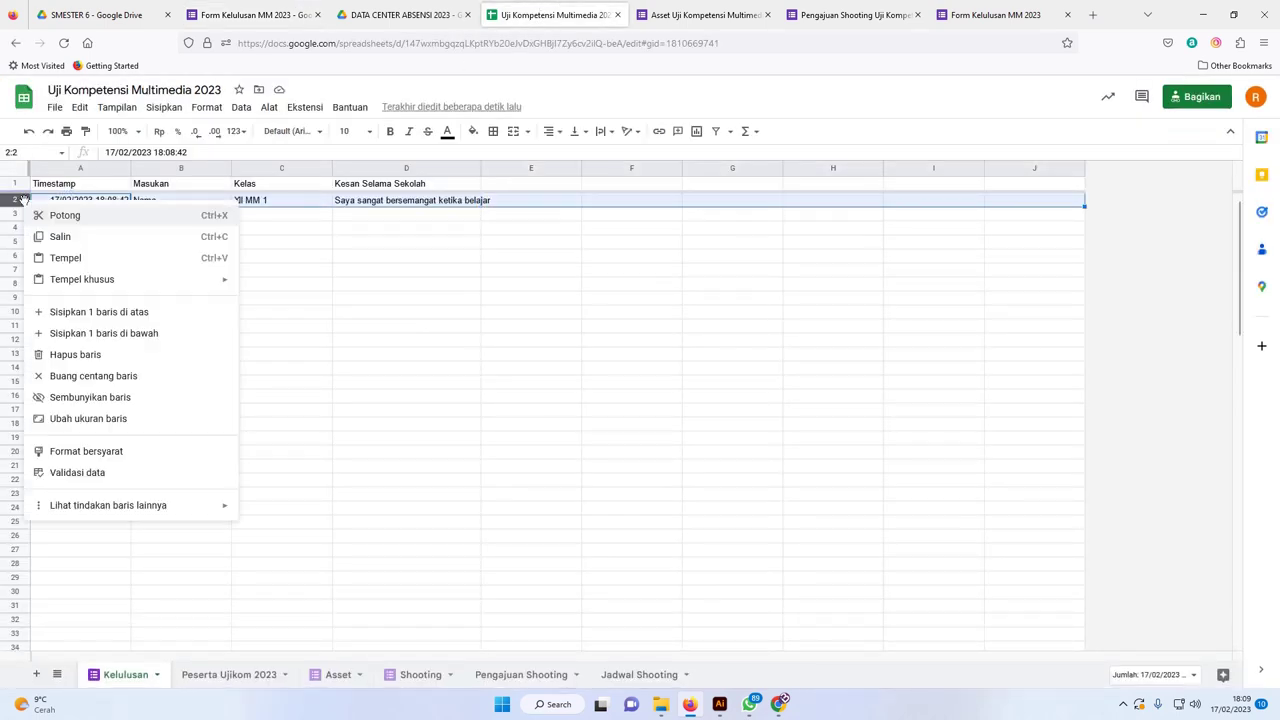
{"action": "left_click", "coordinate": [87, 357]}
{"action": "left_click", "coordinate": [550, 272]}
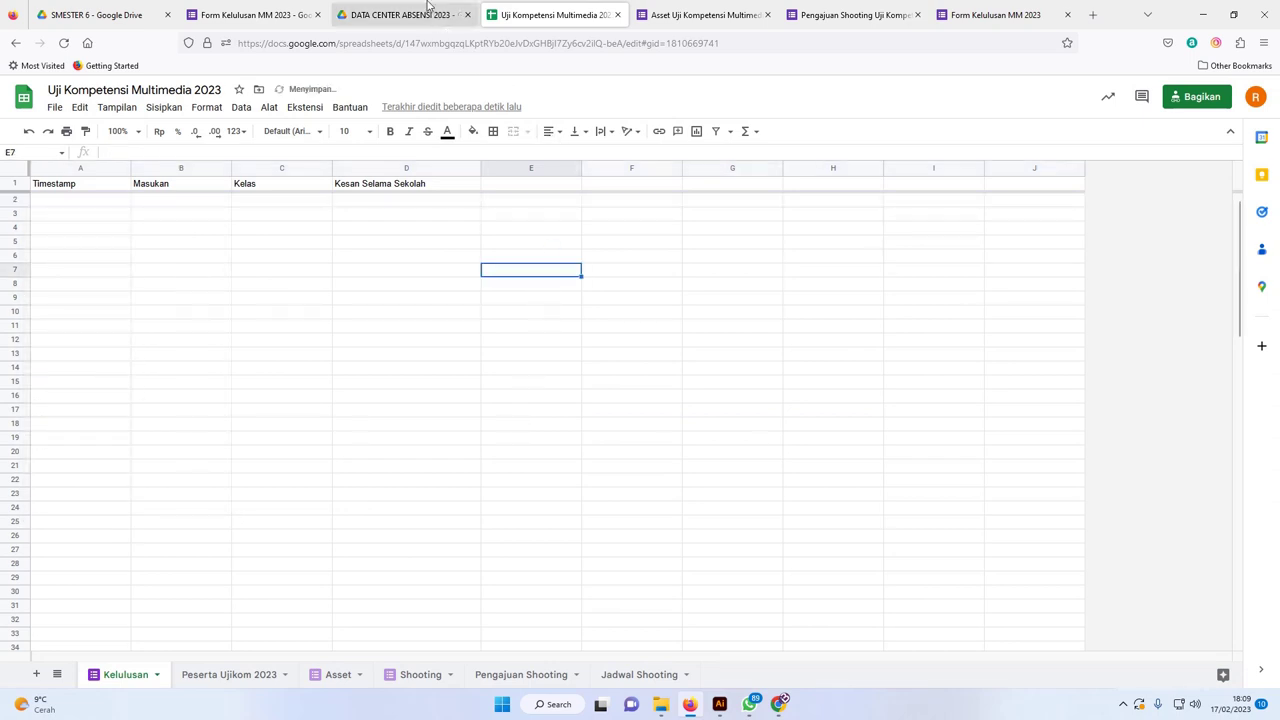
{"action": "left_click", "coordinate": [428, 10]}
{"action": "left_click", "coordinate": [700, 12]}
{"action": "left_click", "coordinate": [311, 10]}
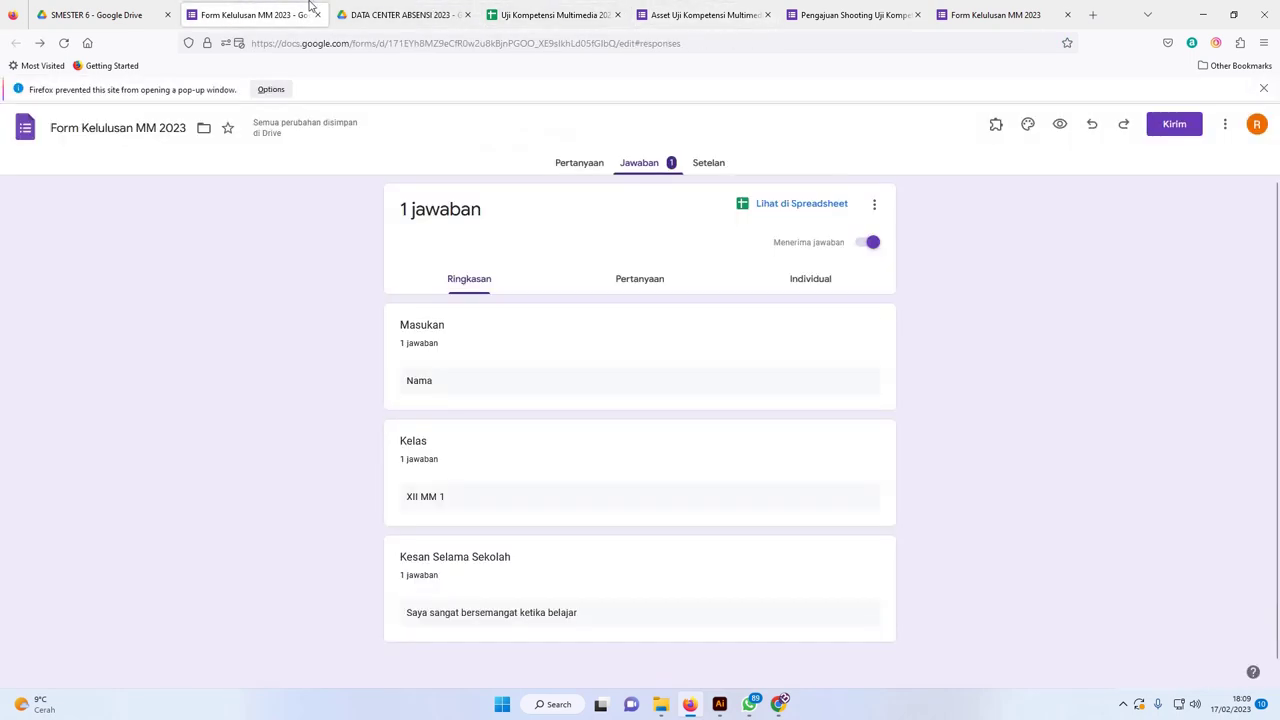
{"action": "left_click", "coordinate": [64, 44]}
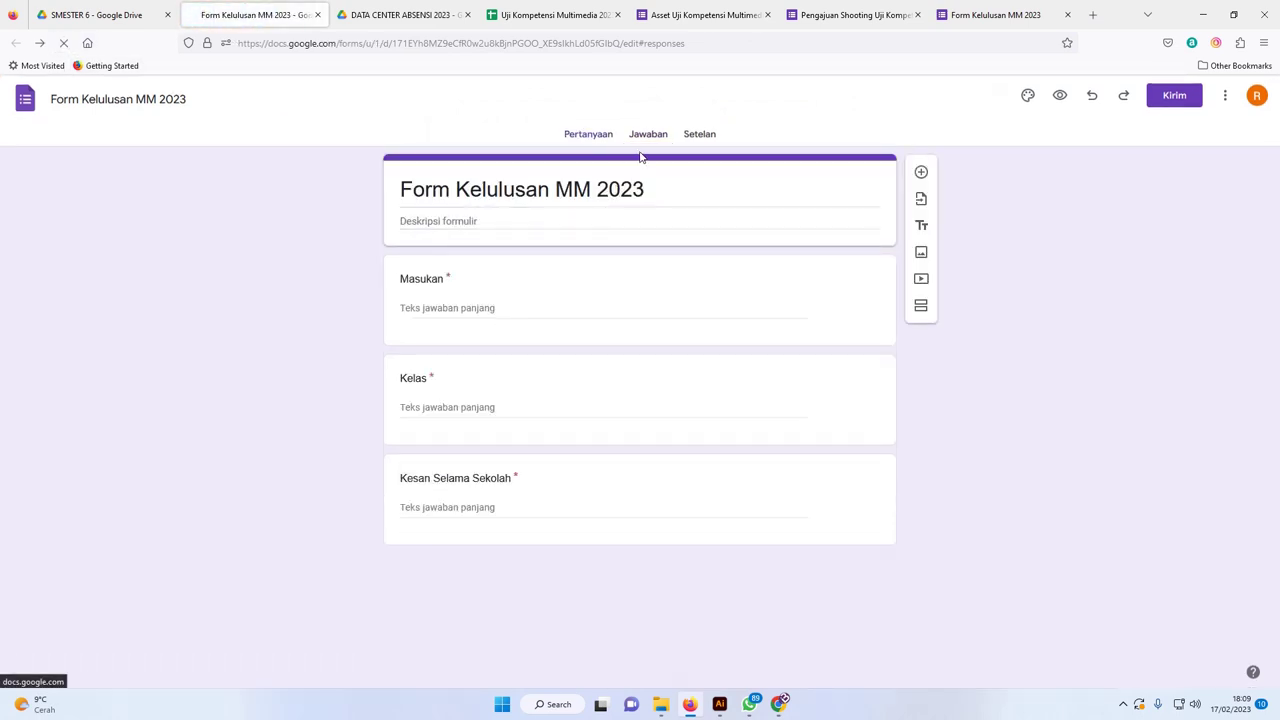
{"action": "left_click", "coordinate": [646, 137]}
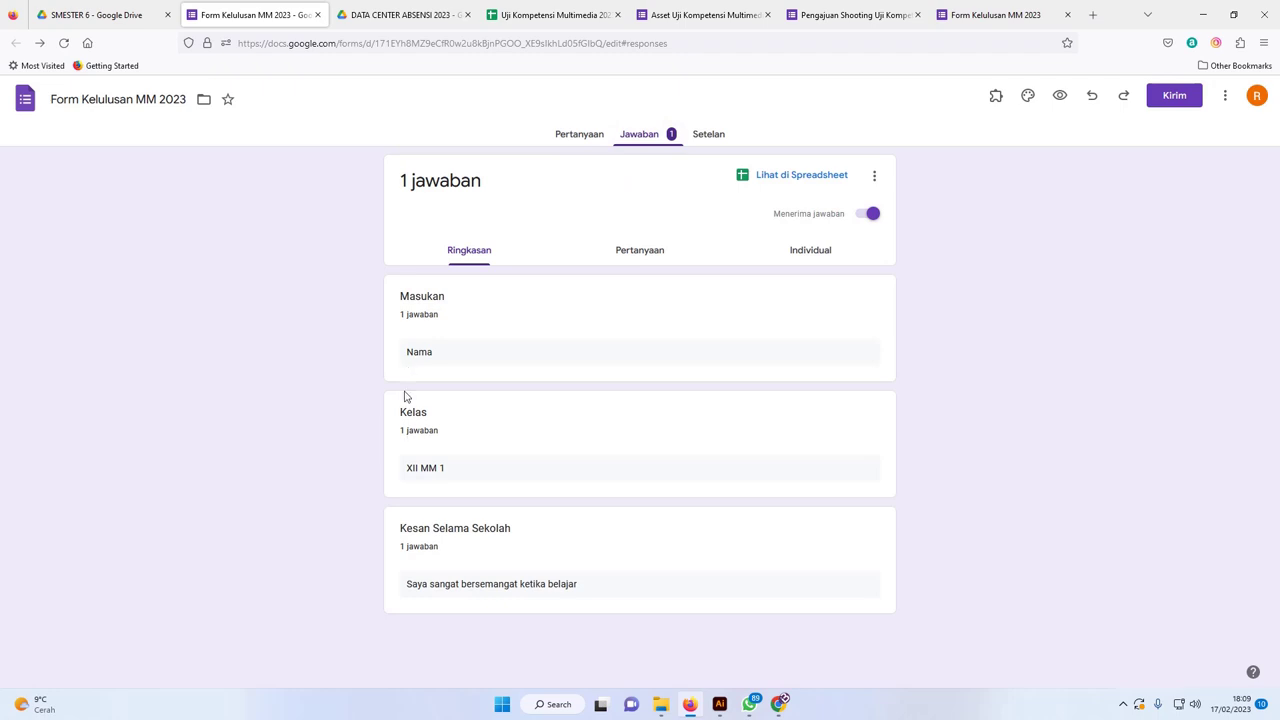